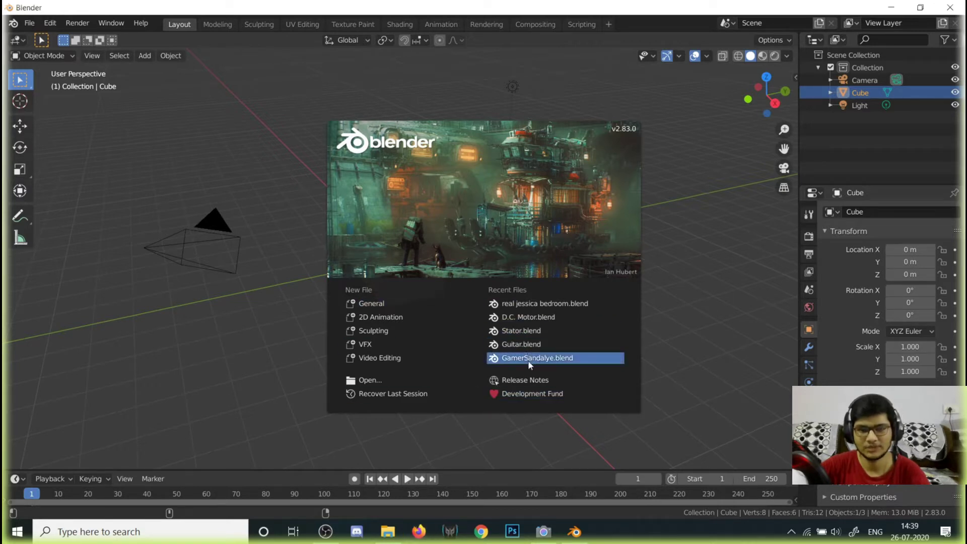
Step: Create a new General file containing the default cube, camera and light
click(380, 304)
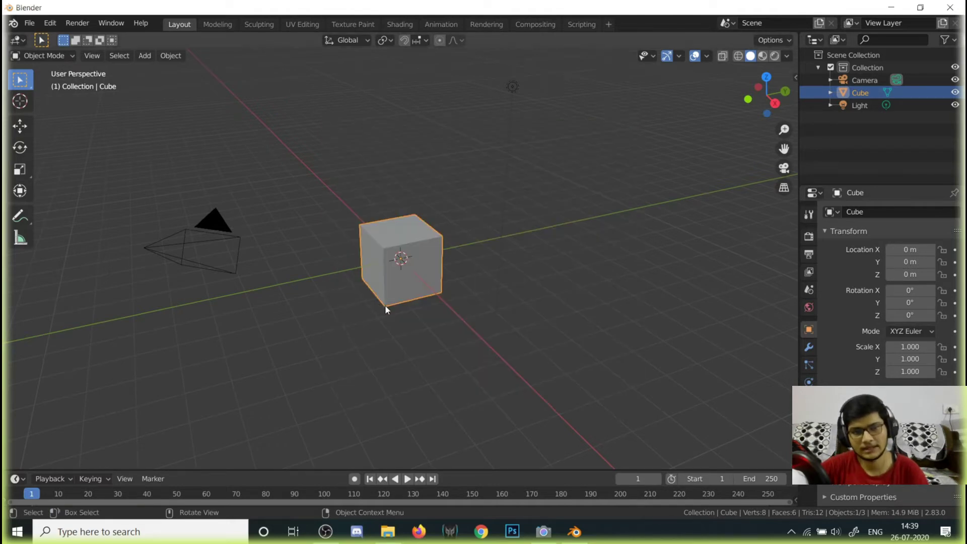
middle_drag(401, 217, 445, 251)
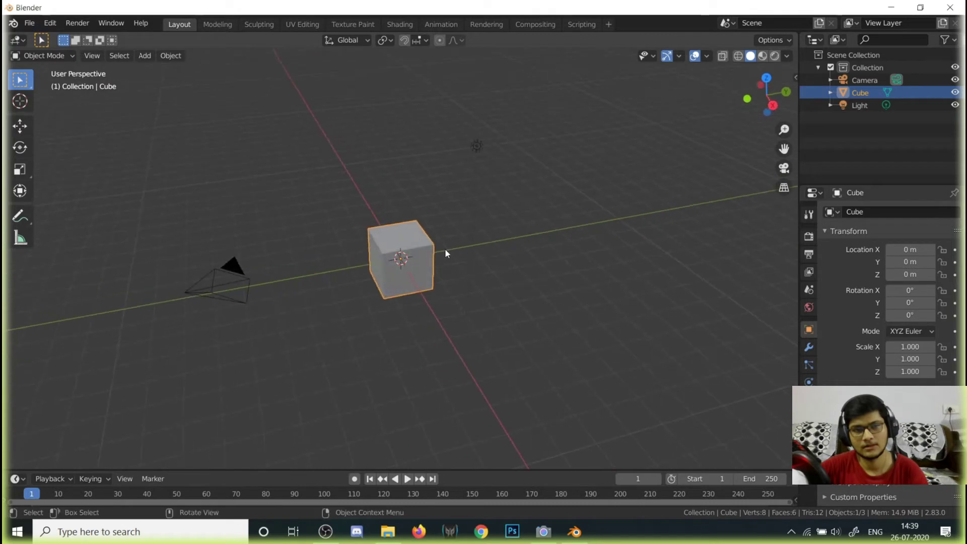
Step: Start the Shortcut VUr key display, dock it on the Left, and hide the viewport sidebar
click(795, 77)
click(790, 158)
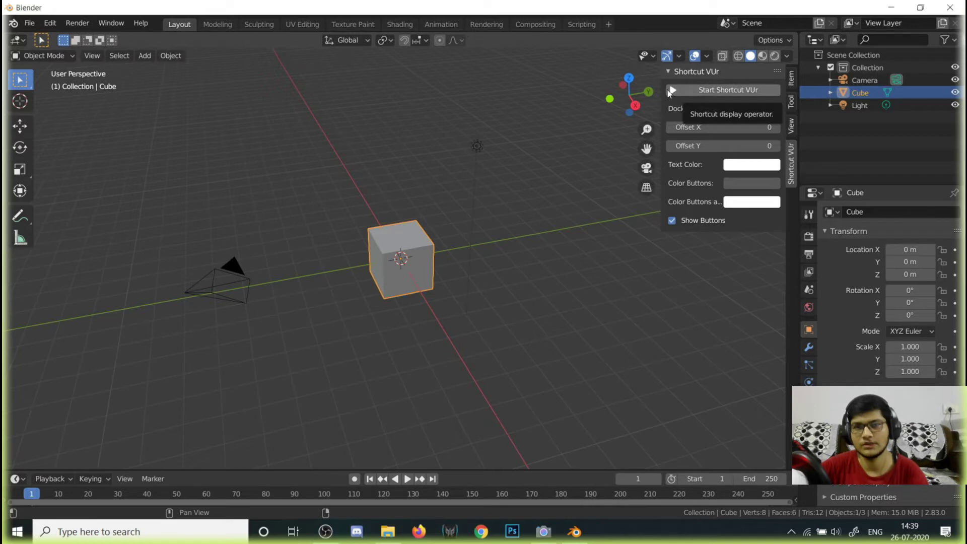
click(670, 90)
click(723, 107)
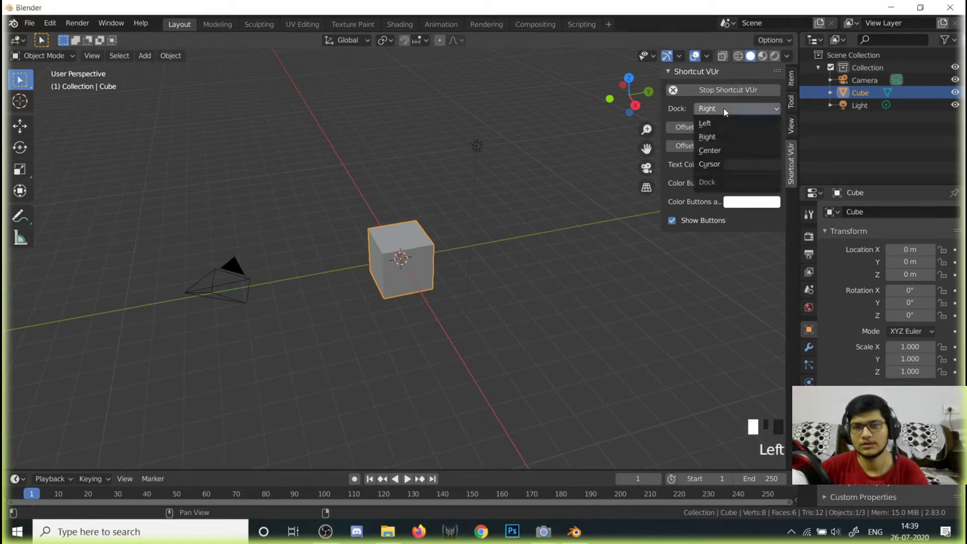
click(727, 122)
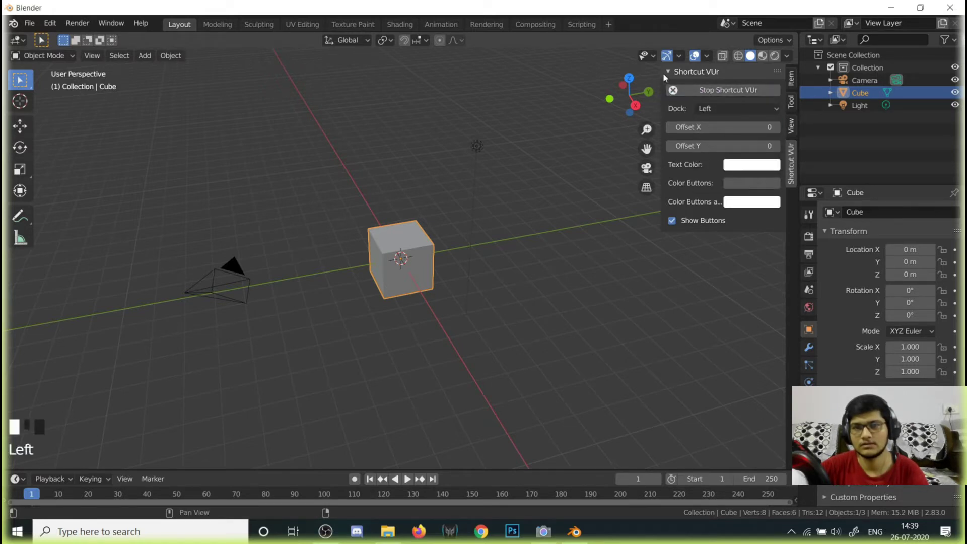
drag(663, 76, 859, 106)
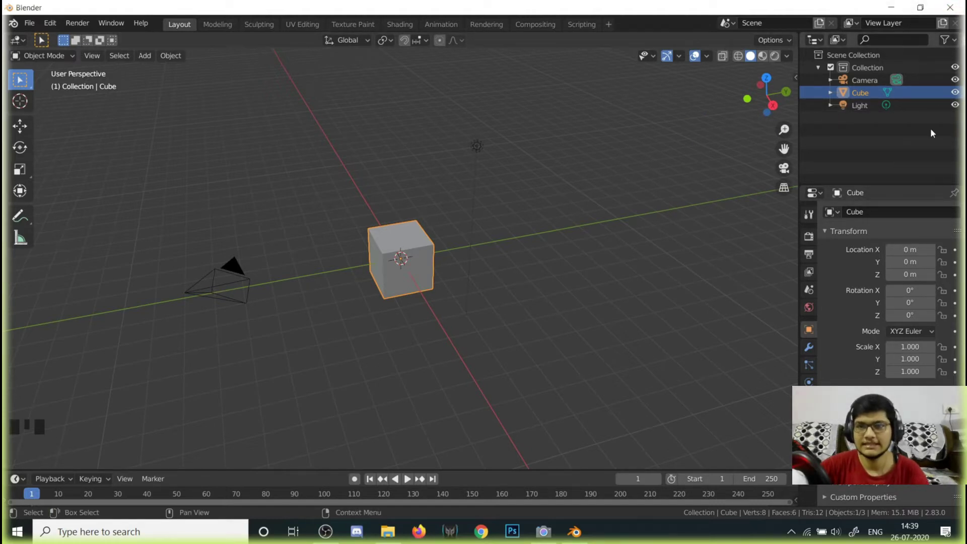
Step: Examine the scene hierarchy by selecting the Collection, Camera, Light and Cube in turn, and check the Outliner's context options
double_click(869, 69)
click(876, 142)
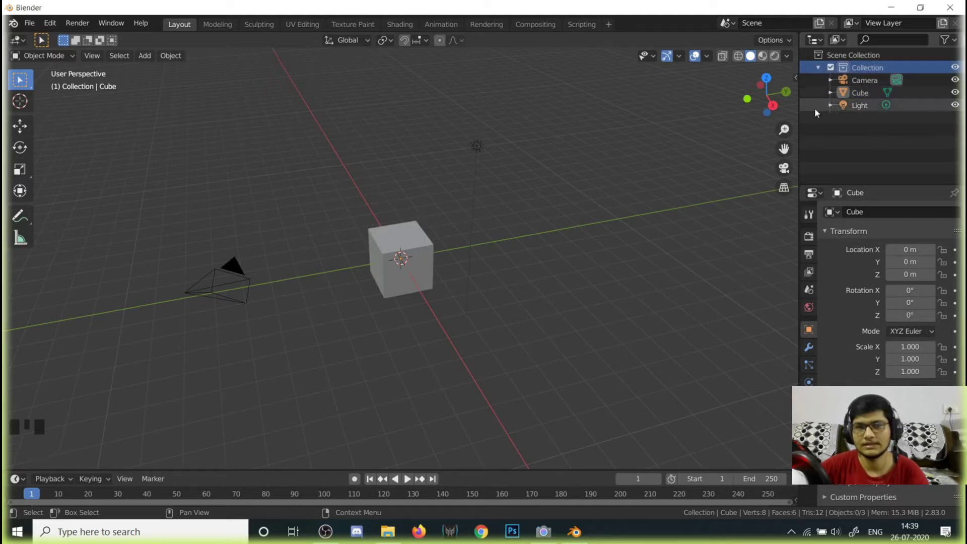
click(892, 79)
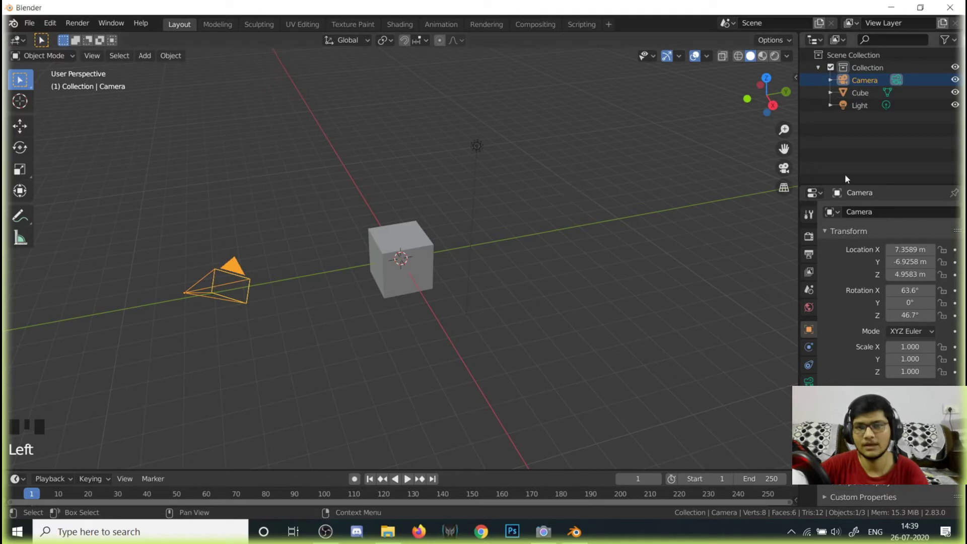
click(477, 146)
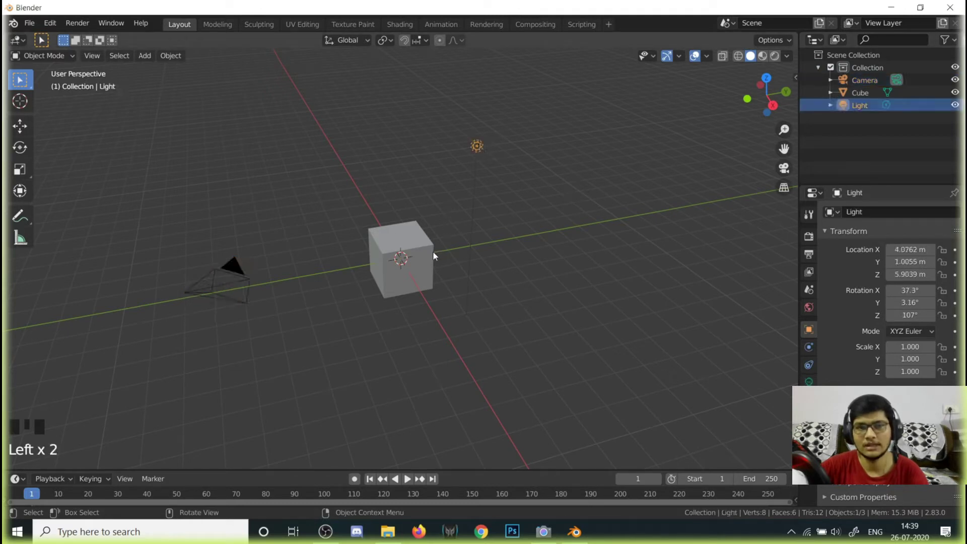
click(865, 93)
click(420, 230)
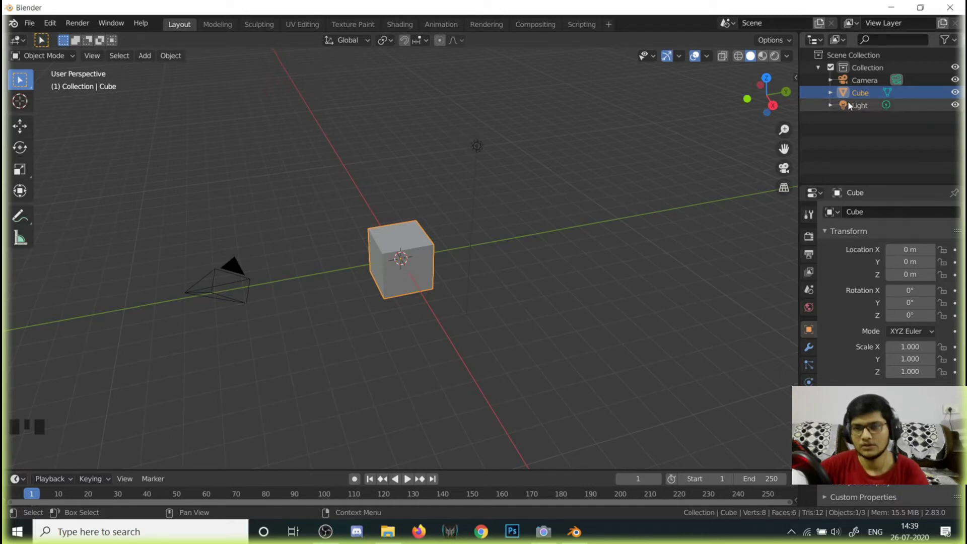
right_click(845, 128)
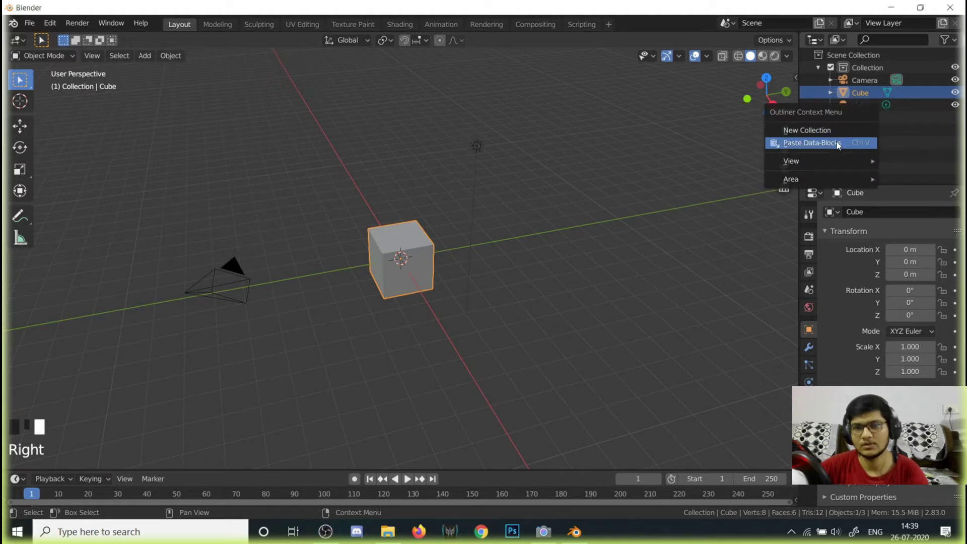
scroll(894, 158, down, 2)
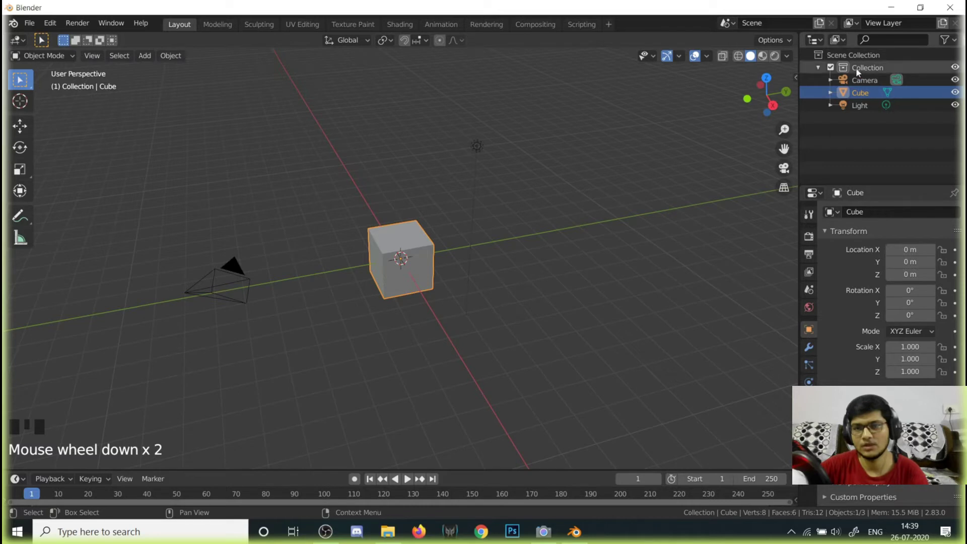
Step: Review the tool, render, output, view layer, scene, world, object, modifier and physics properties with the cube selected
click(809, 214)
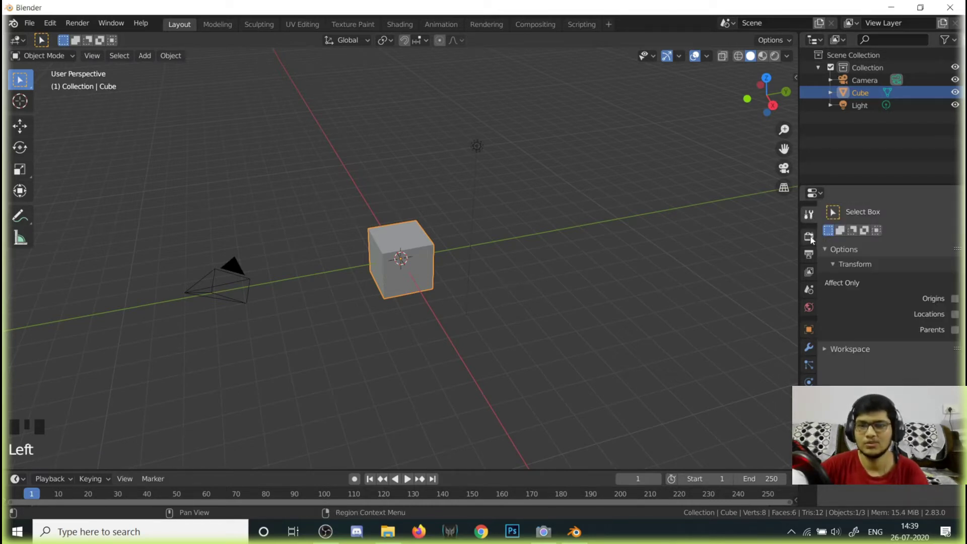
click(809, 236)
click(808, 254)
click(809, 272)
click(809, 291)
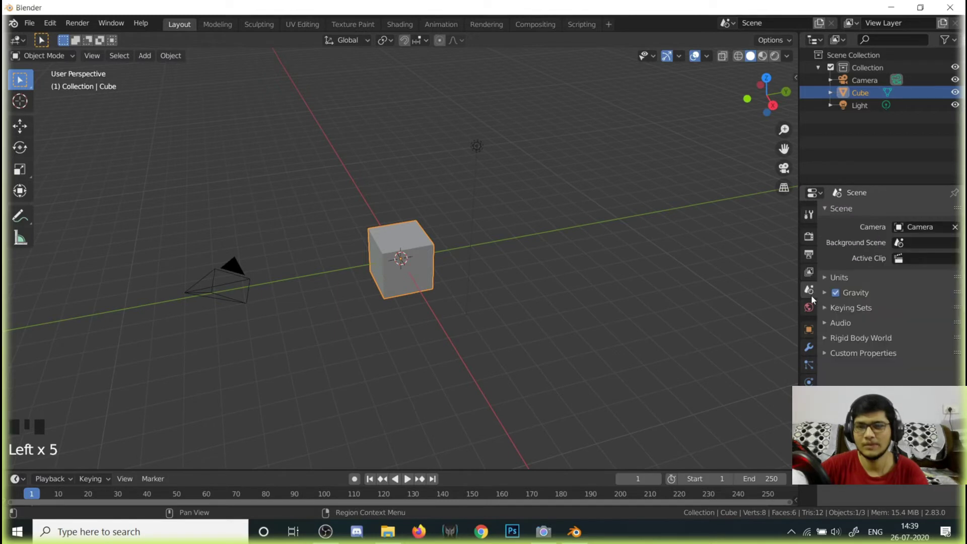
click(809, 308)
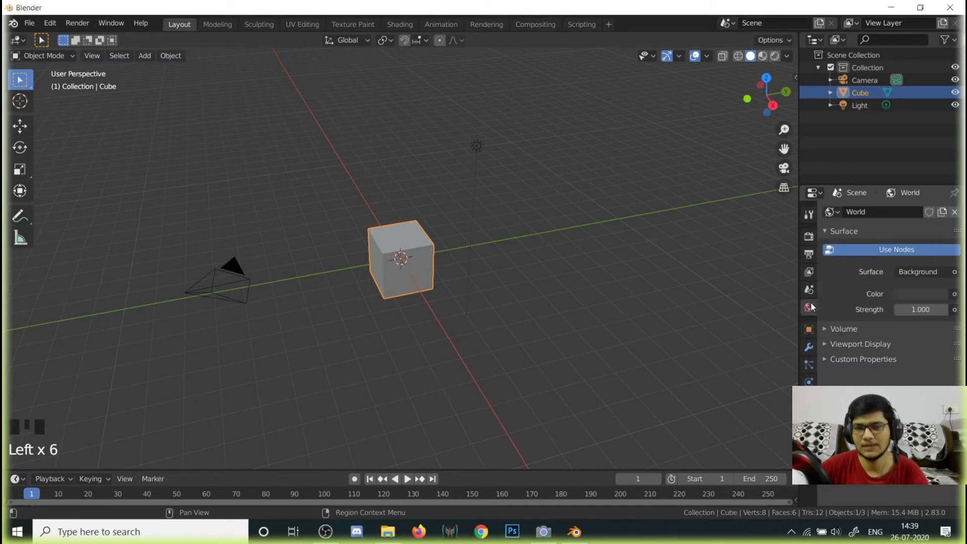
click(809, 329)
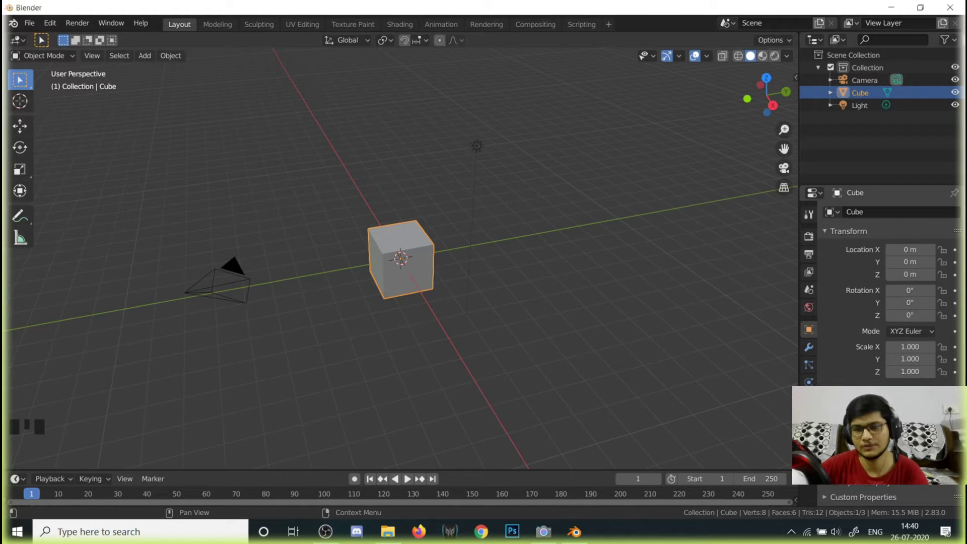
click(808, 347)
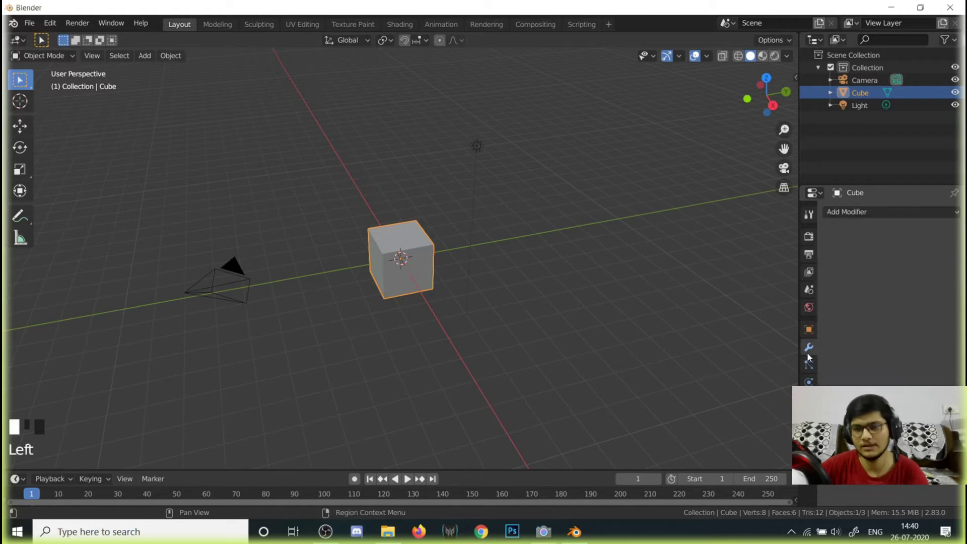
click(918, 218)
click(917, 216)
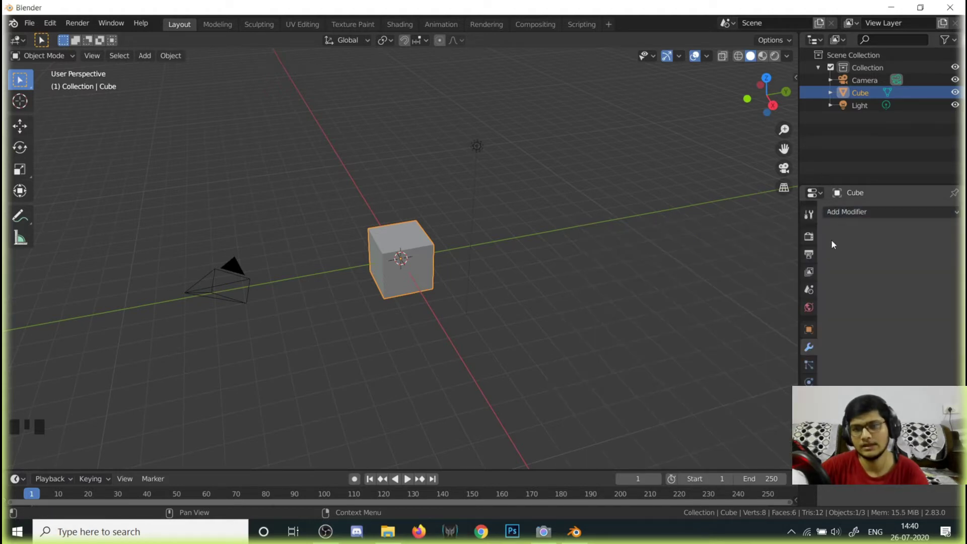
click(809, 381)
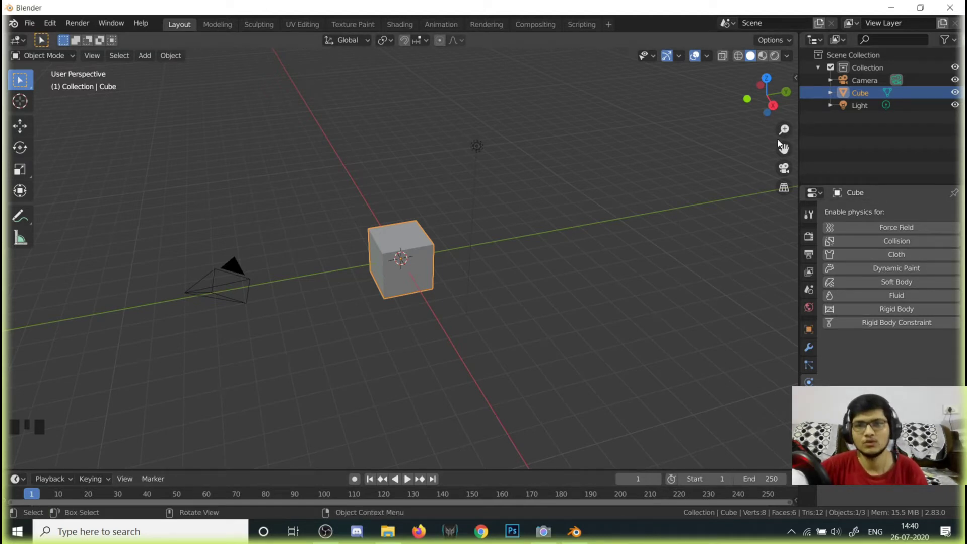
Step: Practise zooming, panning and orbiting the 3D viewport around the cube
mouse_move(784, 130)
mouse_down()
mouse_move(784, 174)
mouse_move(784, 108)
mouse_move(784, 144)
mouse_up()
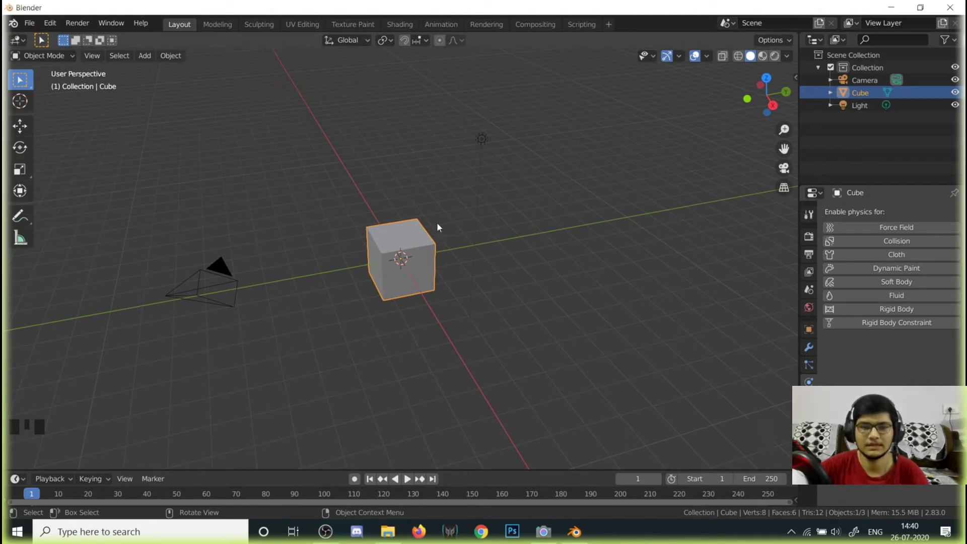
scroll(500, 208, down, 6)
scroll(500, 209, up, 6)
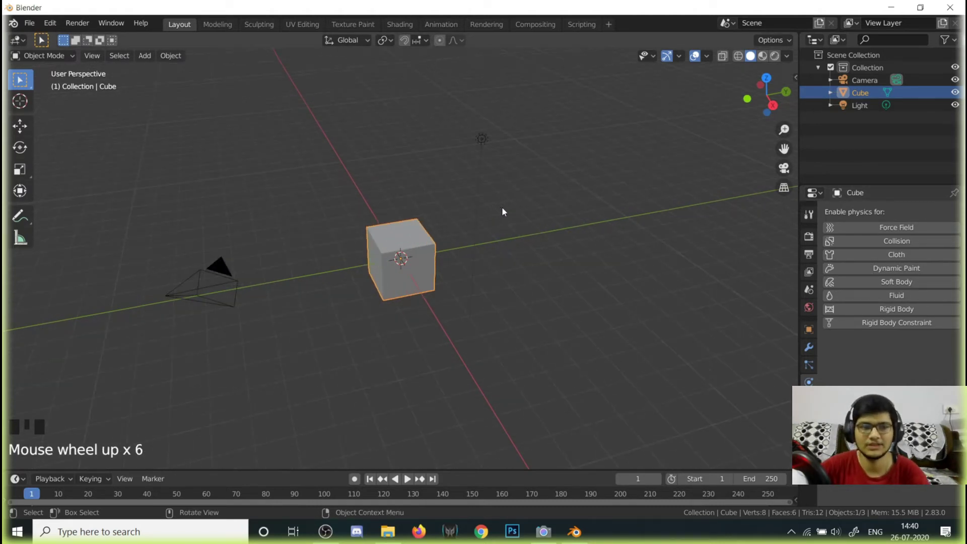
drag(783, 149, 554, 267)
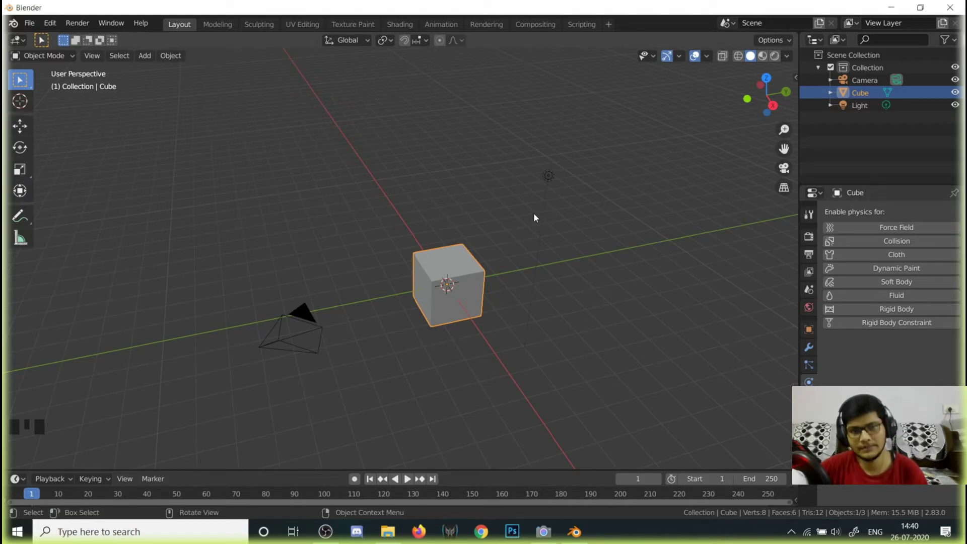
mouse_move(534, 215)
middle_down()
mouse_move(346, 205)
mouse_move(530, 190)
mouse_move(671, 195)
mouse_move(531, 218)
mouse_move(503, 196)
mouse_move(535, 197)
middle_up()
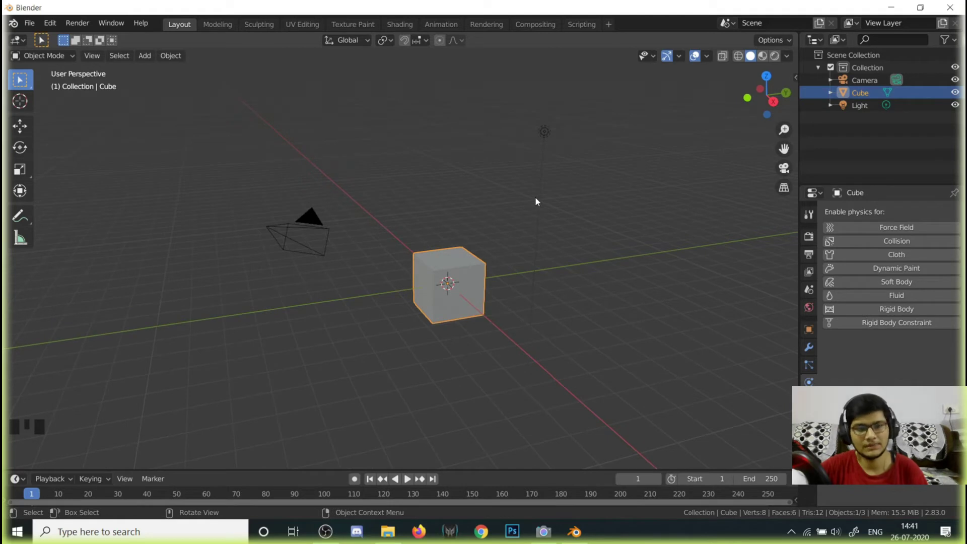
shift+middle_drag(535, 201, 398, 236)
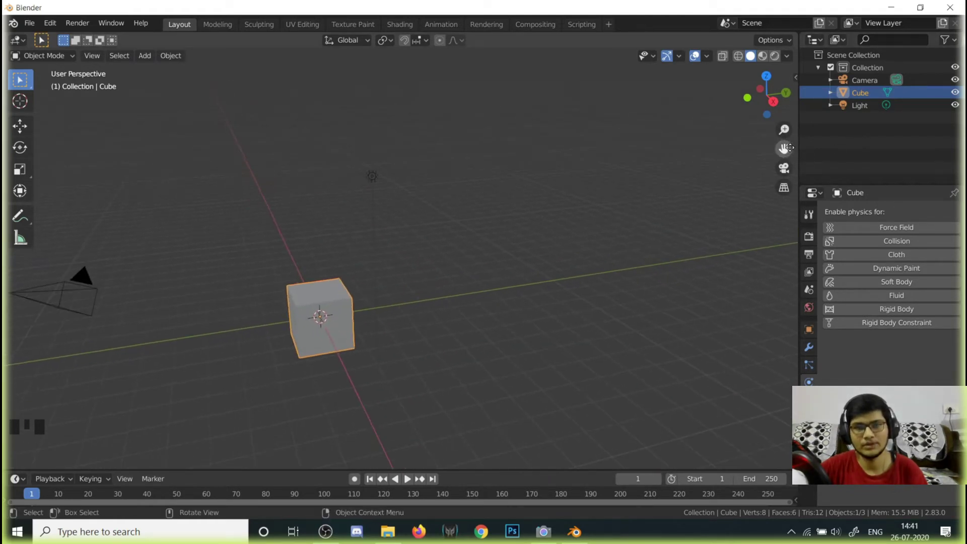
shift+middle_drag(468, 220, 592, 264)
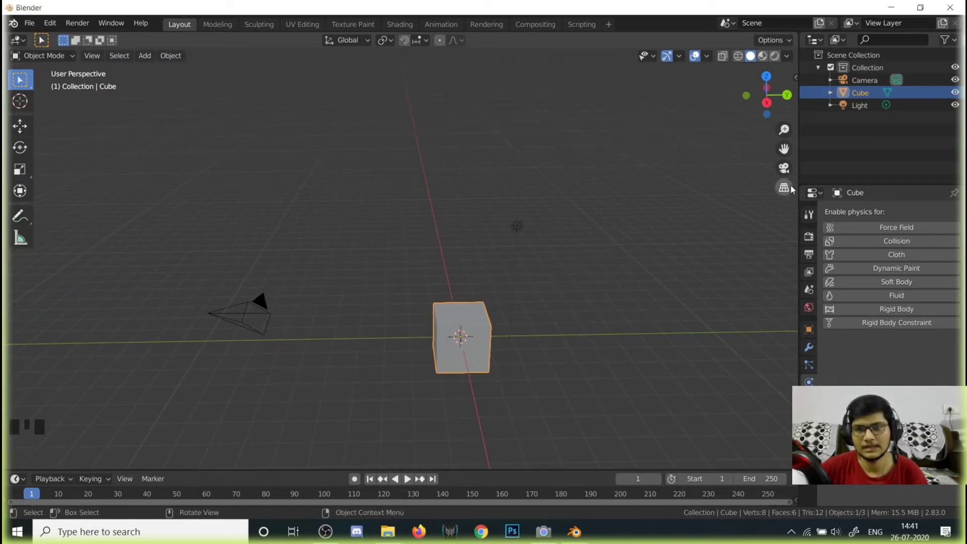
Step: View the scene through the camera and return to the user perspective, switching back and forth twice
click(784, 168)
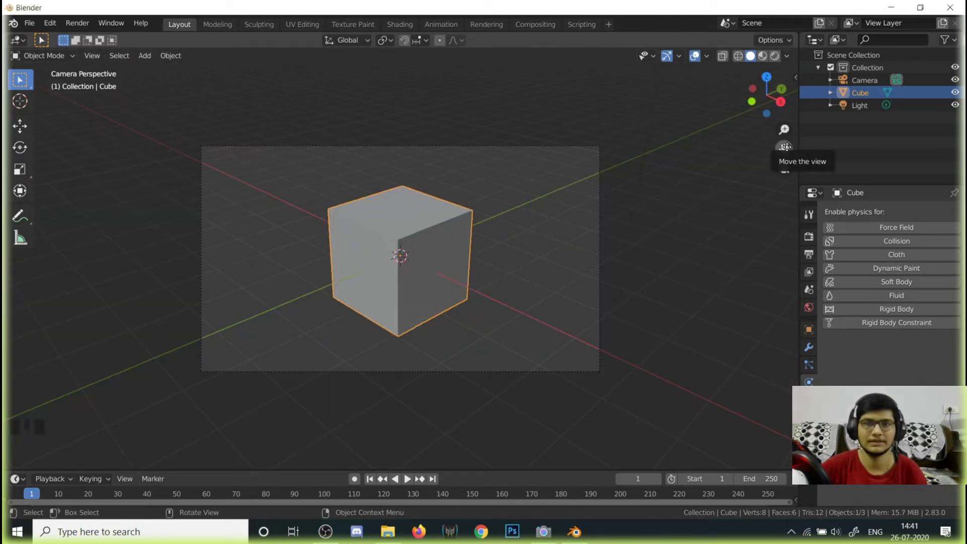
click(784, 168)
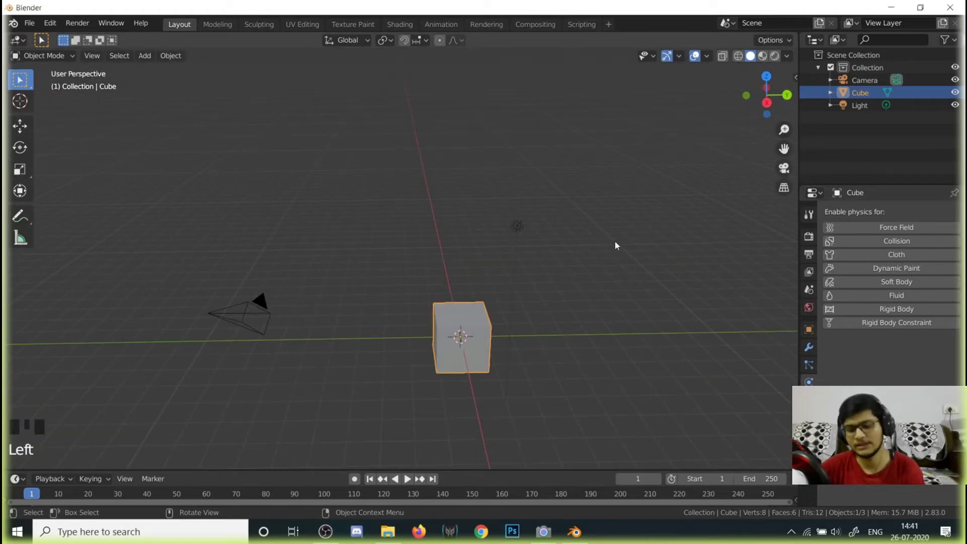
key(KP_0)
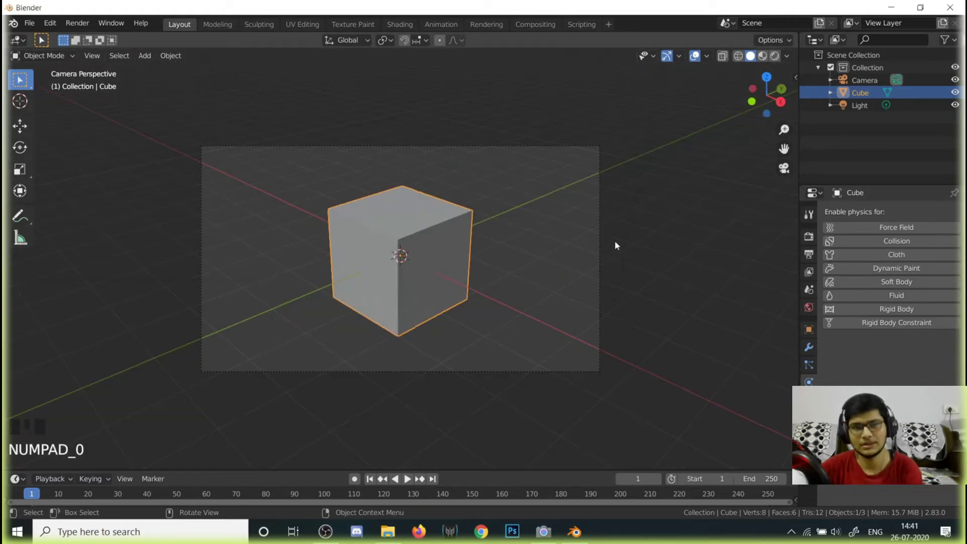
key(KP_0)
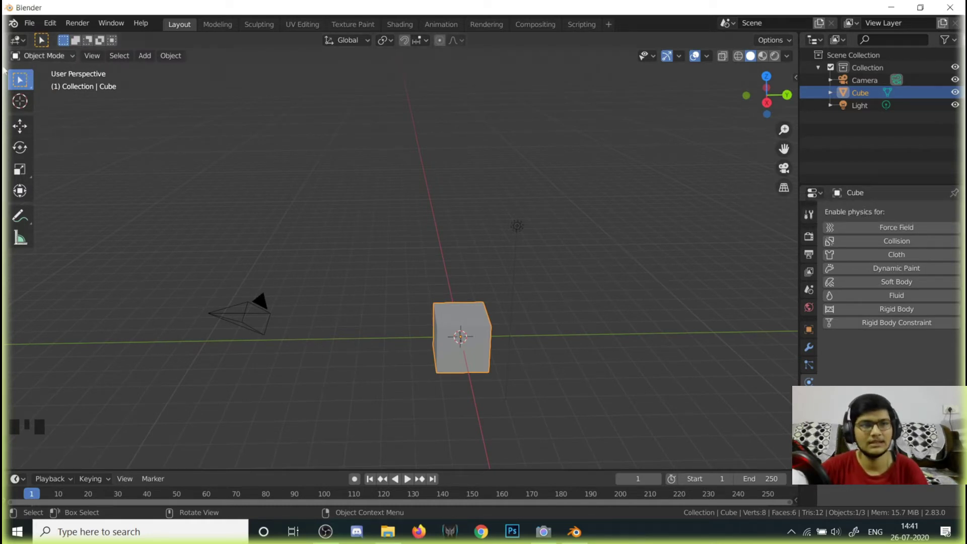
Step: Check the available interaction modes while staying in Object Mode, and look at the Animation workspace before returning to Layout
click(57, 56)
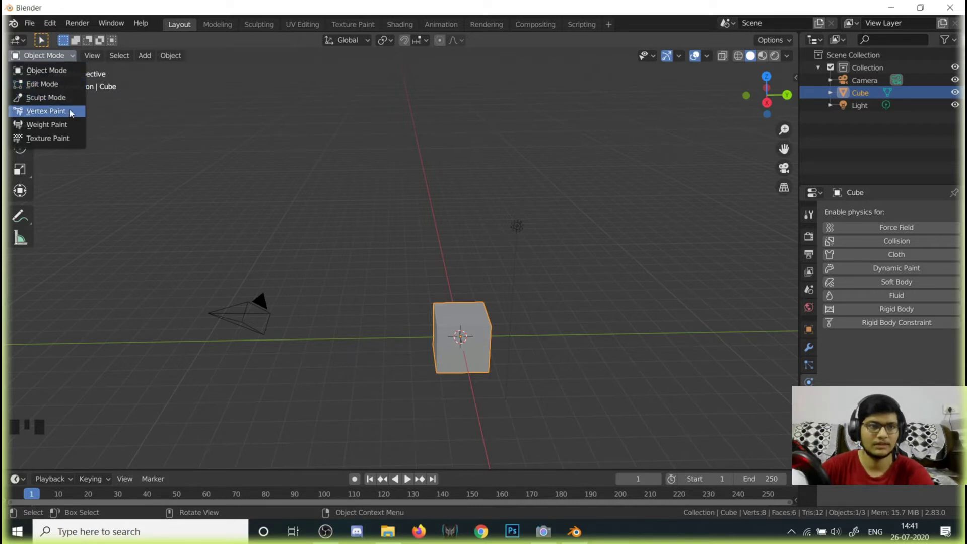
click(54, 70)
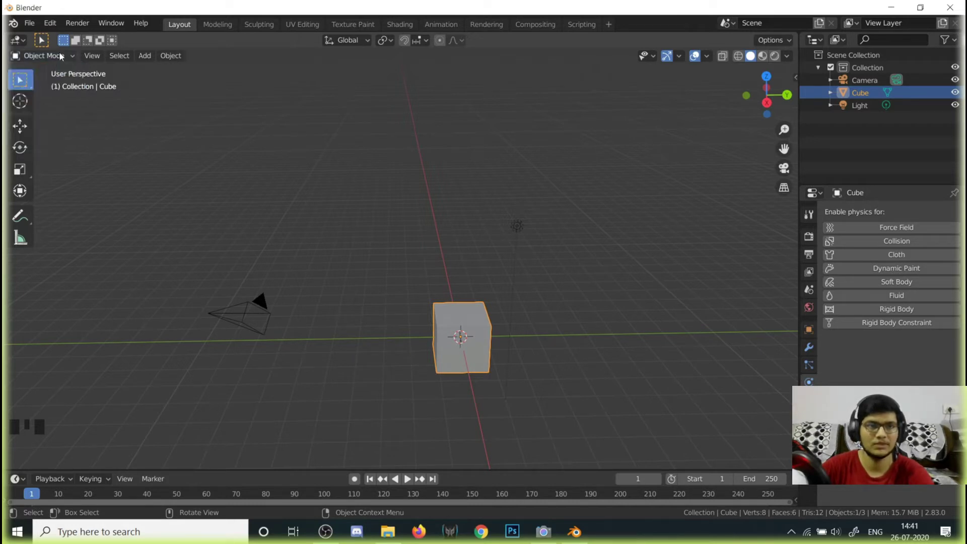
click(60, 55)
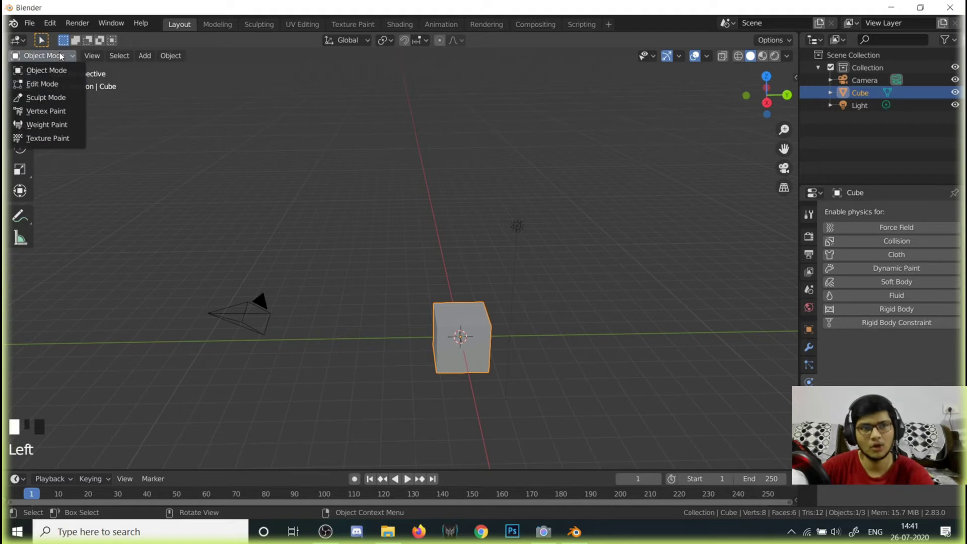
click(60, 52)
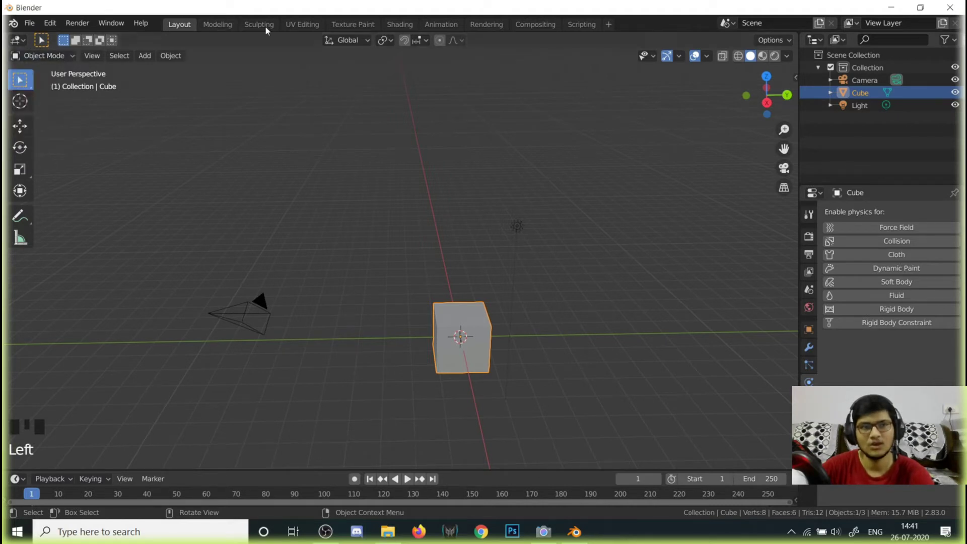
click(443, 24)
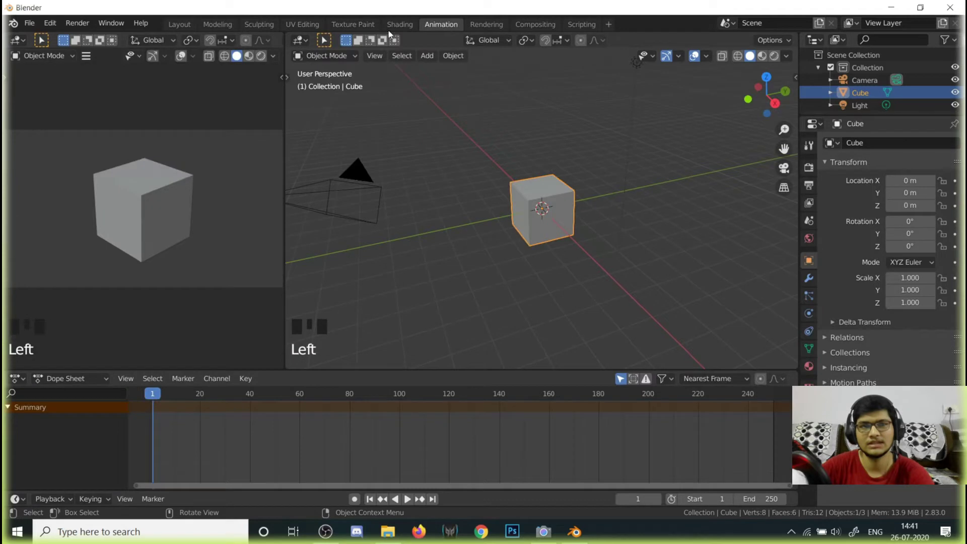
click(175, 24)
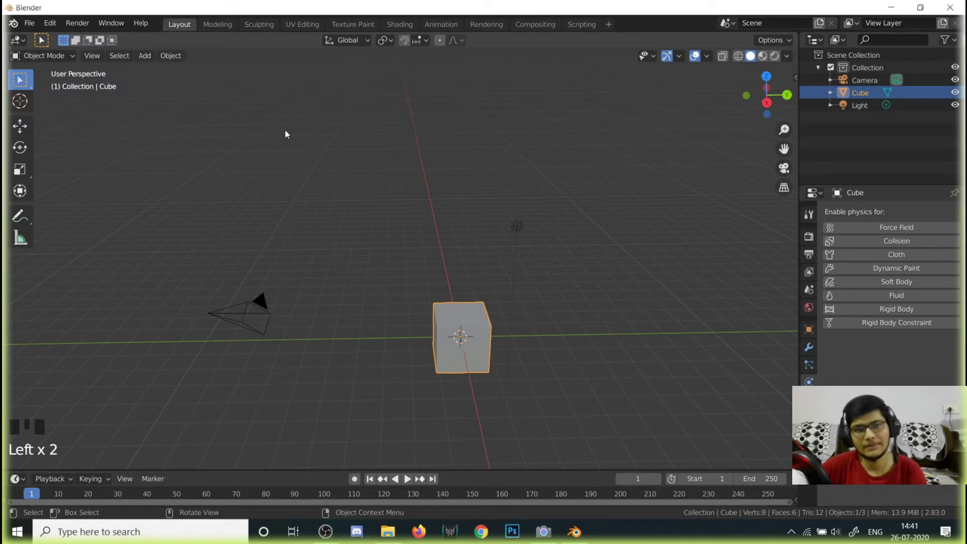
Step: Box-select the objects in the viewport and clear the selection
drag(271, 113, 669, 415)
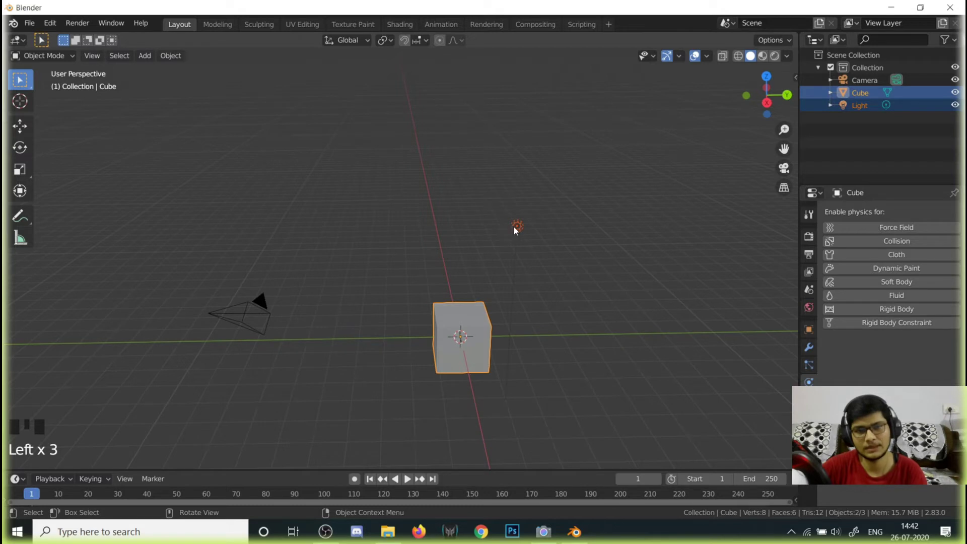
click(409, 204)
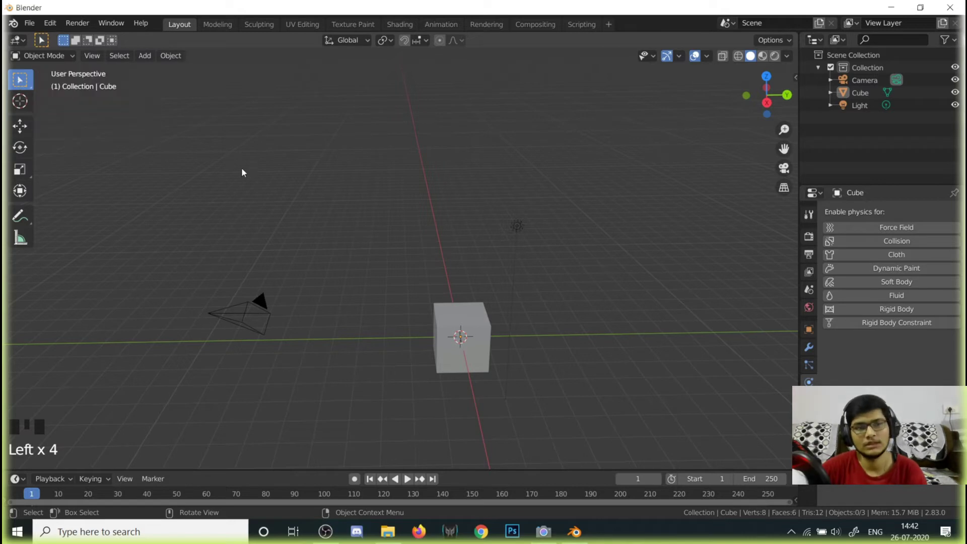
Step: Try Circle Select on the light, the cube and the camera
key(w)
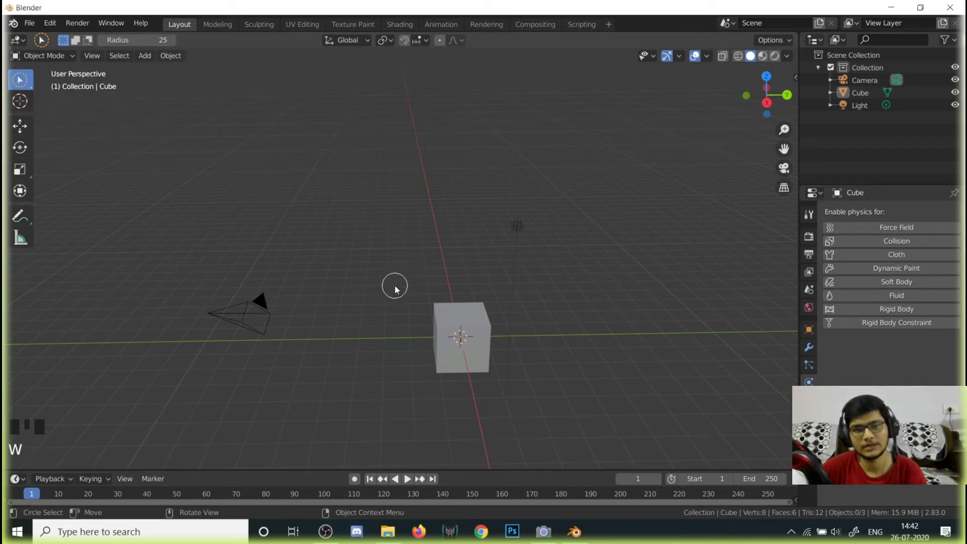
scroll(393, 283, up, 2)
scroll(225, 346, down, 2)
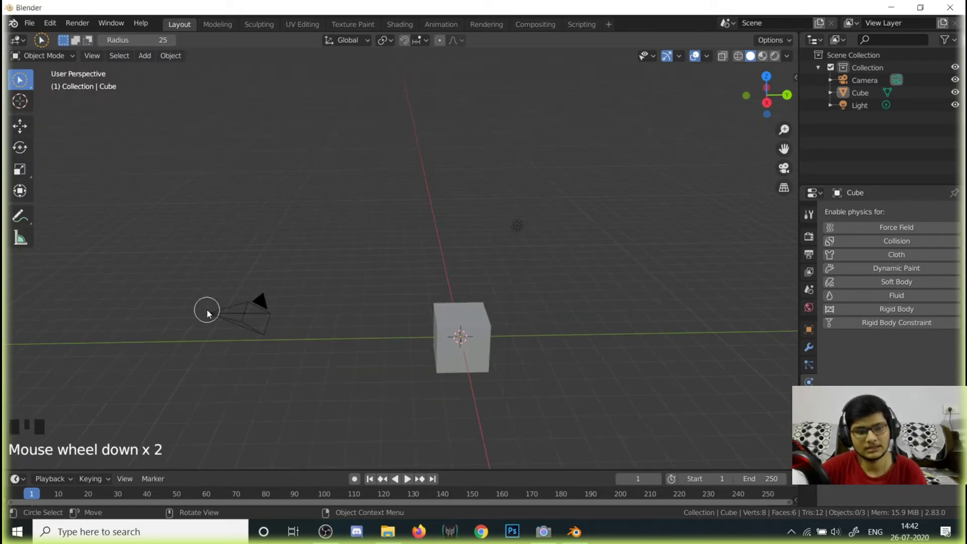
key(shift)
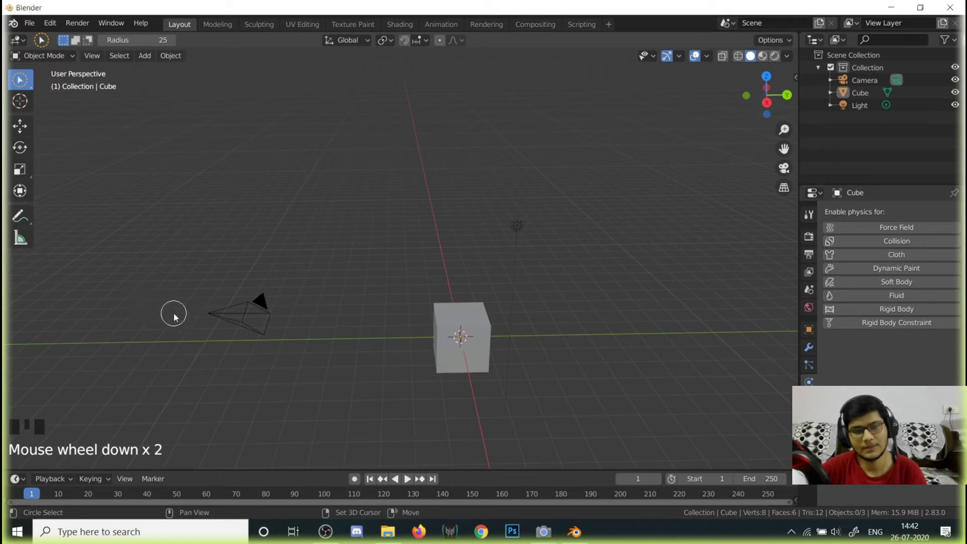
mouse_move(205, 302)
shift+mouse_down()
mouse_move(280, 335)
mouse_move(451, 336)
mouse_move(525, 220)
shift+mouse_up()
click(579, 266)
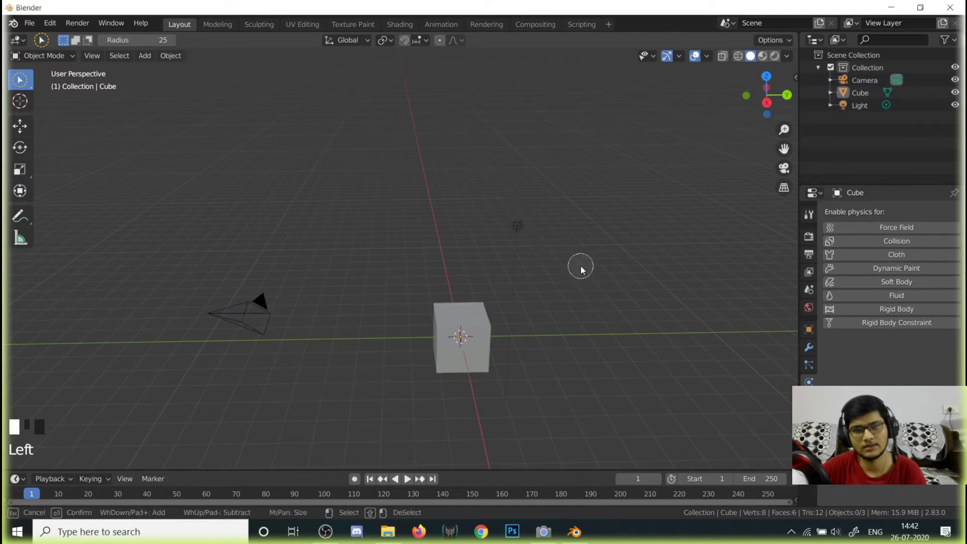
click(464, 322)
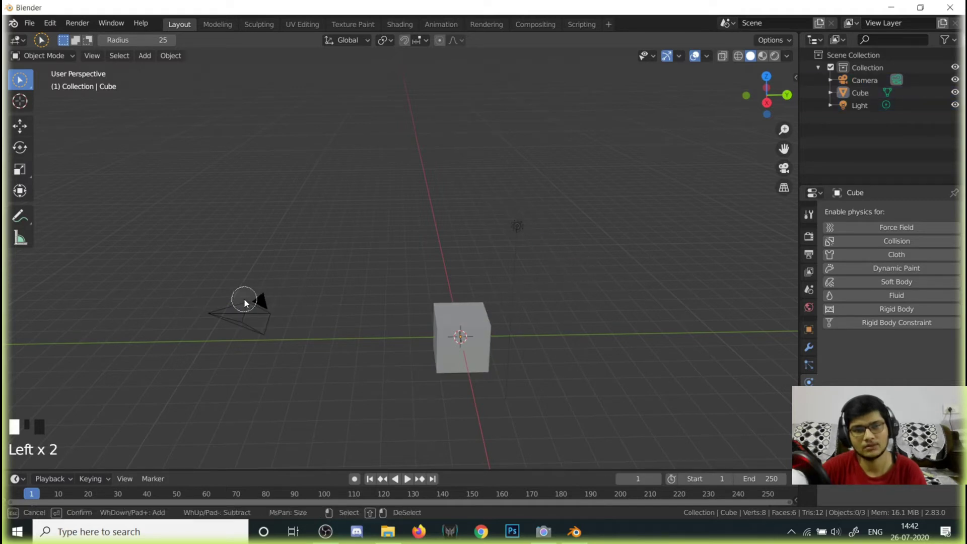
click(245, 311)
click(254, 317)
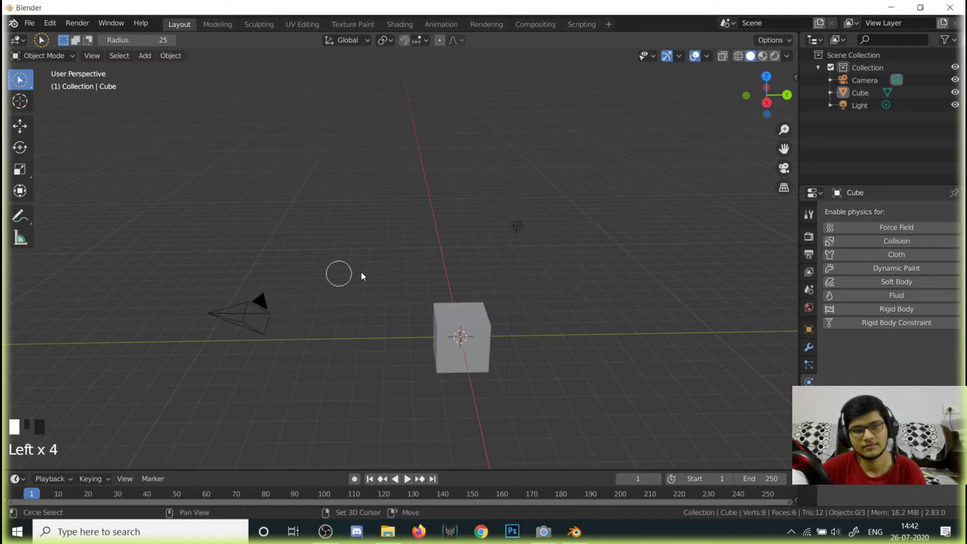
shift+click(494, 336)
Step: Lasso-select the camera, cube and light with one loop drawn around all three
key(w)
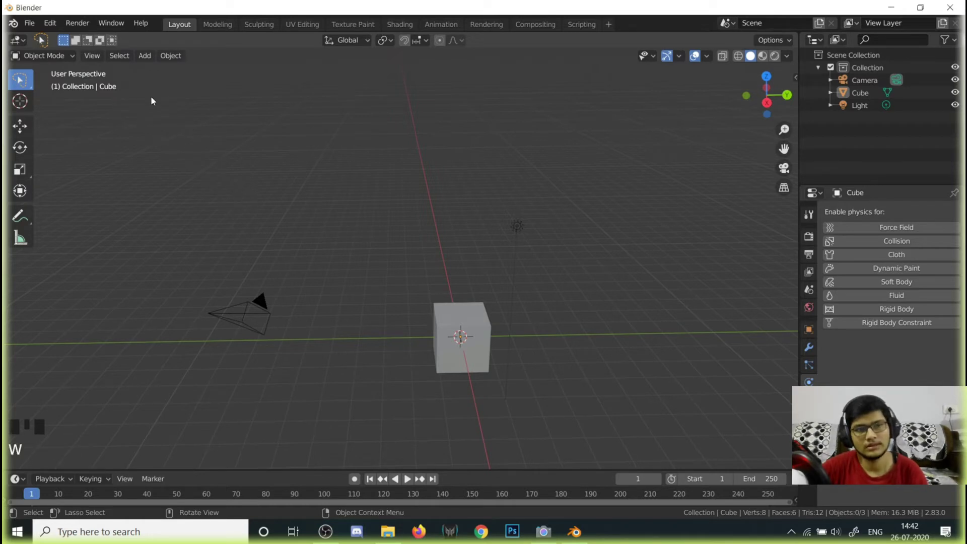
mouse_move(152, 96)
mouse_down()
mouse_move(513, 176)
mouse_move(235, 397)
mouse_move(146, 181)
mouse_up()
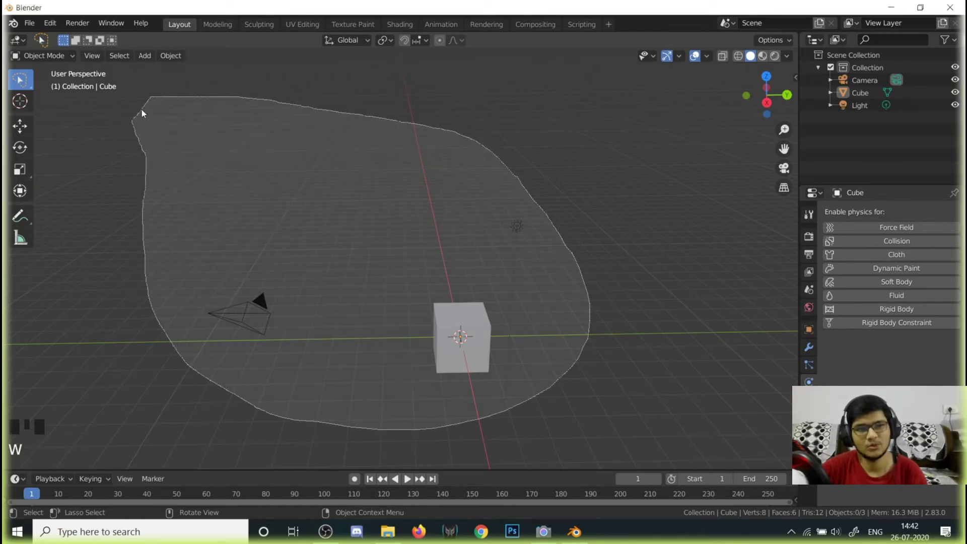
drag(151, 99, 155, 97)
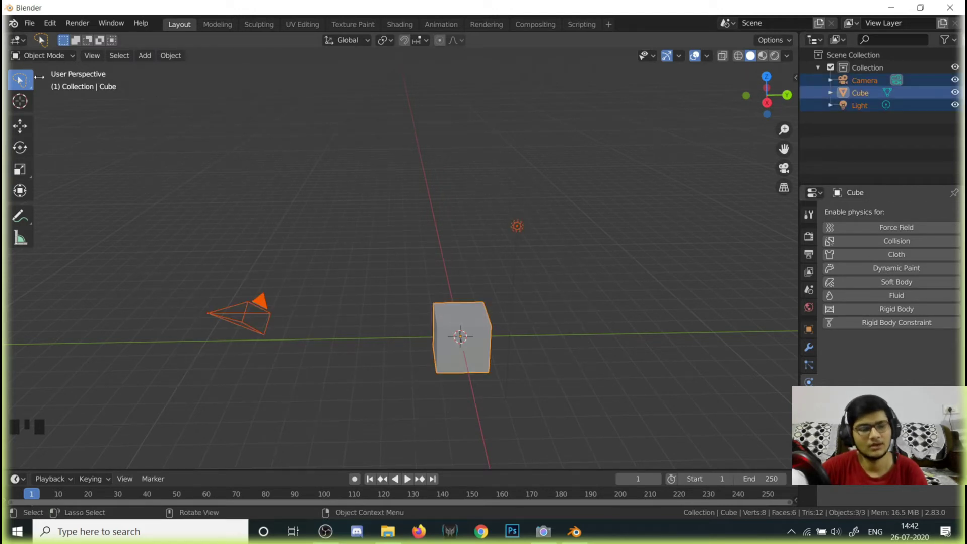
Step: Select the cube, light and camera one at a time with the Tweak tool and clear the selection
key(w)
click(298, 205)
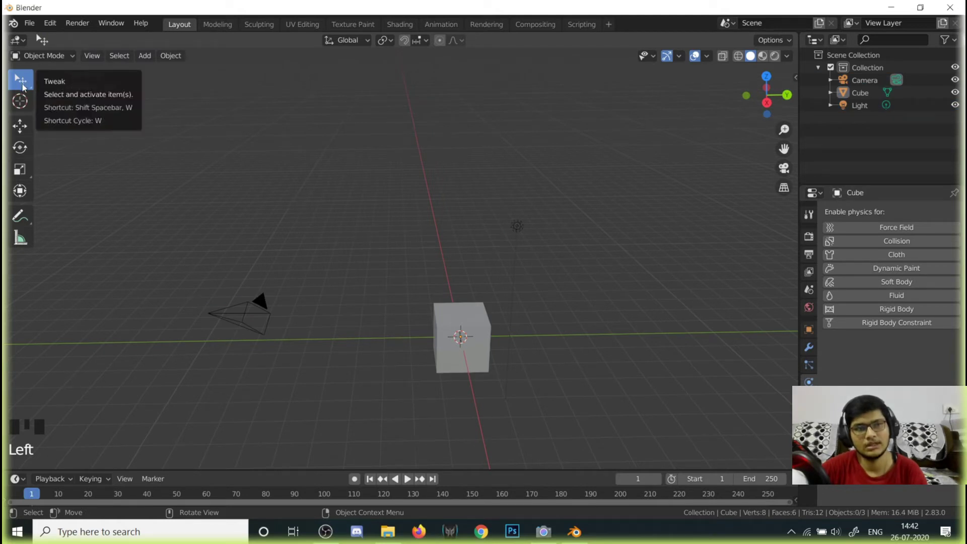
click(443, 333)
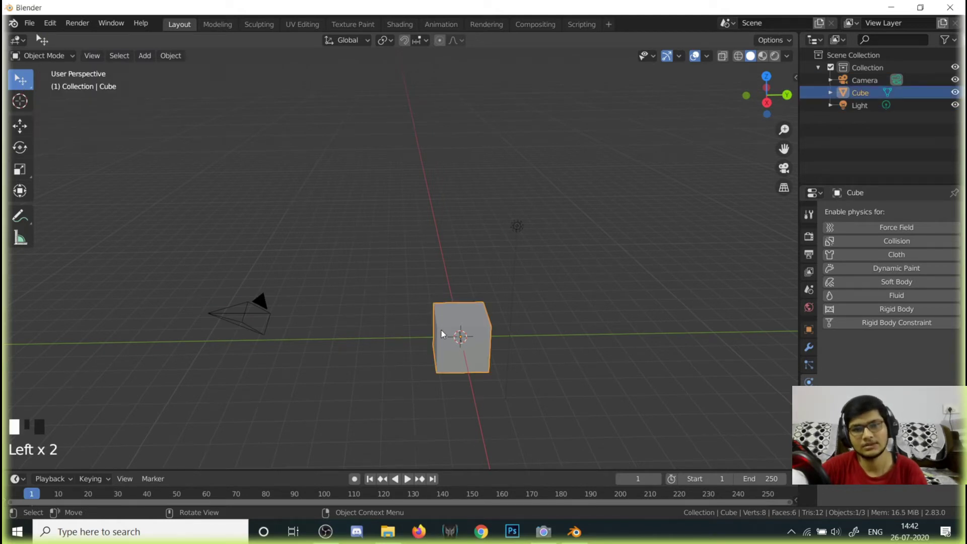
click(518, 225)
click(257, 318)
click(303, 216)
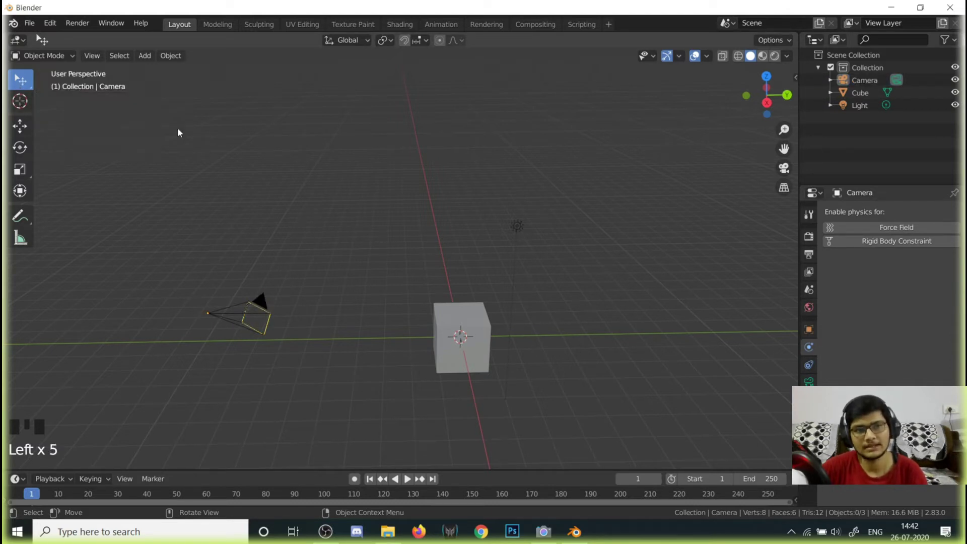
Step: Place the 3D cursor behind the cube with the Cursor tool and look through the mesh types that can be added
middle_drag(179, 132, 330, 181)
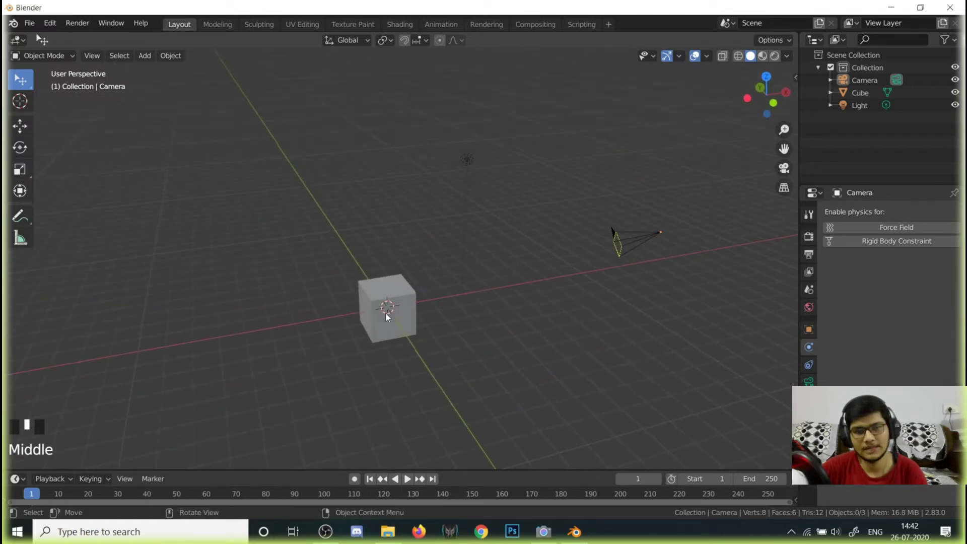
right_click(271, 254)
key(Escape)
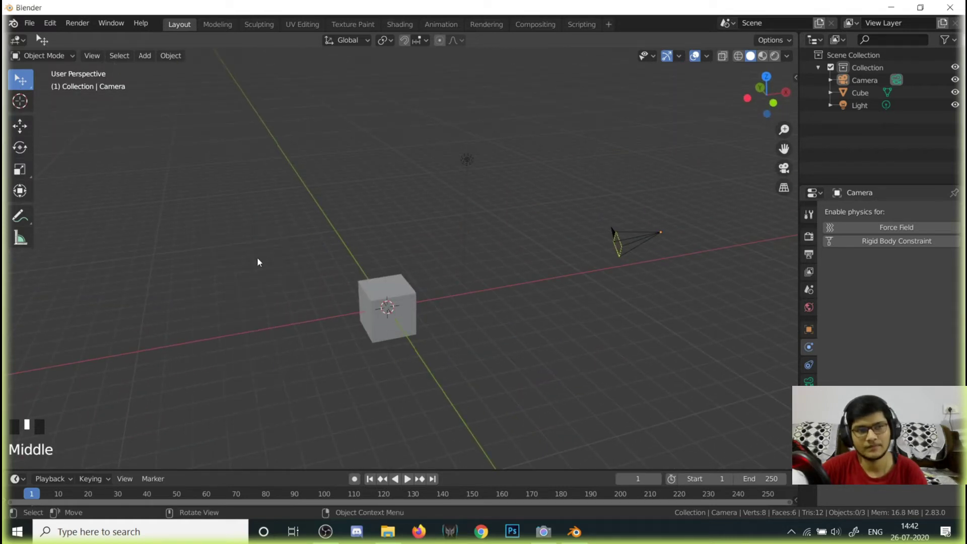
click(20, 101)
drag(296, 320, 340, 258)
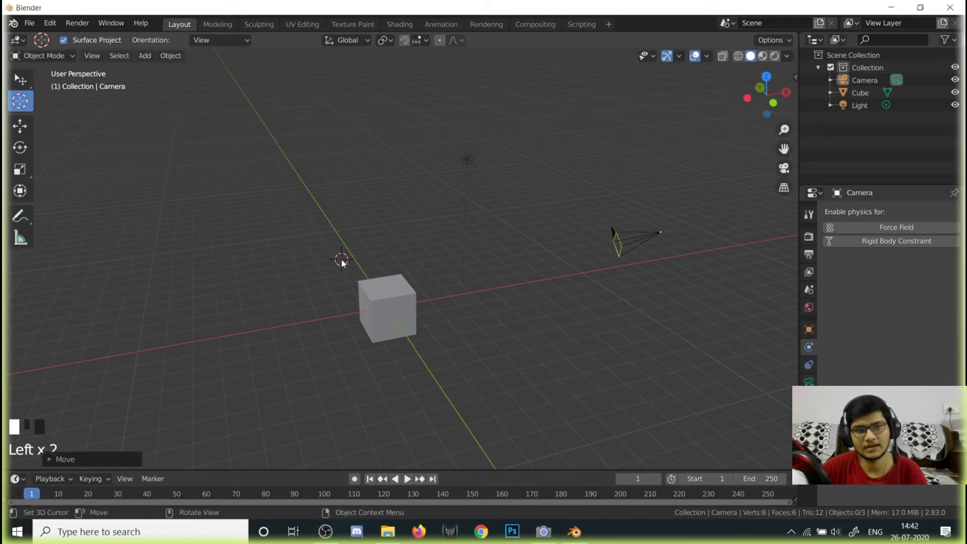
middle_drag(340, 259, 412, 258)
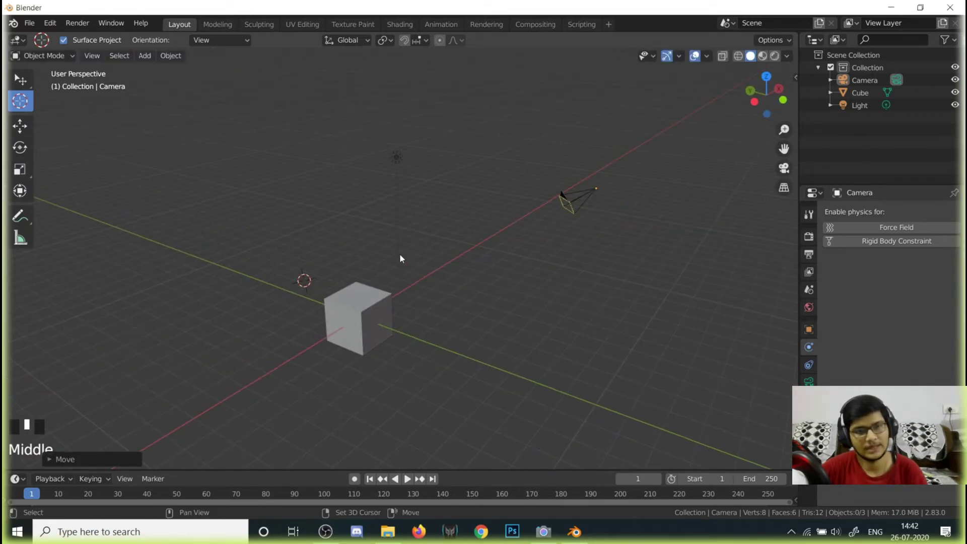
key(shift+a)
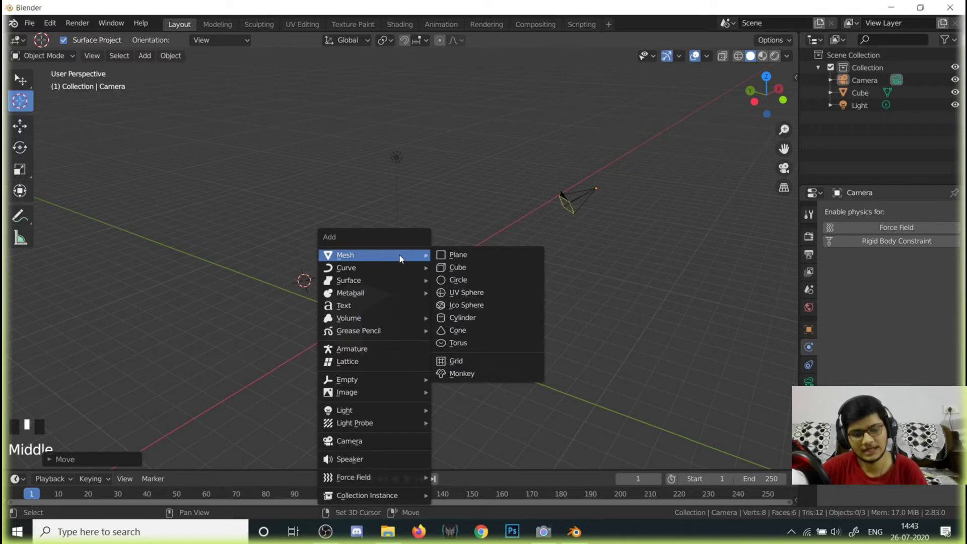
click(457, 267)
Step: Move the 3D cursor to a spot near the Y axis away from the cube and add a cube mesh there
click(253, 145)
click(245, 259)
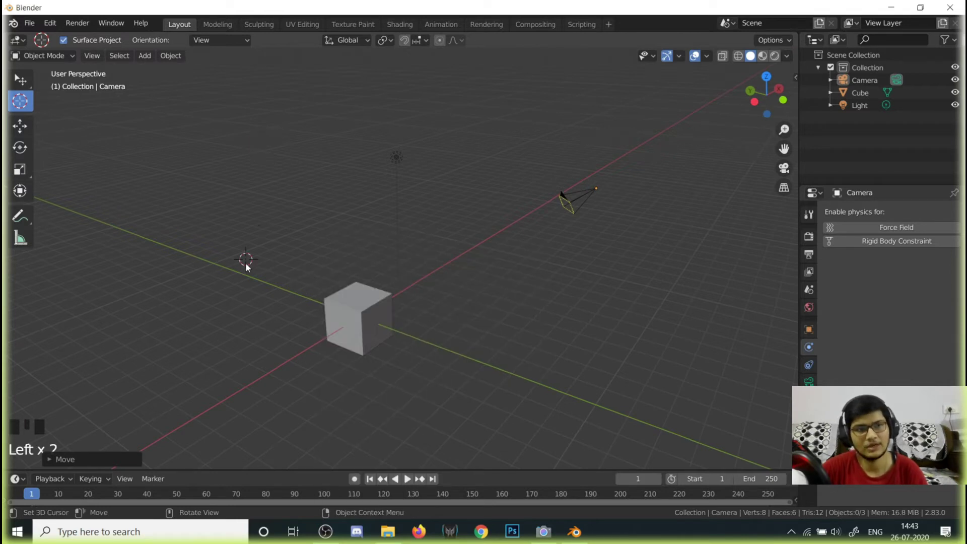
click(145, 56)
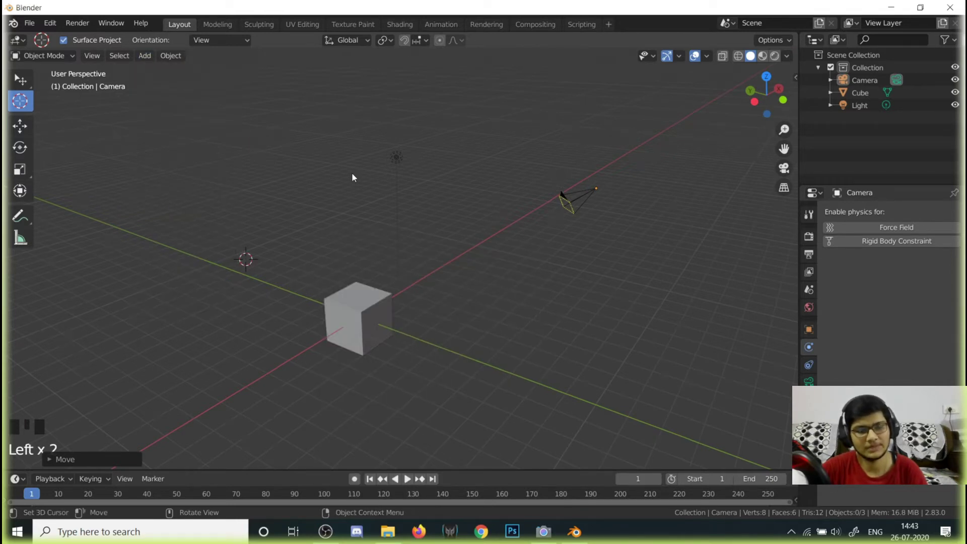
key(shift+a)
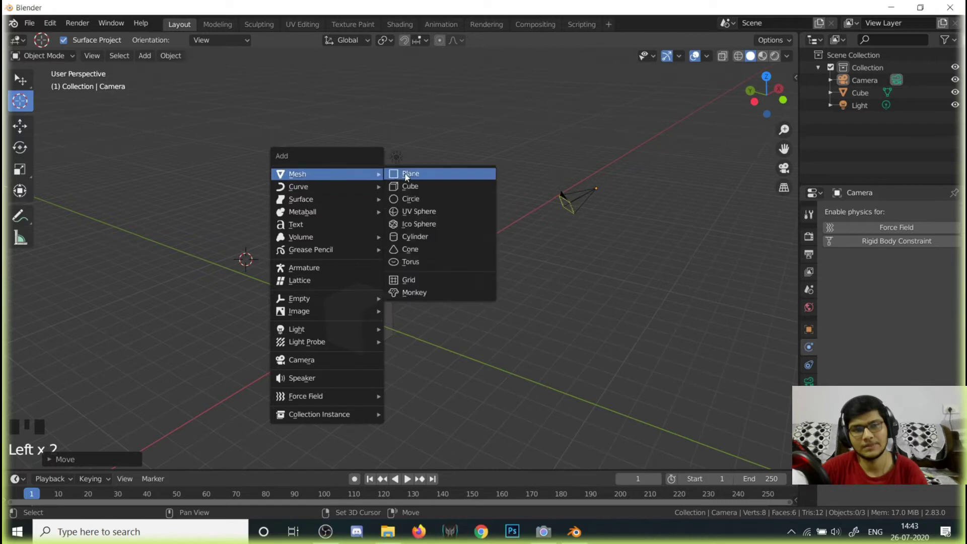
click(414, 186)
middle_drag(416, 191, 552, 252)
scroll(403, 247, down, 2)
Step: Undo the added cube and the preceding selection changes
key(ctrl+z)
key(ctrl+z)
key(ctrl+z)
key(ctrl+z)
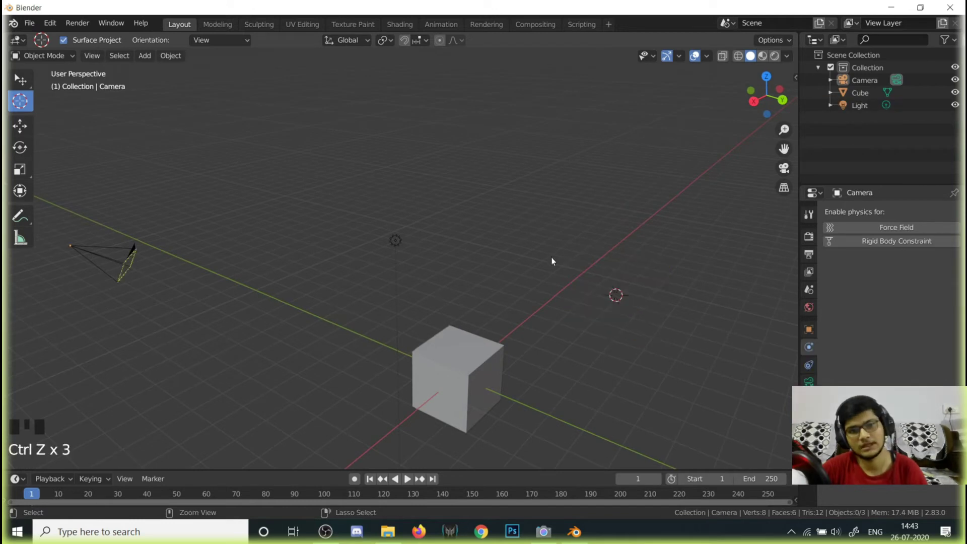
key(ctrl+z)
key(ctrl+z)
key(ctrl+z)
key(ctrl+z)
key(ctrl+z)
key(ctrl+z)
key(ctrl+z)
key(ctrl+z)
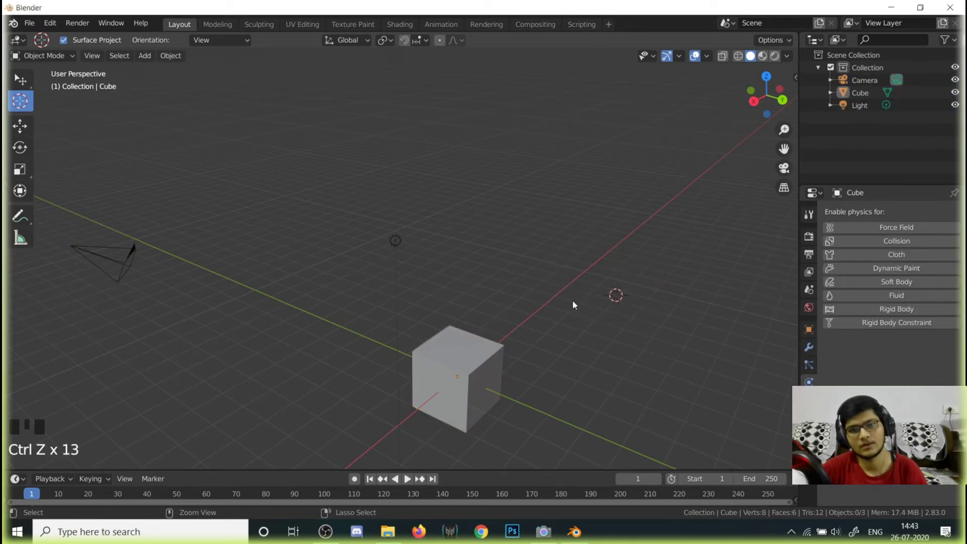
key(ctrl+z)
key(ctrl+z)
key(ctrl+z)
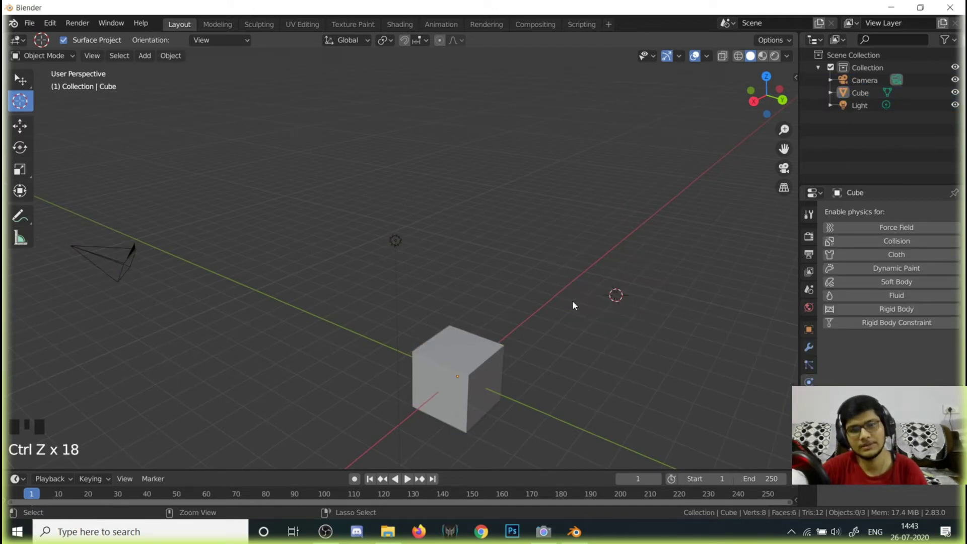
key(ctrl+z)
key(ctrl+z)
key(ctrl+z)
key(ctrl+z)
key(ctrl+z)
key(ctrl+z)
key(ctrl+z)
key(ctrl+z)
key(ctrl+z)
key(ctrl+z)
key(ctrl+z)
key(ctrl+z)
key(ctrl+z)
key(ctrl+z)
key(ctrl+z)
key(ctrl+z)
Step: Place the 3D cursor on the cube near its upper front edge
click(520, 225)
middle_drag(521, 225, 238, 145)
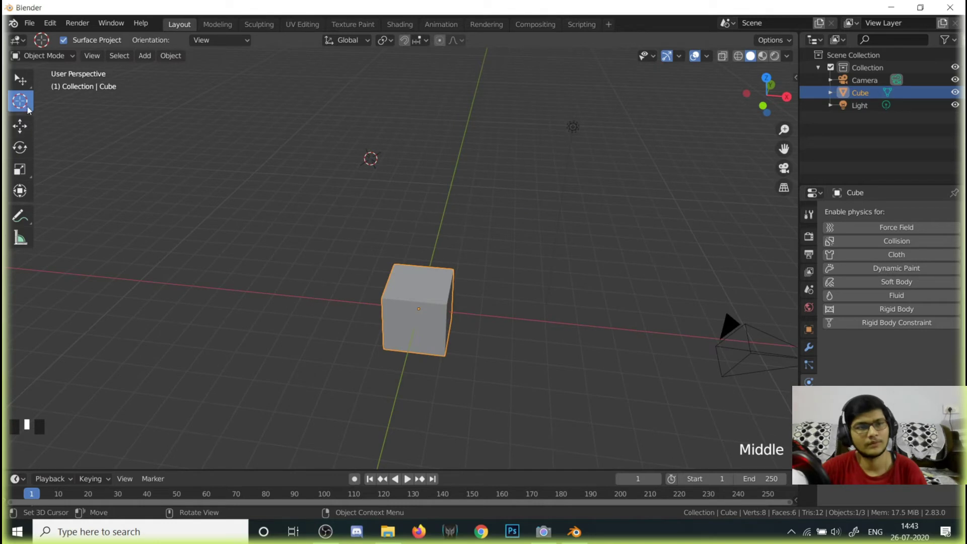
drag(373, 288, 416, 310)
middle_drag(416, 310, 520, 330)
click(520, 331)
click(372, 304)
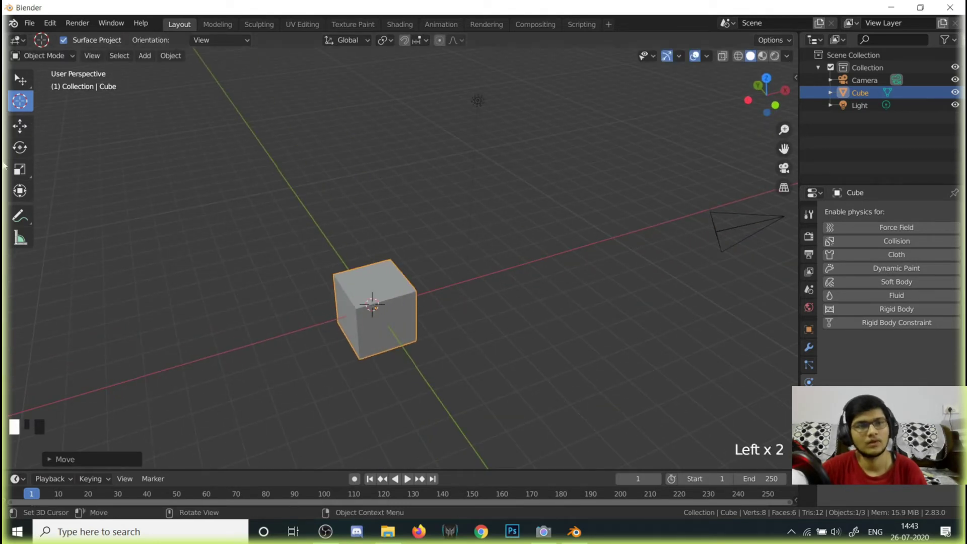
Step: Activate the Move tool, select the cube and examine its move gizmo from several angles
click(17, 128)
click(305, 212)
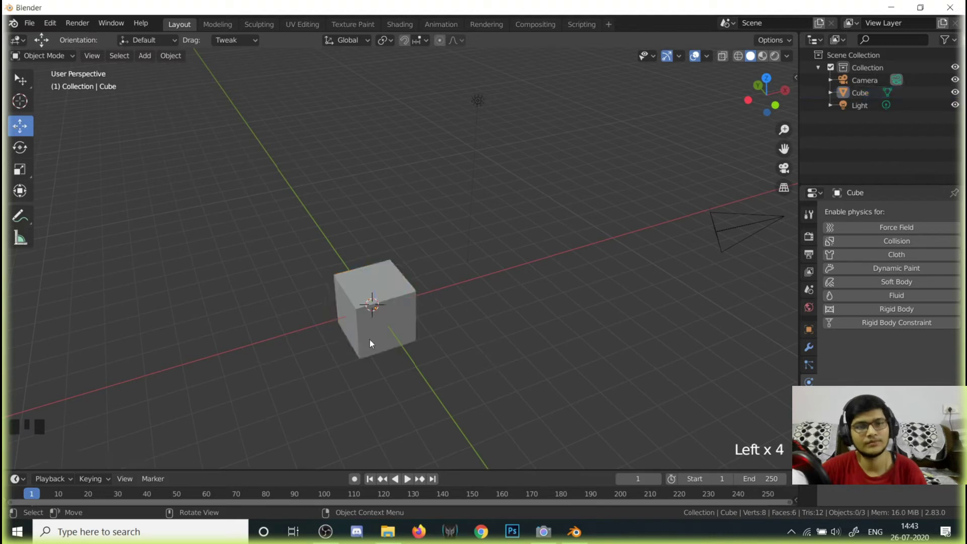
click(386, 337)
middle_drag(416, 356, 604, 344)
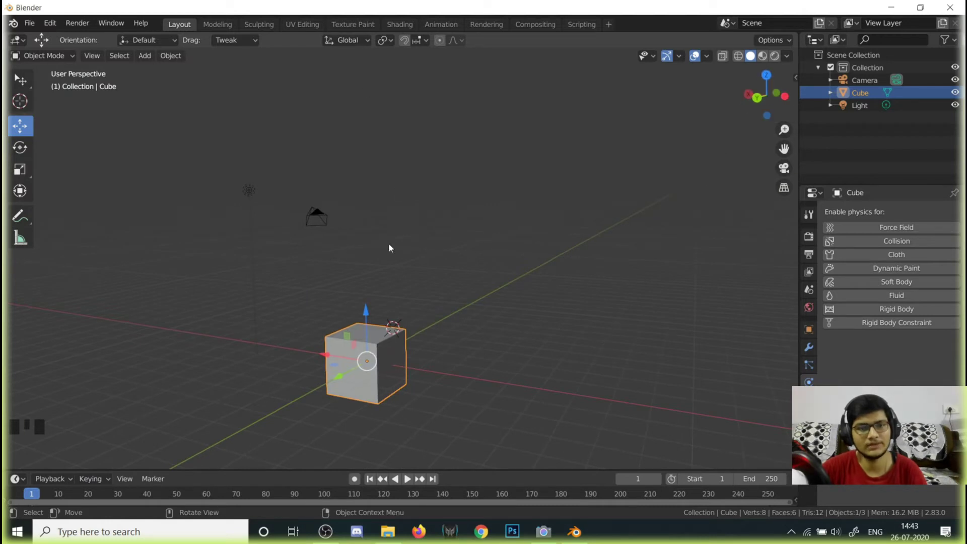
middle_drag(390, 248, 510, 303)
scroll(352, 388, up, 2)
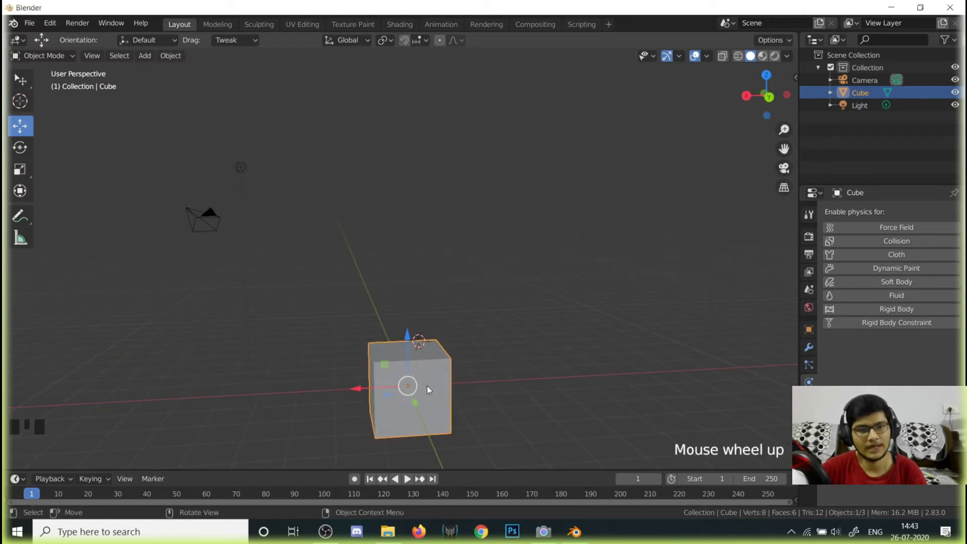
middle_drag(427, 386, 478, 307)
scroll(593, 302, up, 2)
middle_drag(593, 302, 545, 304)
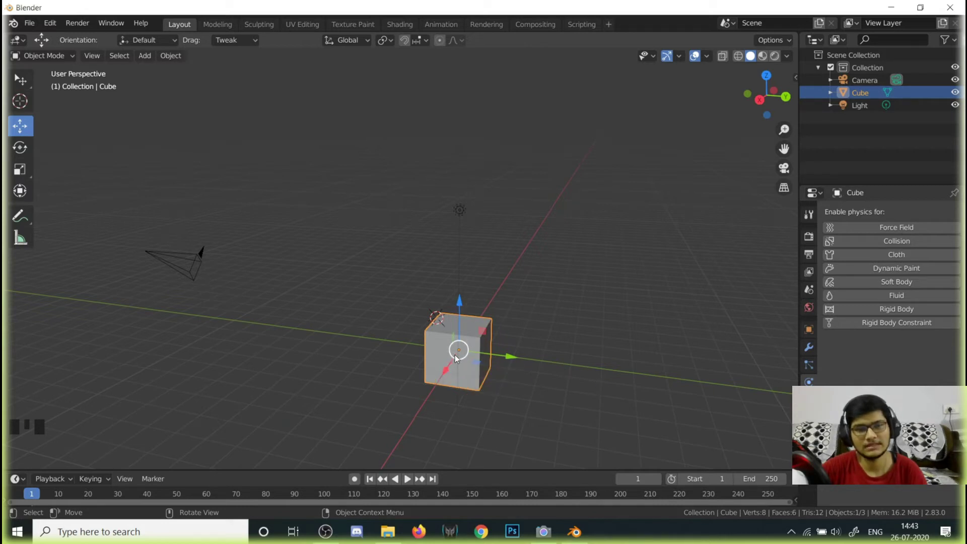
middle_drag(548, 340, 581, 340)
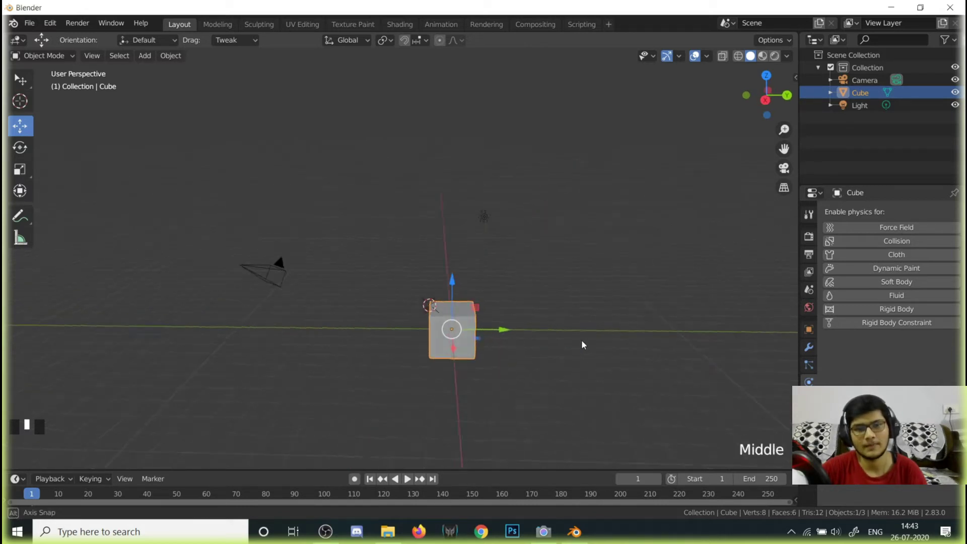
scroll(571, 338, up, 3)
Step: Move the cube up along the Z axis with the gizmo and bring it back down to the grid
drag(485, 325, 501, 222)
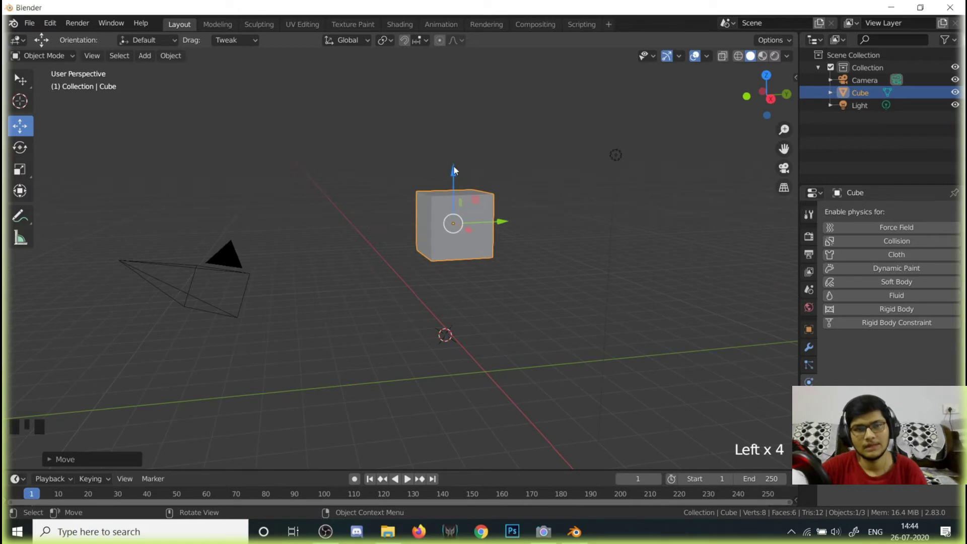
drag(464, 166, 537, 396)
scroll(521, 382, down, 2)
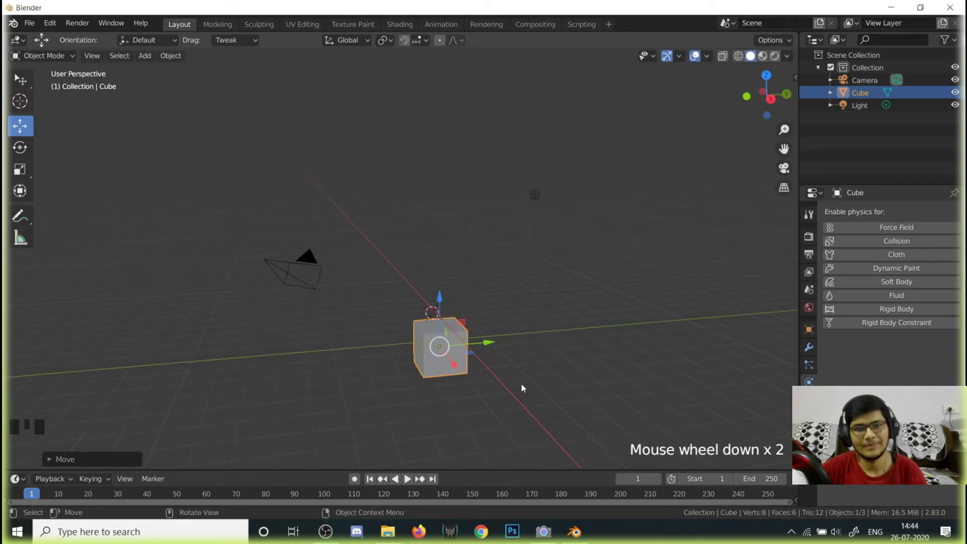
middle_drag(521, 383, 455, 391)
scroll(455, 388, up, 2)
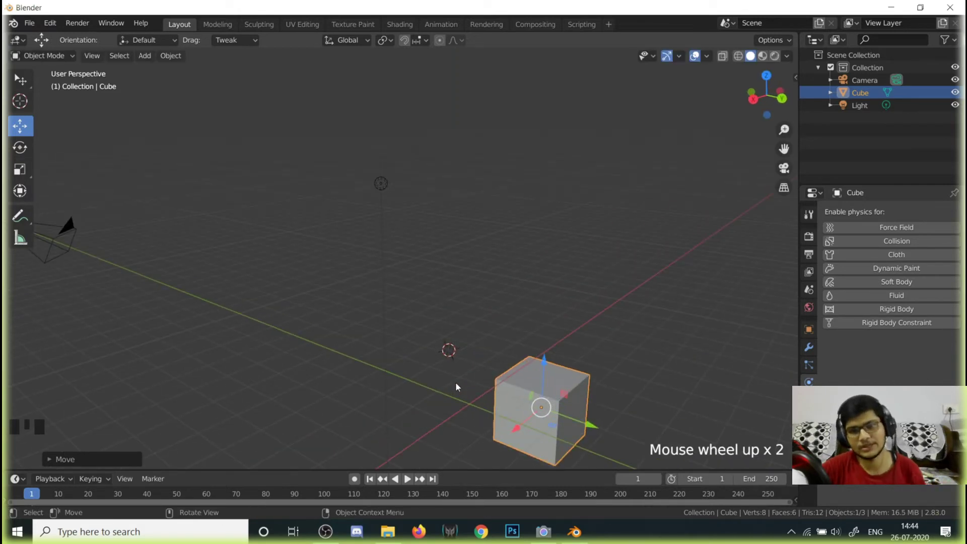
Step: Move the cube freely with the Grab command, without an axis constraint, and place it a short distance along the green axis line
scroll(458, 383, down, 2)
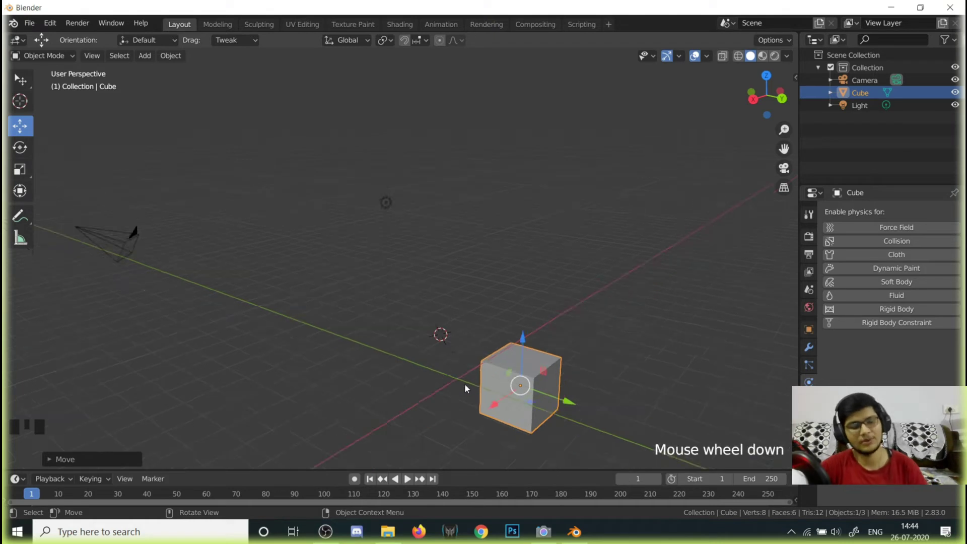
middle_drag(488, 382, 584, 385)
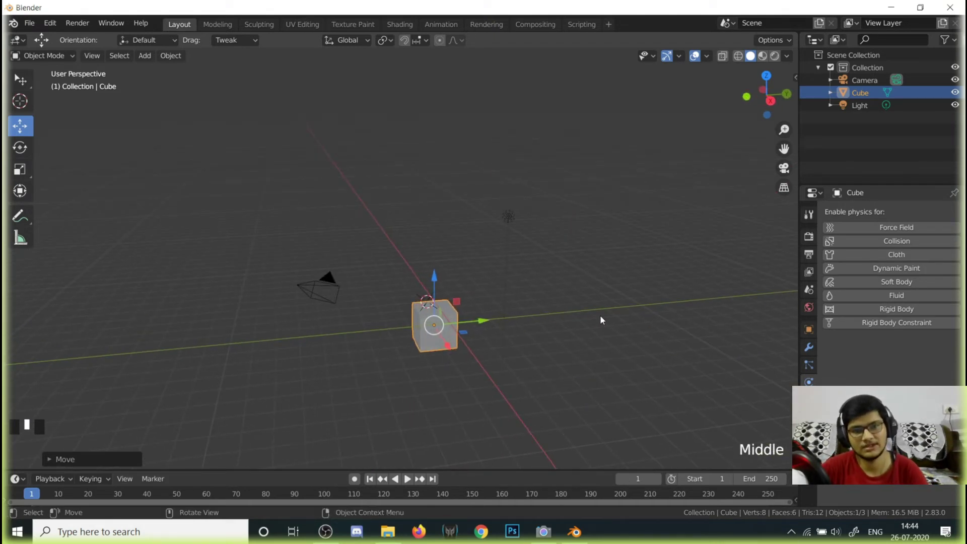
key(g)
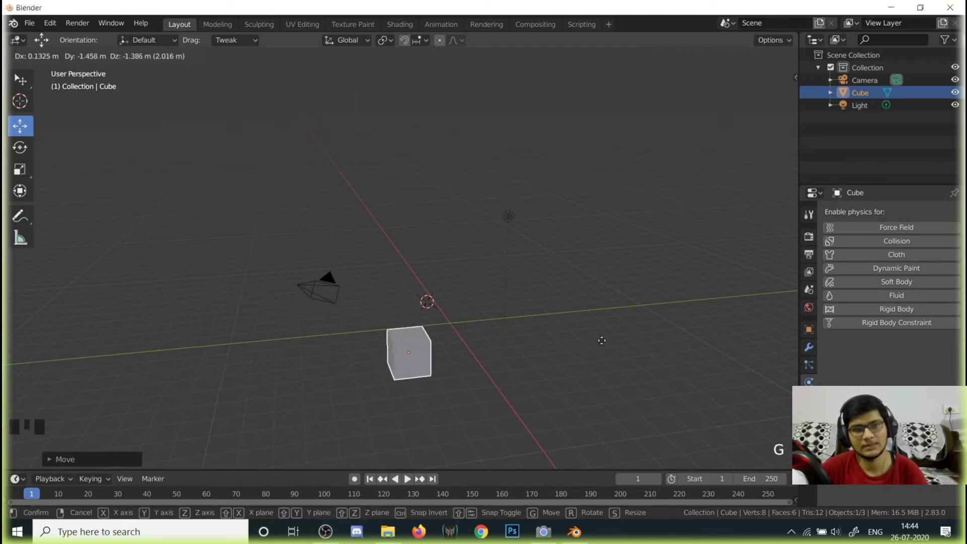
click(612, 321)
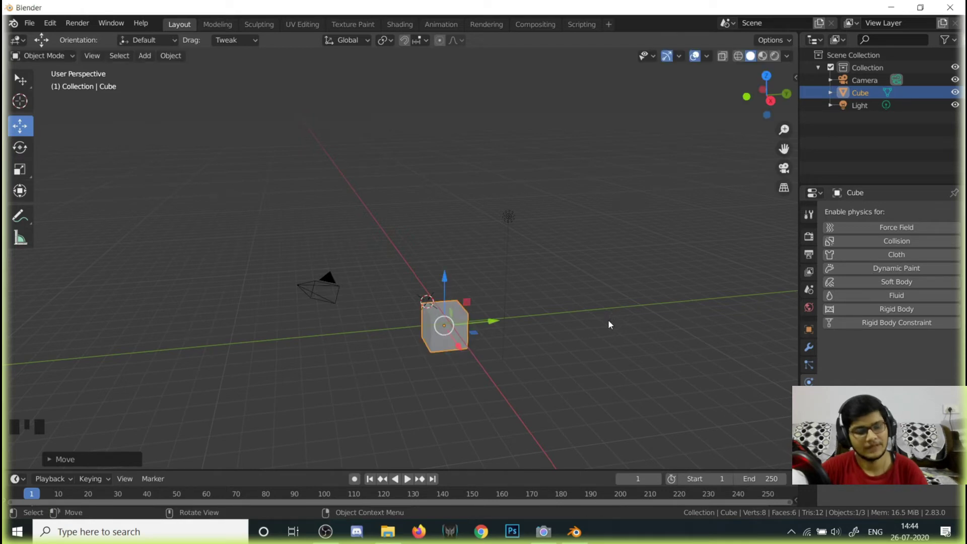
Step: Move the cube along the global Z axis with the Grab command and leave it raised well above the grid
key(g)
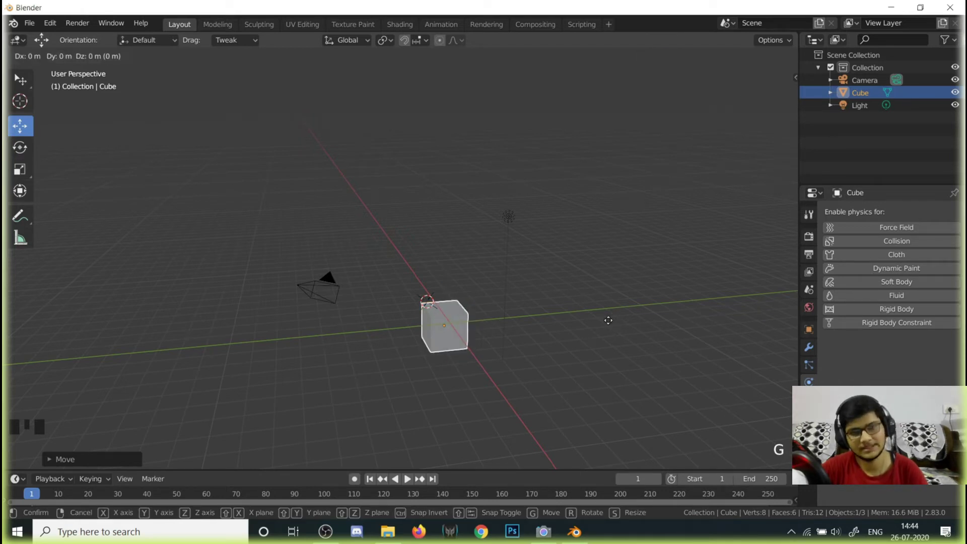
key(z)
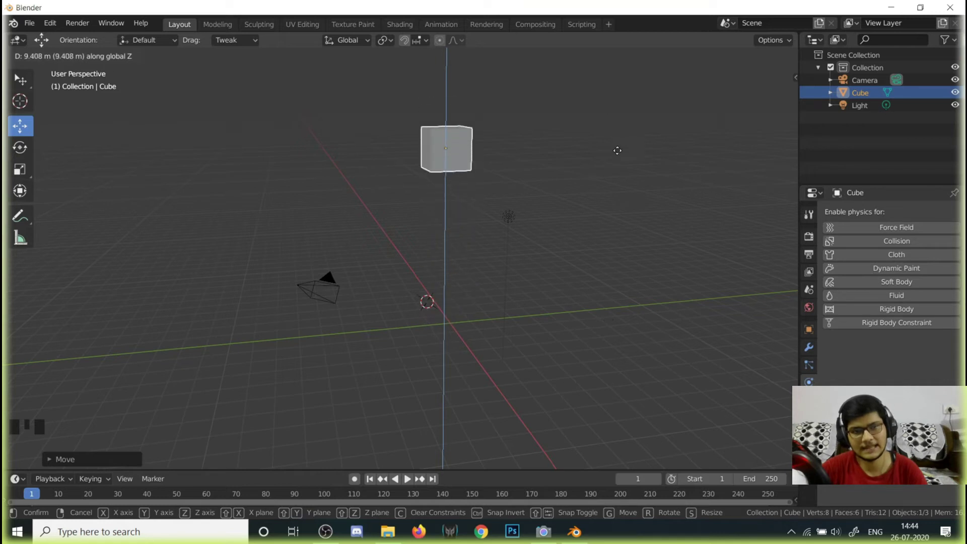
click(609, 317)
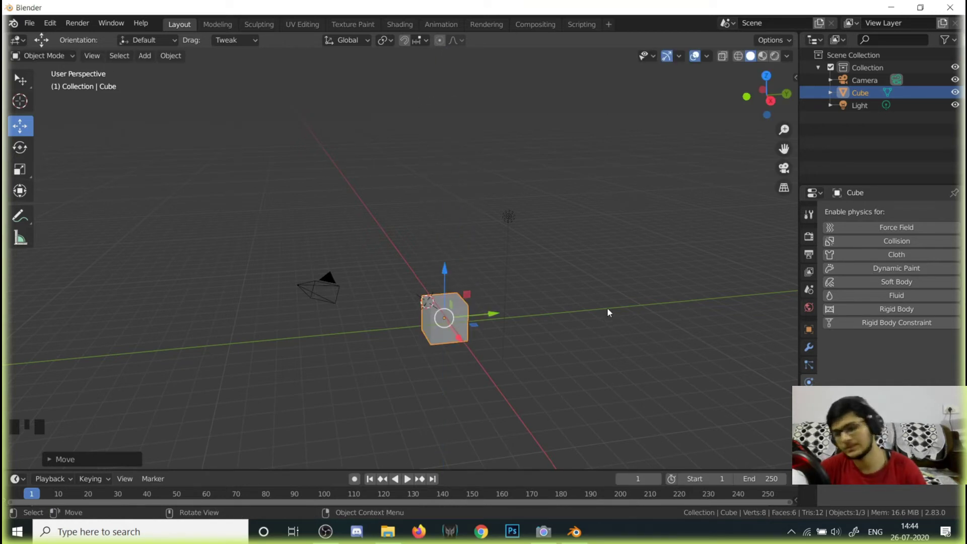
key(g)
key(z)
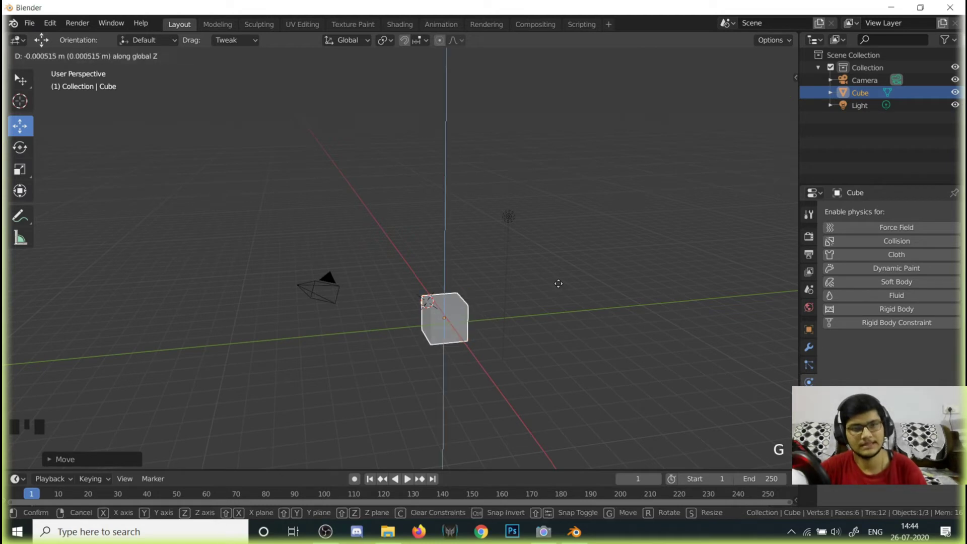
click(543, 147)
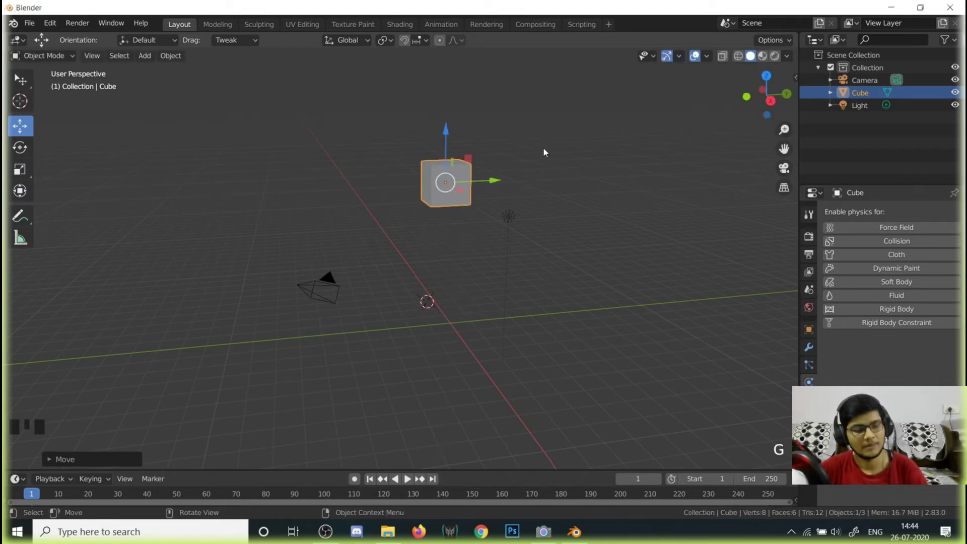
Step: Move the raised cube along the global Y axis and along the global X axis with the Grab command
key(g)
key(y)
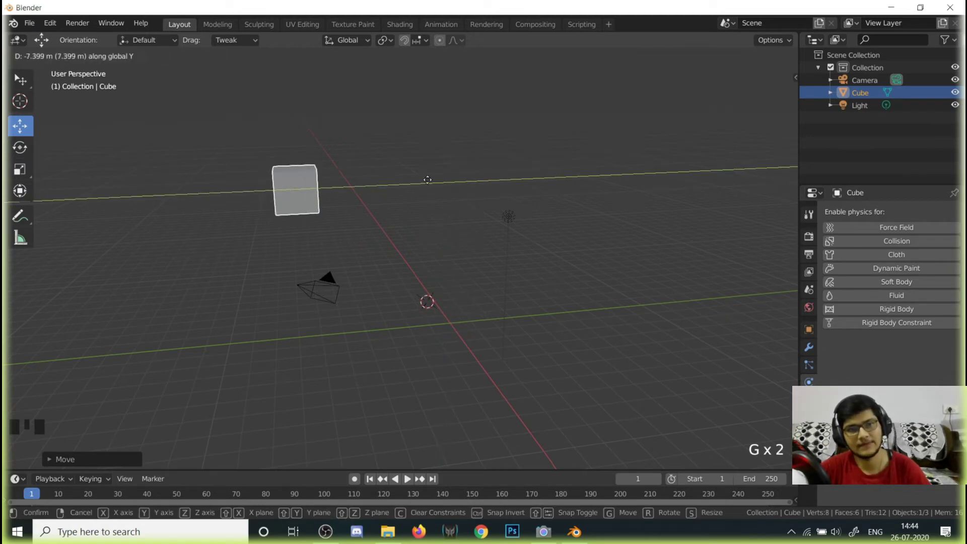
right_click(490, 184)
key(g)
key(x)
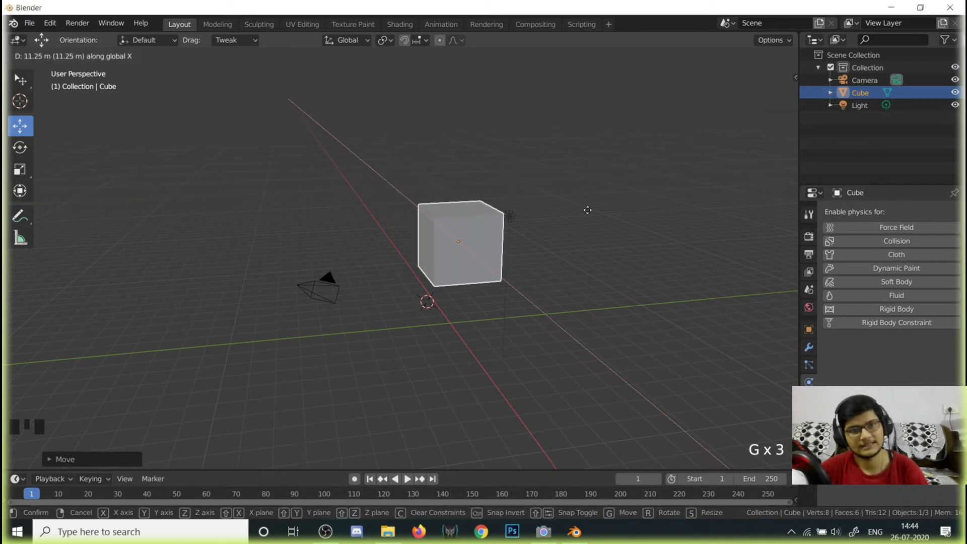
right_click(539, 177)
Step: Activate the Rotate tool and tilt the cube freely by trackball rotation with its gizmo
scroll(539, 178, down, 2)
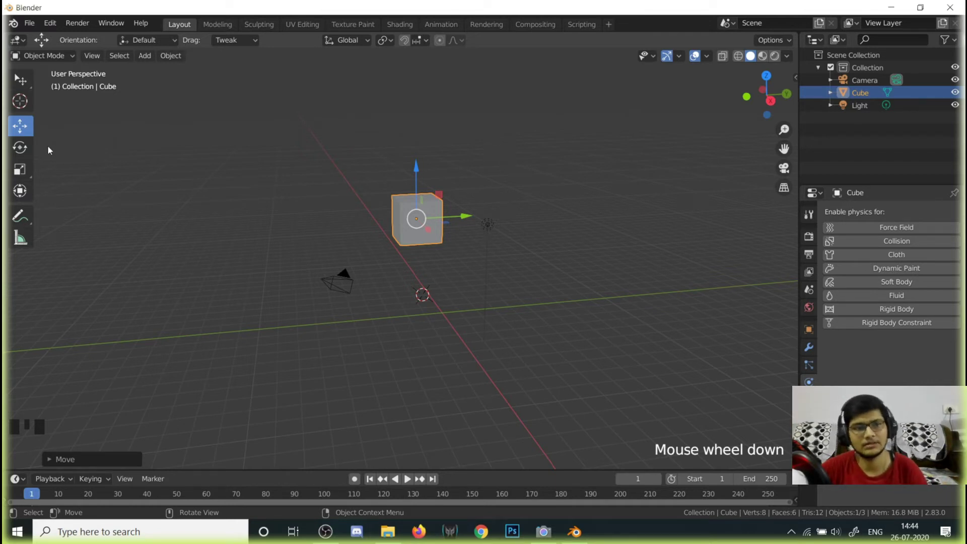
click(22, 150)
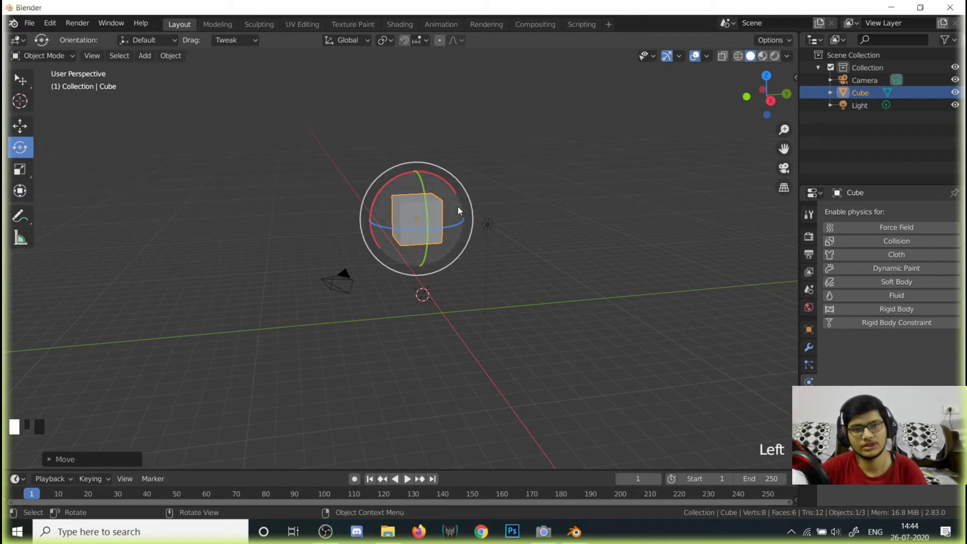
middle_drag(457, 205, 594, 198)
scroll(574, 162, up, 2)
drag(467, 145, 489, 210)
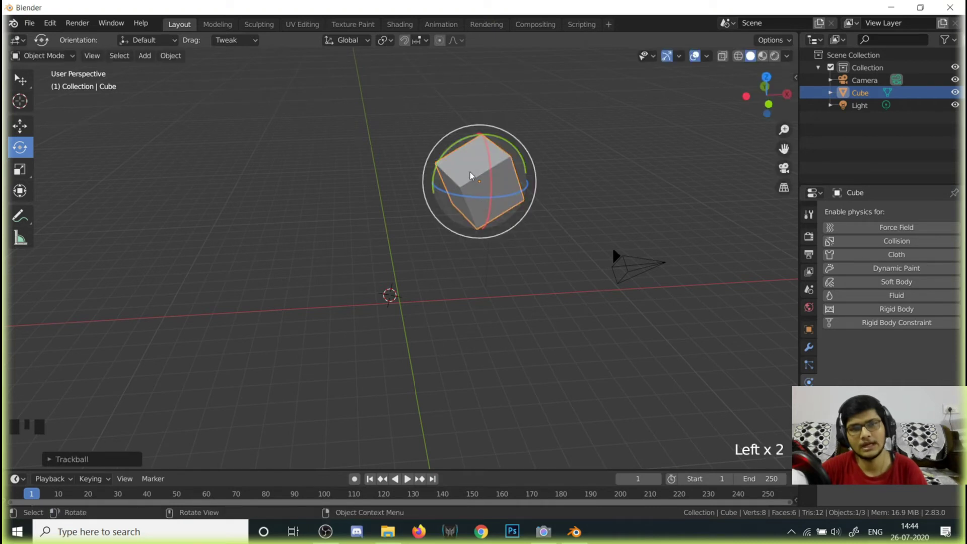
drag(470, 175, 592, 201)
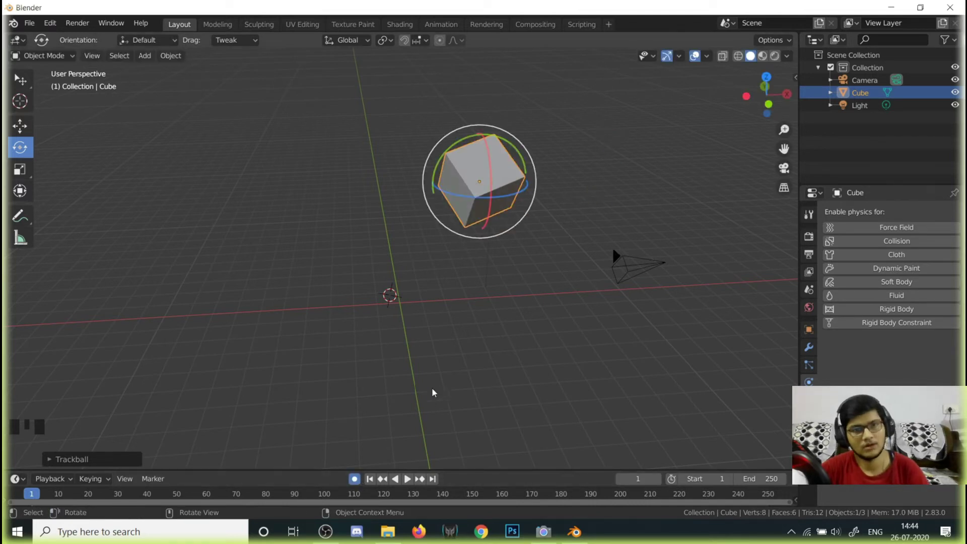
Step: Switch to the selection tool and rotate the cube with the Rotate command, constraining it to the global X axis and the global Y axis
click(20, 79)
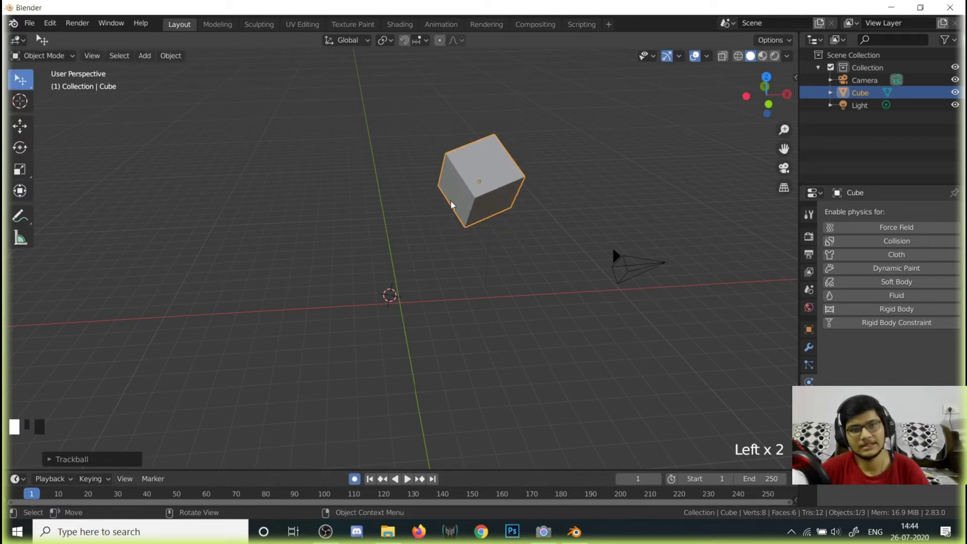
key(r)
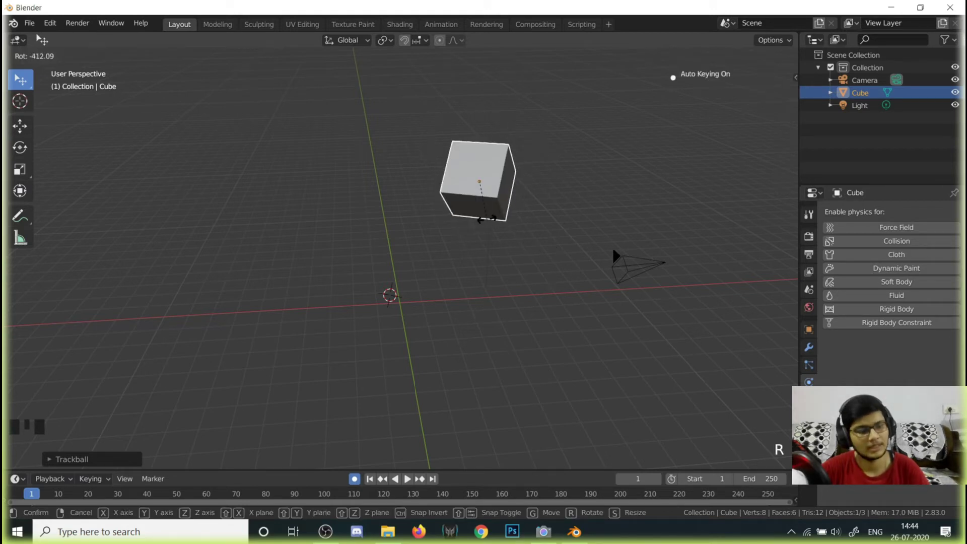
key(x)
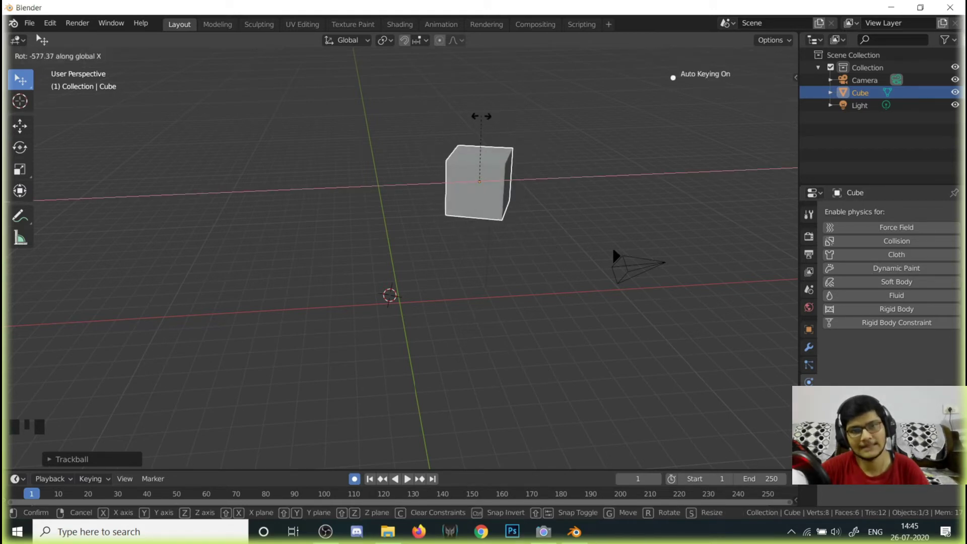
key(y)
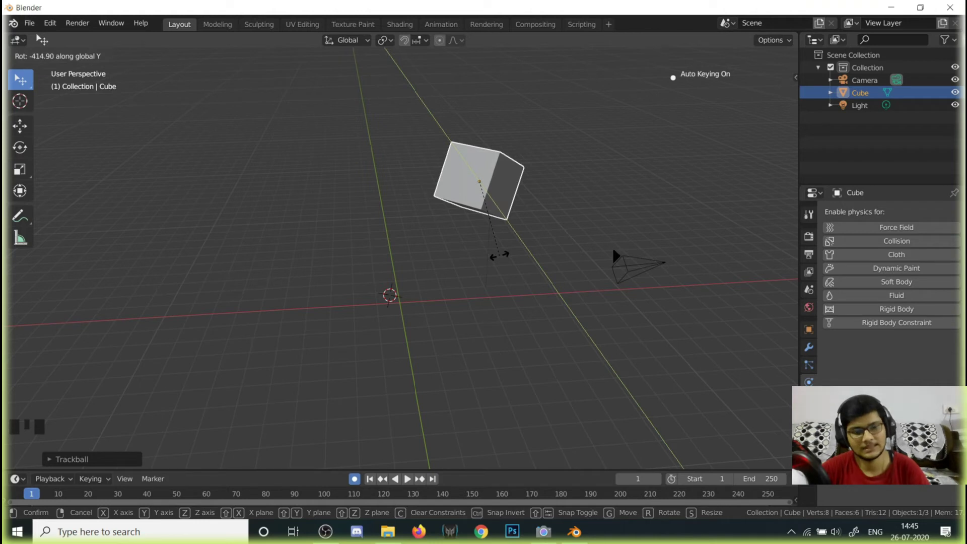
Step: Add a single loop cut across the middle of the stretched box in Edit Mode and deselect it
key(ctrl+r)
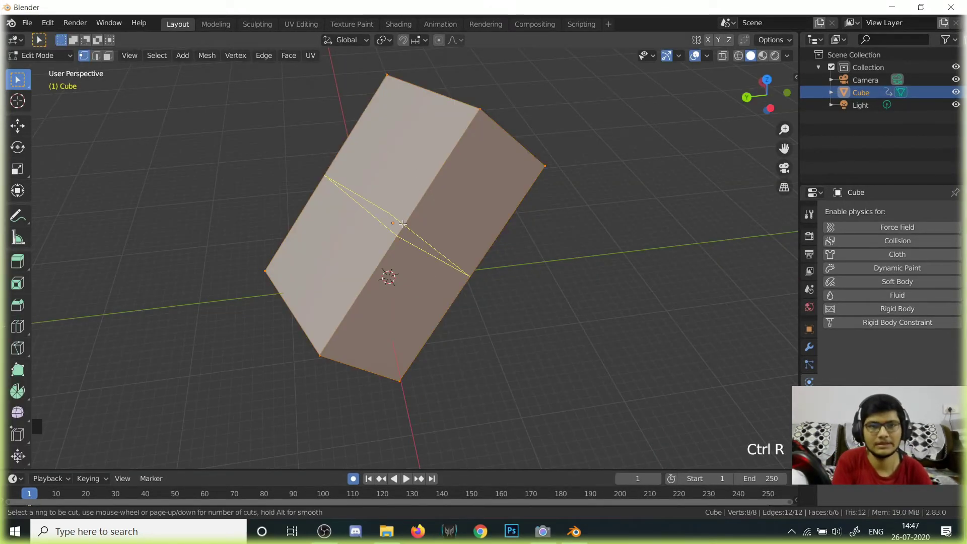
click(402, 223)
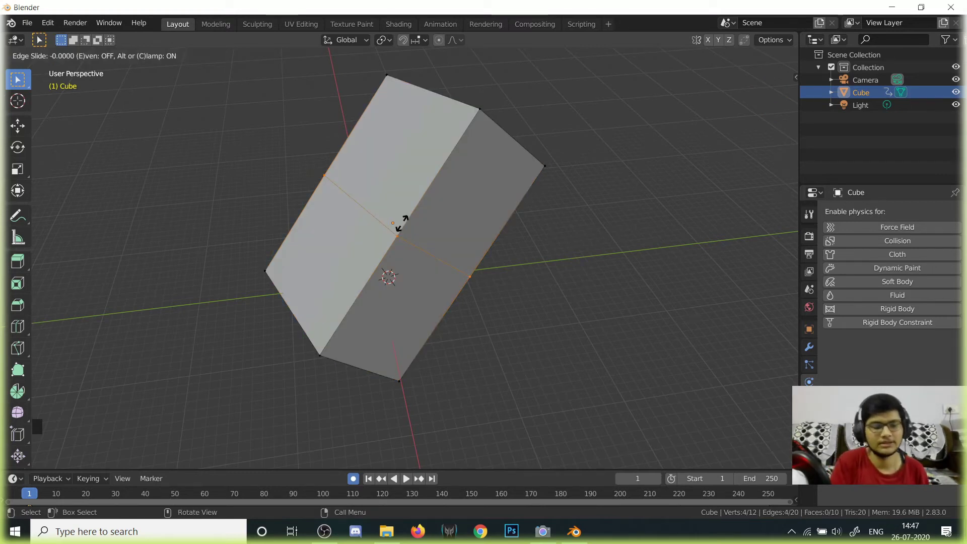
click(430, 240)
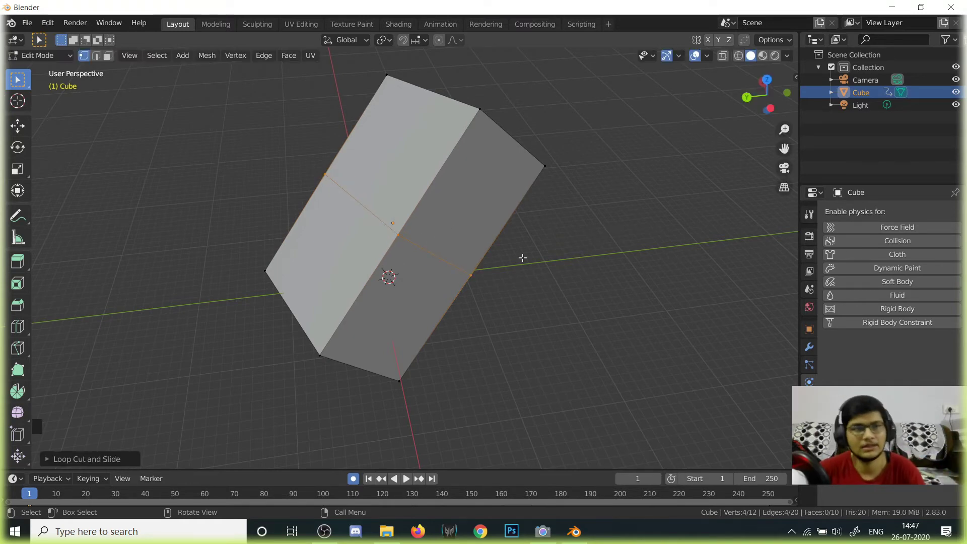
middle_drag(522, 257, 570, 261)
scroll(579, 241, up, 2)
click(570, 261)
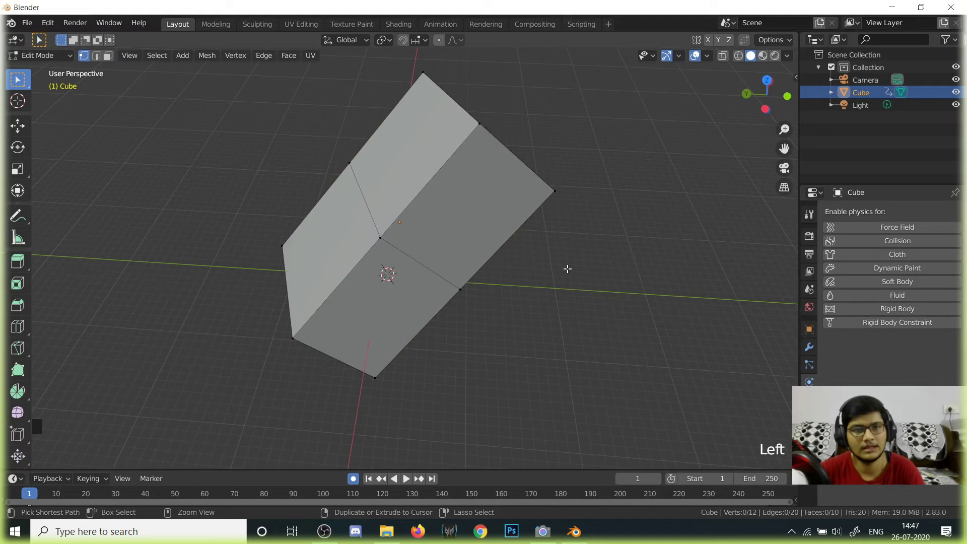
Step: Add 11 evenly spaced loop cuts to the upper half of the box without sliding them, and clear the selection
key(ctrl+r)
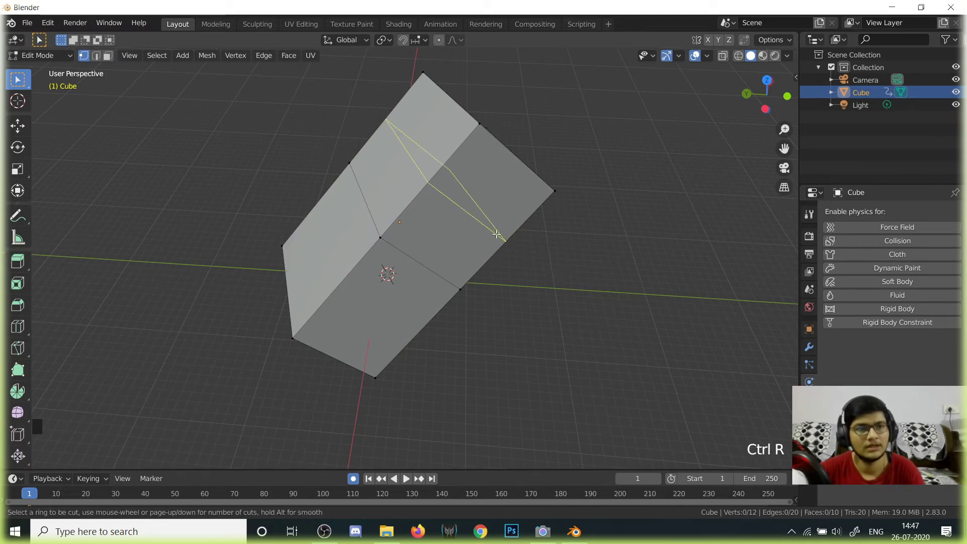
scroll(435, 166, up, 5)
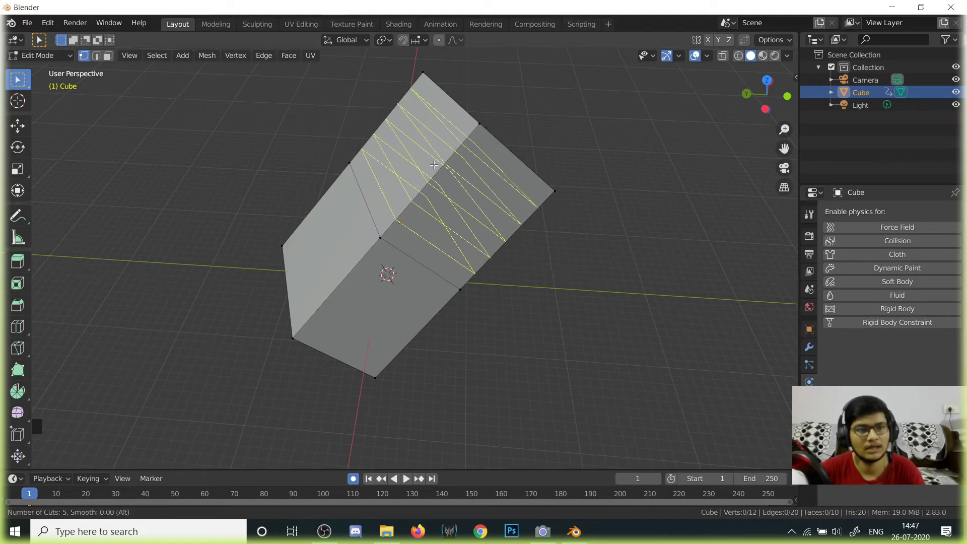
scroll(435, 165, up, 1)
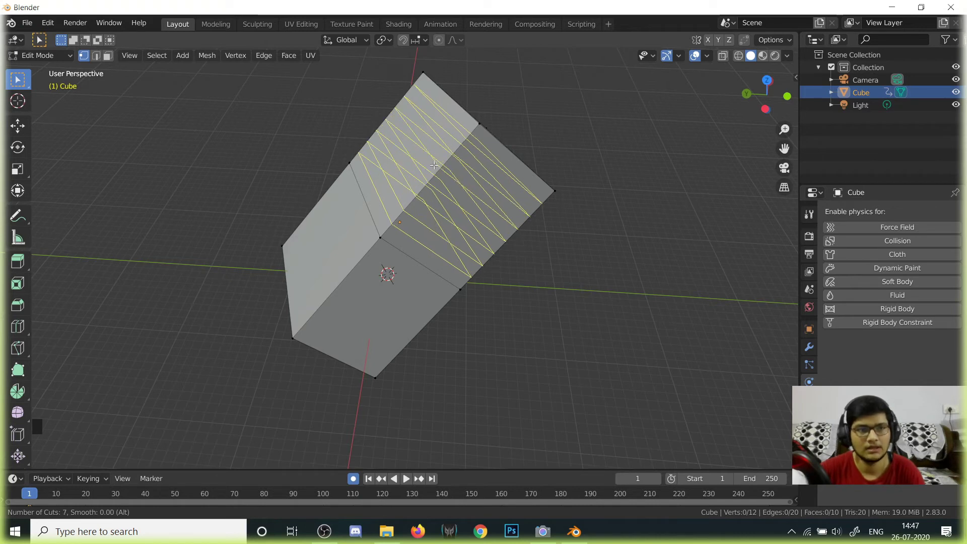
scroll(434, 166, down, 3)
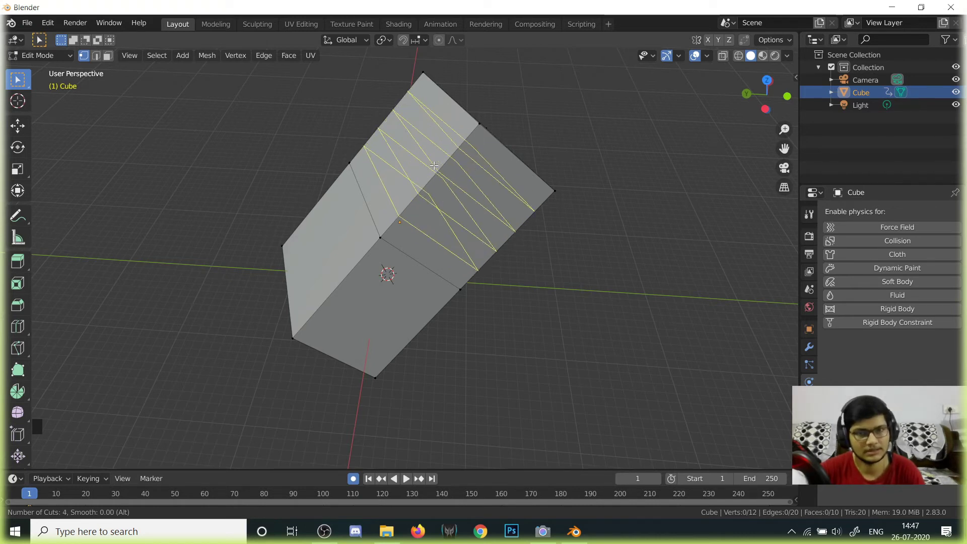
scroll(434, 166, up, 1)
scroll(435, 165, up, 1)
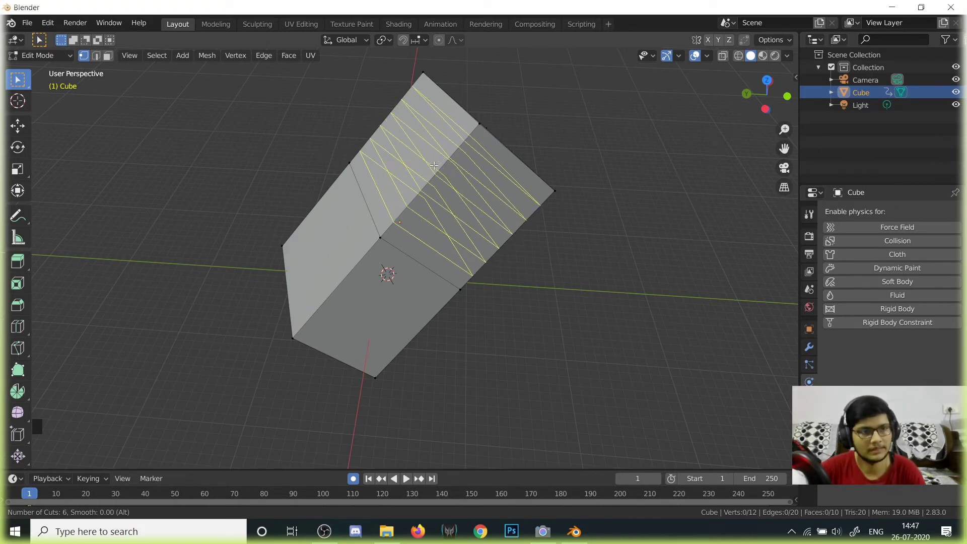
scroll(434, 165, up, 20)
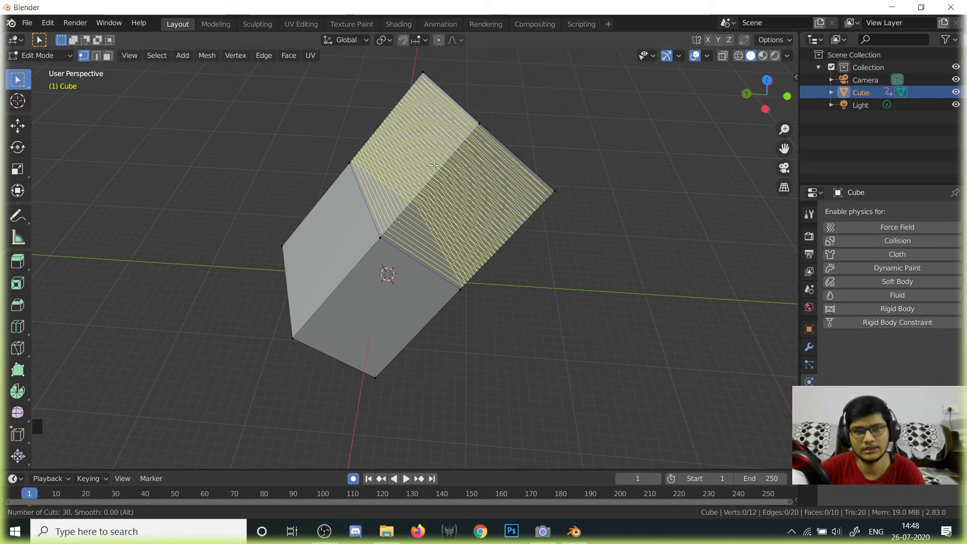
scroll(434, 165, down, 18)
click(434, 166)
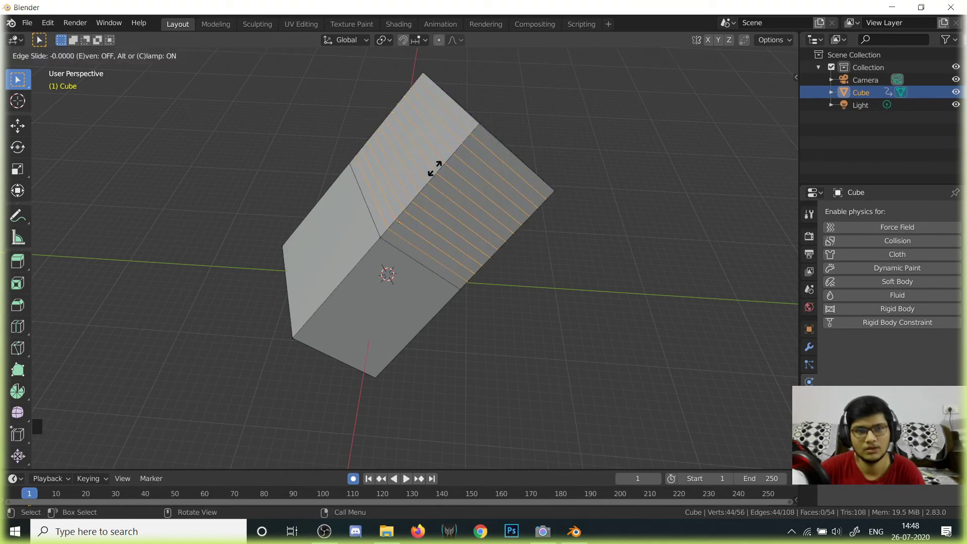
right_click(434, 166)
middle_drag(504, 264, 557, 274)
click(556, 274)
scroll(542, 270, up, 2)
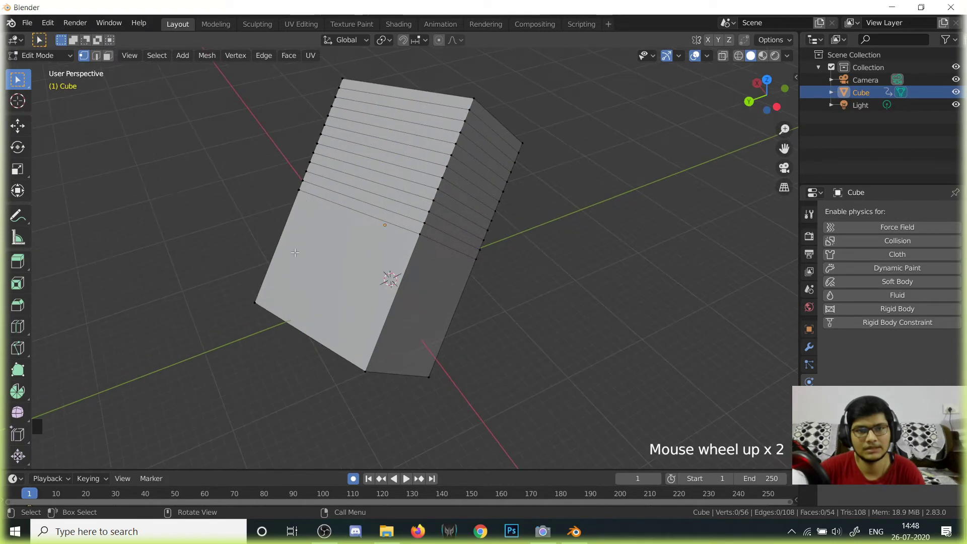
Step: Select the entire mesh, subdivide it with the number of cuts set to 20, and clear the selection
right_click(320, 289)
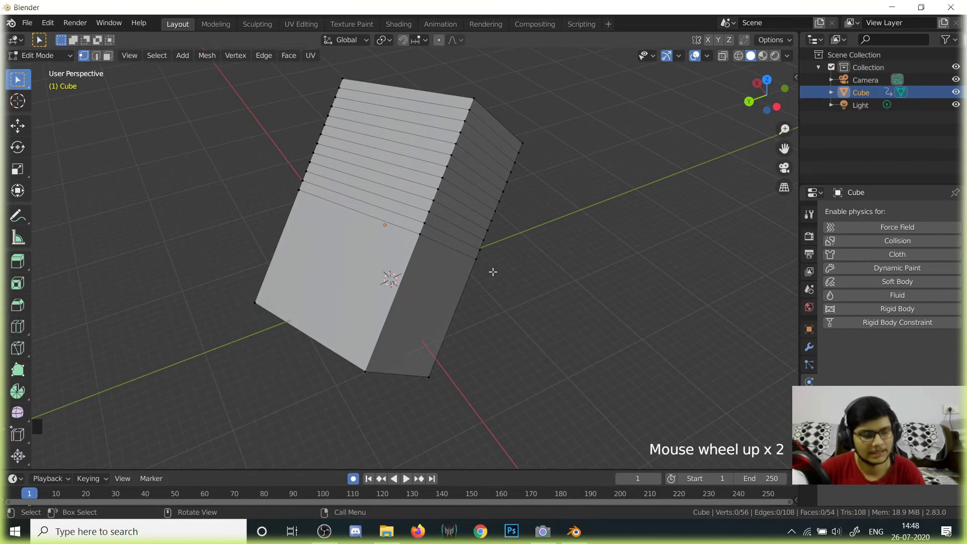
key(a)
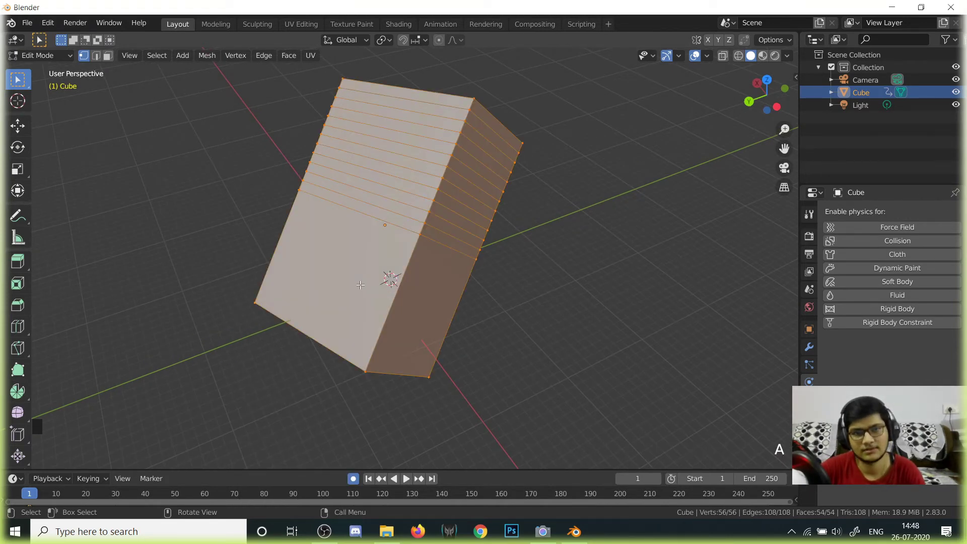
right_click(361, 283)
click(373, 213)
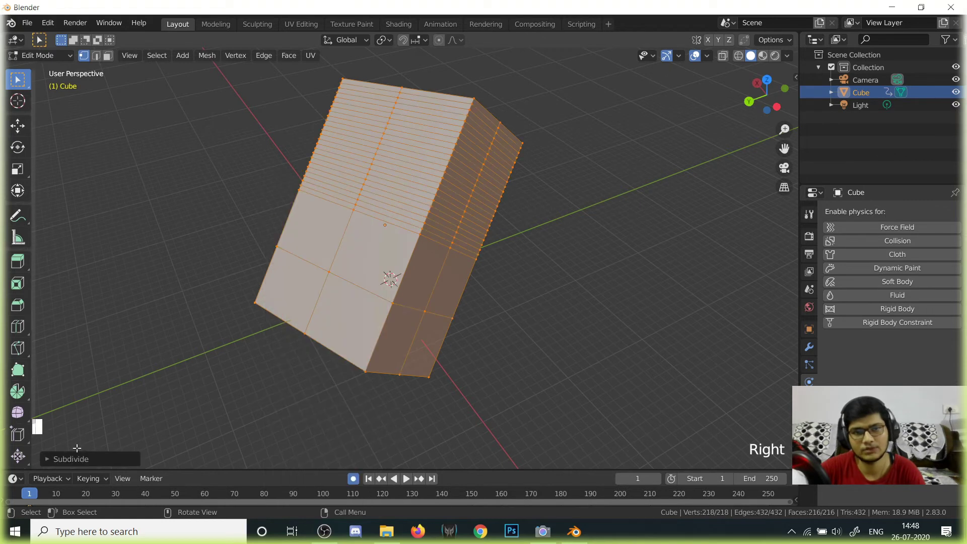
click(48, 458)
click(172, 374)
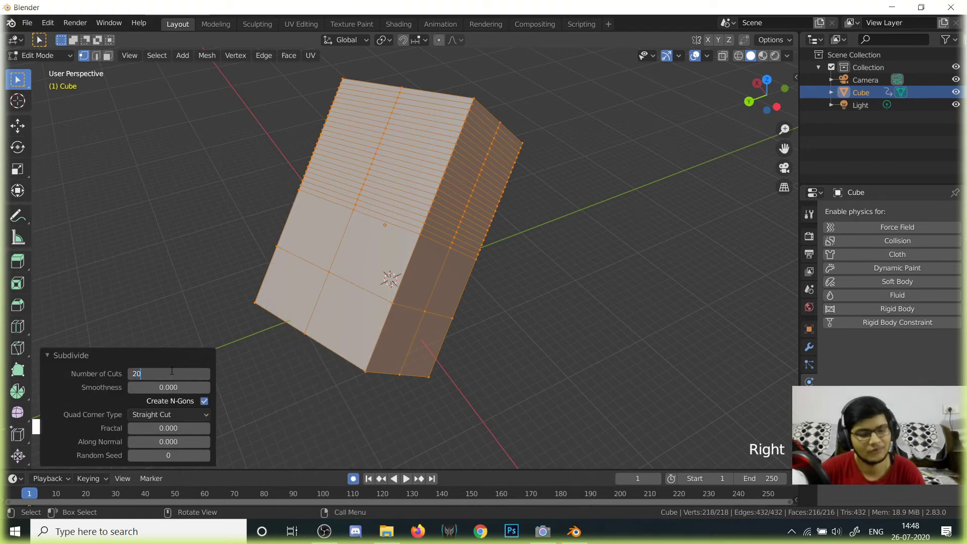
click(183, 166)
click(183, 166)
Step: Examine the subdivided box from several sides, comparing the grid on the undivided half with the stripes on the loop-cut half
scroll(183, 194, down, 3)
middle_drag(184, 195, 282, 211)
scroll(467, 172, up, 4)
scroll(353, 214, up, 2)
scroll(376, 218, down, 1)
scroll(177, 203, down, 3)
middle_drag(177, 203, 604, 222)
scroll(356, 217, up, 4)
scroll(392, 223, up, 2)
scroll(647, 214, up, 1)
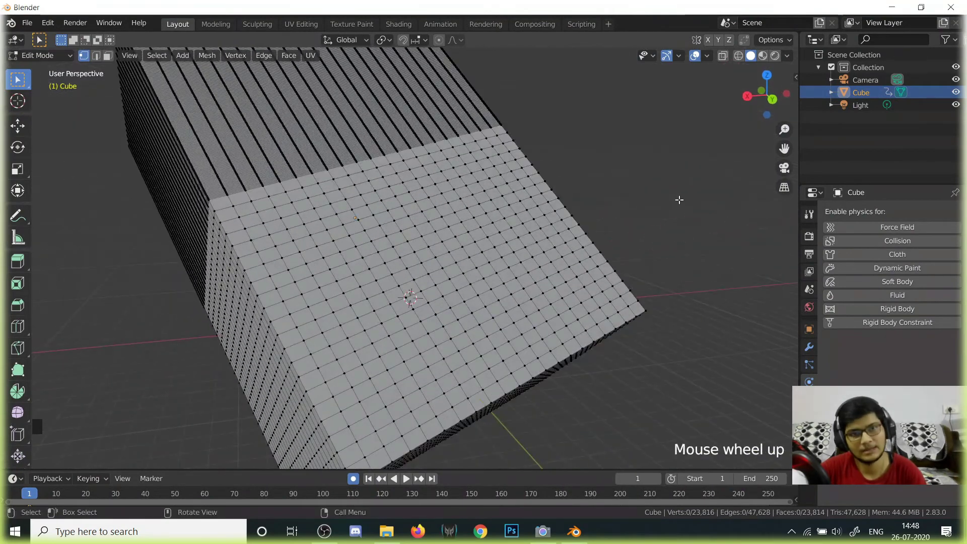
Step: Undo the 20-cut subdivision together with all the earlier loop cuts on the box
key(ctrl+z)
key(ctrl+z)
key(ctrl+z)
key(ctrl+z)
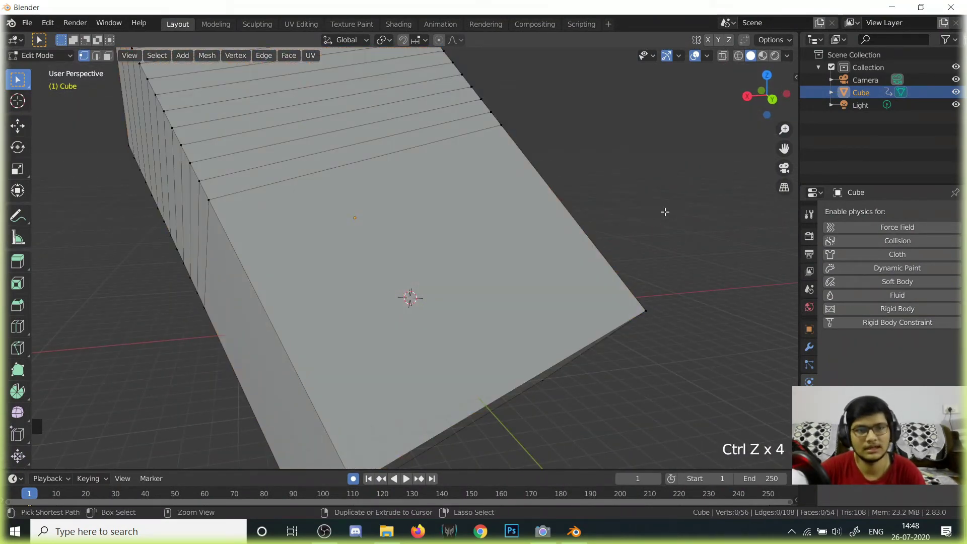
key(ctrl+z)
key(ctrl+z)
key(ctrl+z)
key(ctrl+z)
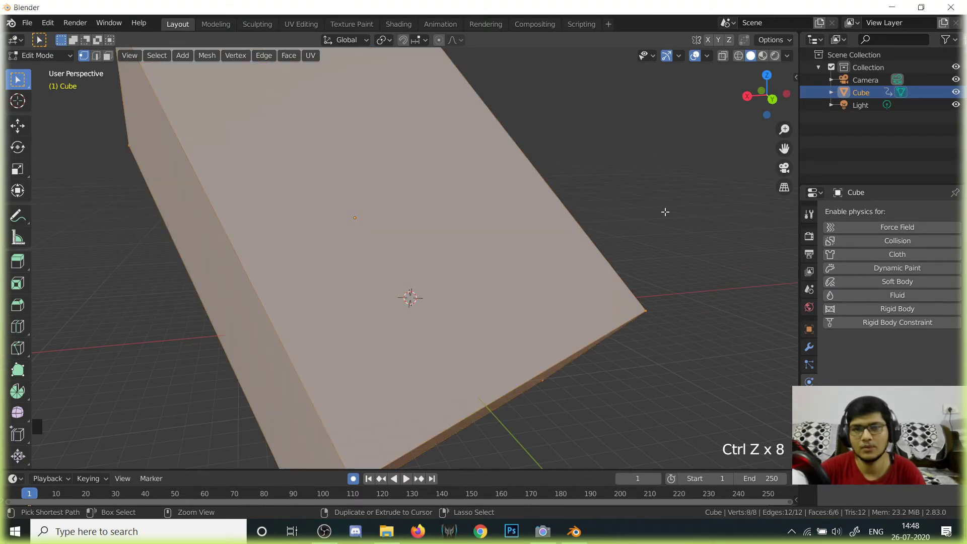
Step: Clear the selection and pick several corner vertices of the box one after another in vertex select mode
scroll(665, 212, down, 3)
middle_drag(726, 214, 542, 252)
scroll(602, 262, up, 3)
middle_drag(603, 261, 628, 277)
scroll(628, 270, down, 3)
scroll(602, 287, up, 3)
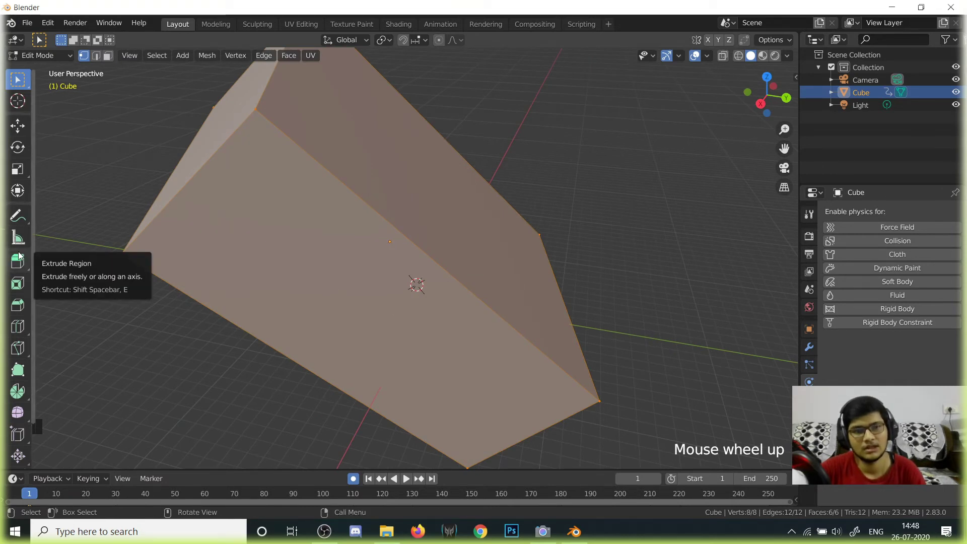
click(480, 188)
scroll(378, 165, down, 1)
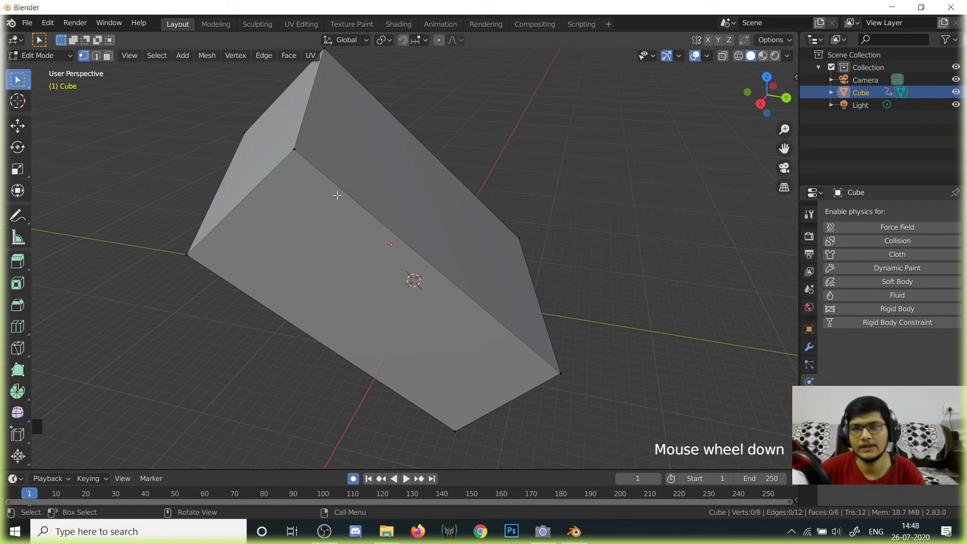
click(490, 328)
click(547, 333)
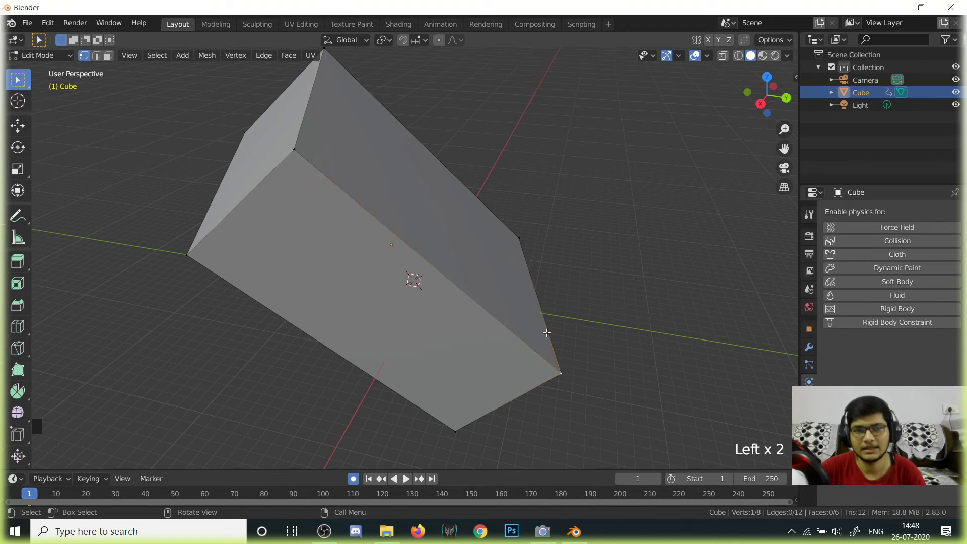
click(521, 241)
click(326, 51)
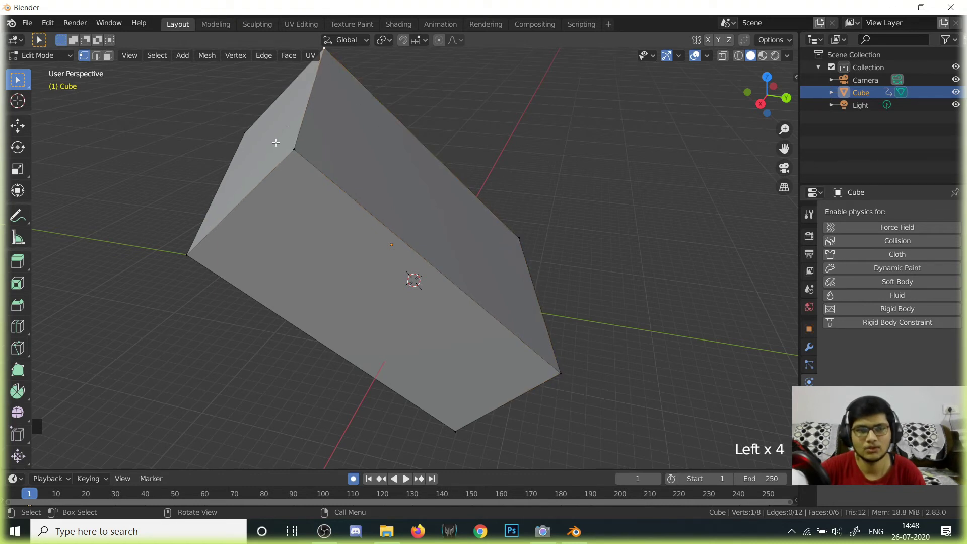
click(194, 258)
click(188, 255)
click(236, 212)
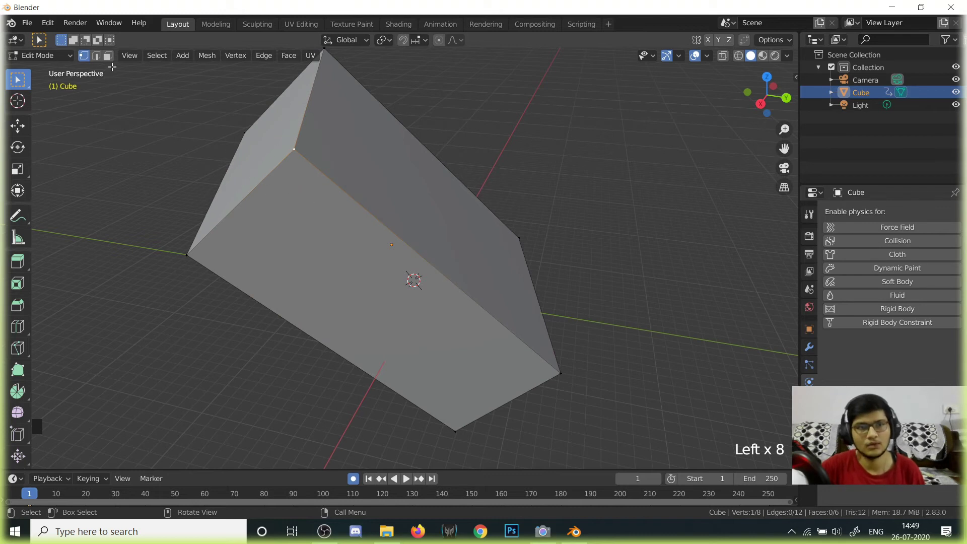
Step: Change to edge select mode and pick a long edge and a short edge of the box in turn
click(95, 56)
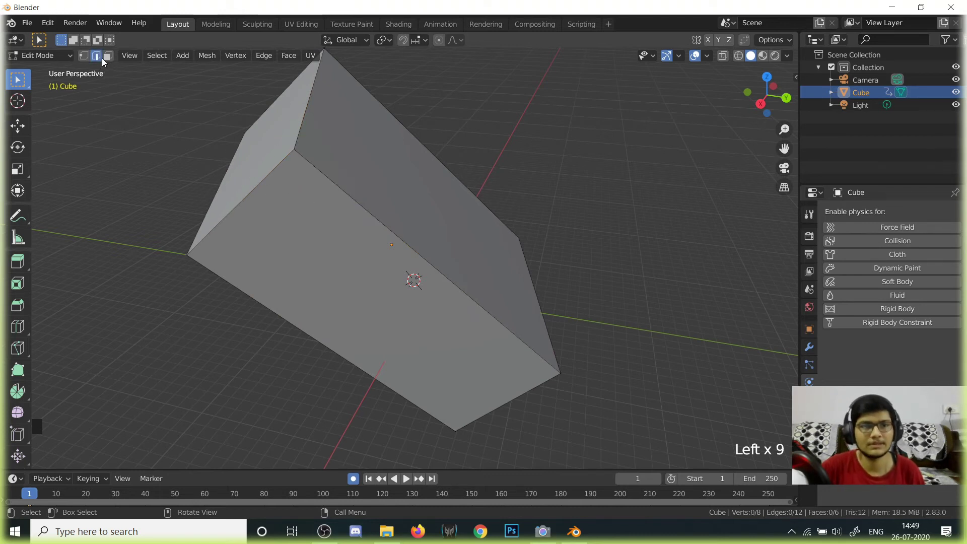
click(375, 217)
click(255, 190)
click(367, 213)
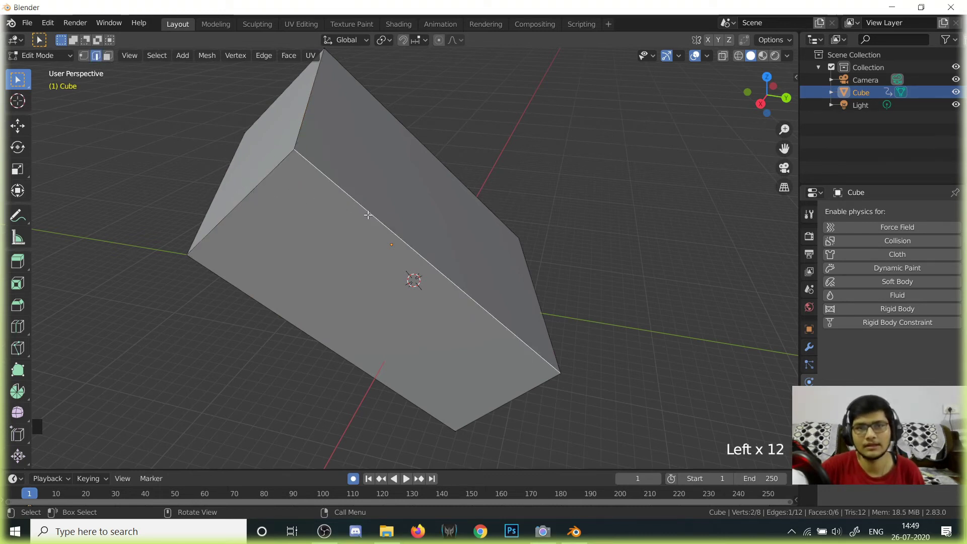
click(290, 183)
scroll(571, 235, down, 2)
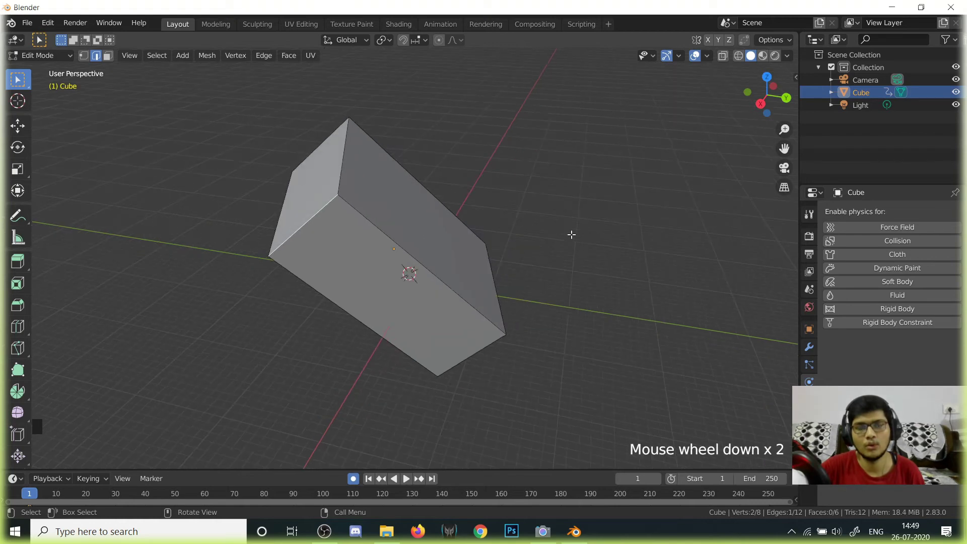
scroll(572, 234, up, 3)
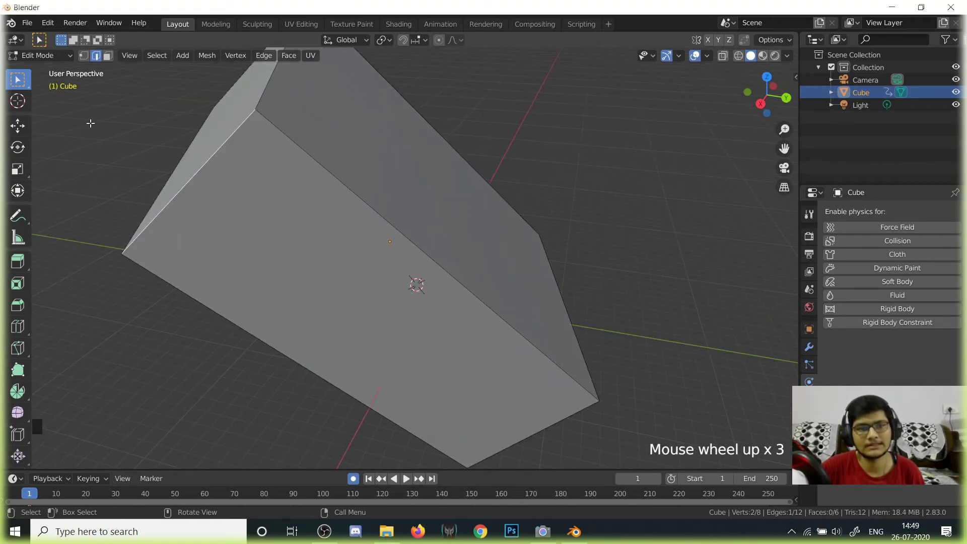
Step: Select both end vertices of the short edge in vertex select mode, show them as an edge in edge select mode, and deselect
click(85, 56)
click(443, 181)
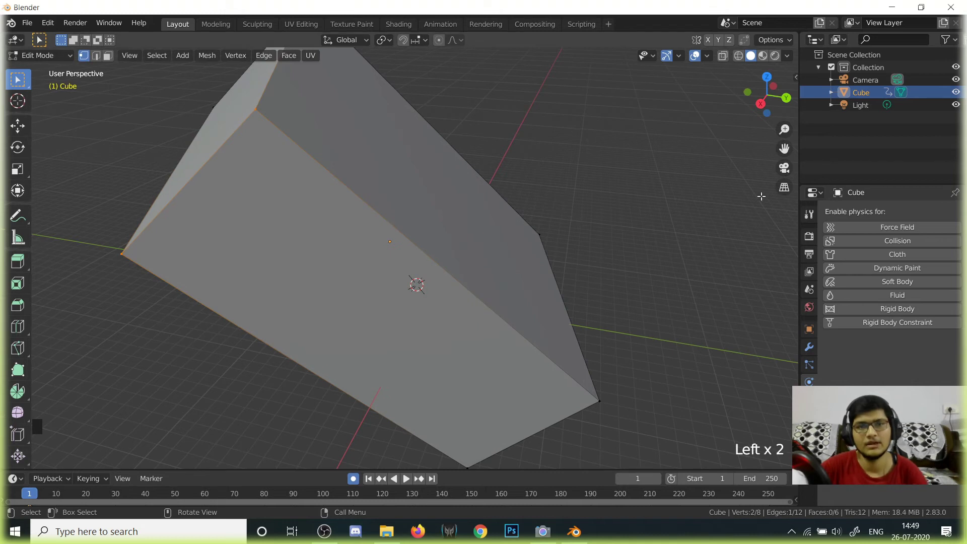
click(416, 173)
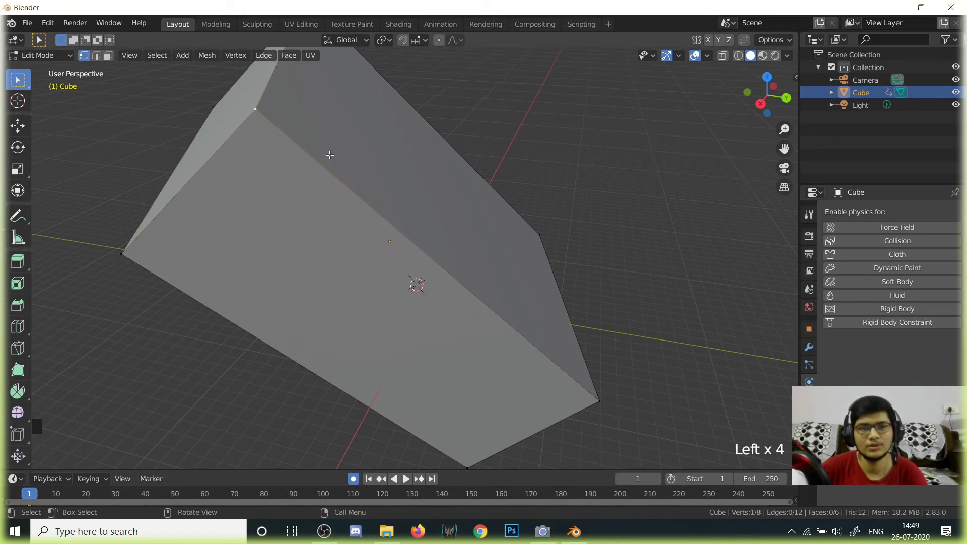
shift+click(130, 250)
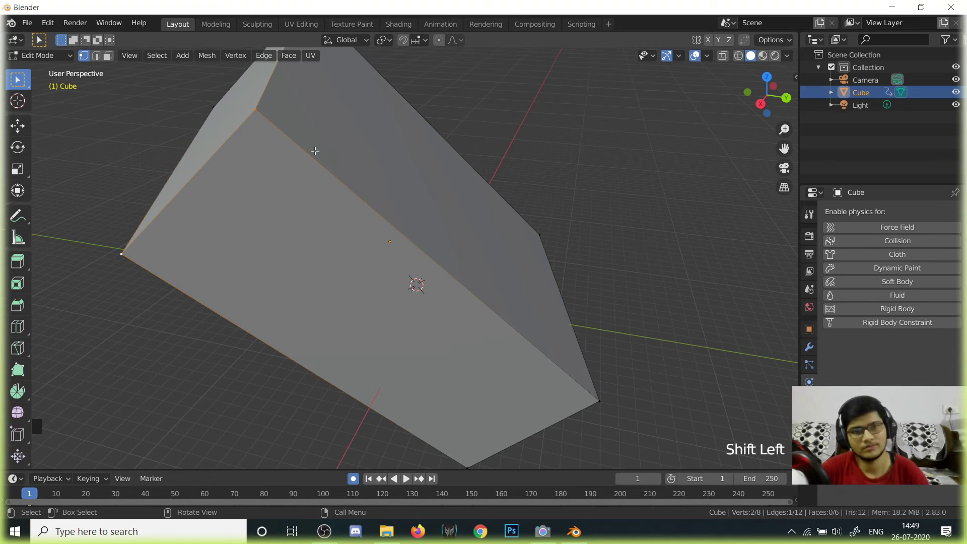
click(96, 56)
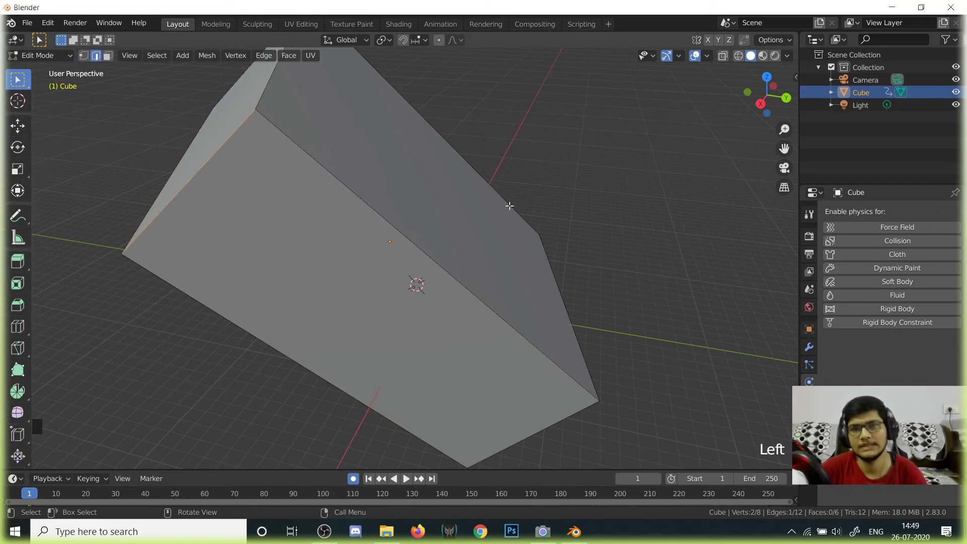
click(606, 136)
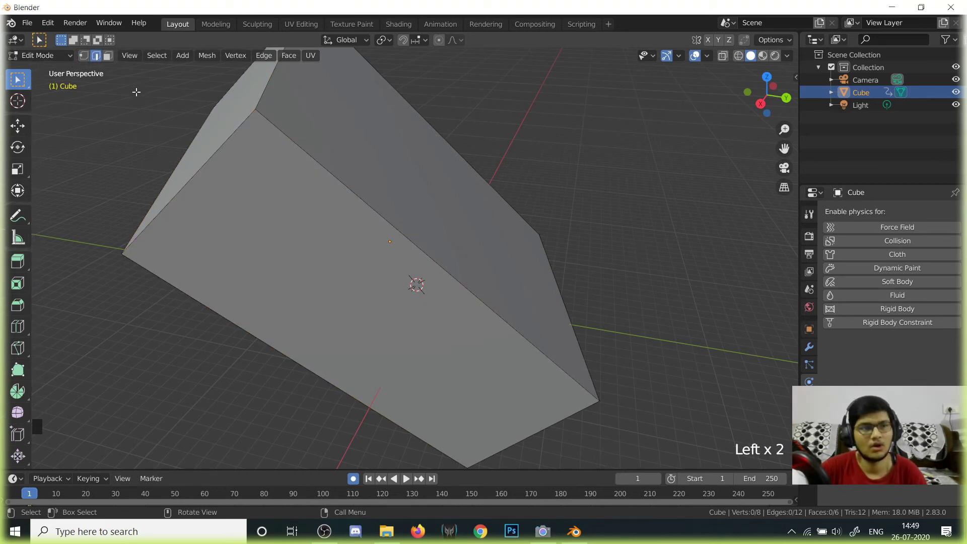
Step: Add all four bordering edges of the large side face to the selection in edge select mode, and clear it
shift+click(360, 200)
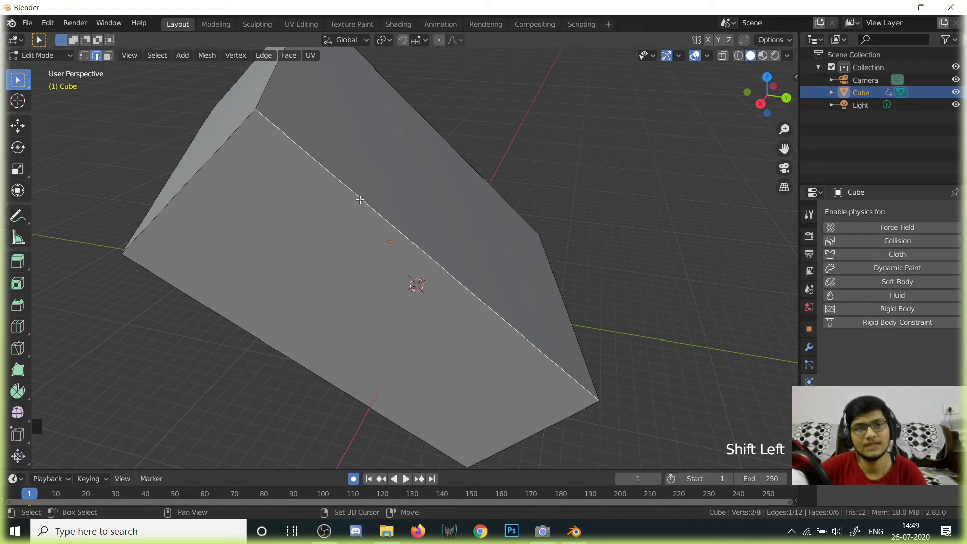
middle_drag(375, 202, 309, 172)
scroll(352, 221, down, 2)
shift+click(308, 171)
shift+click(412, 148)
shift+click(498, 339)
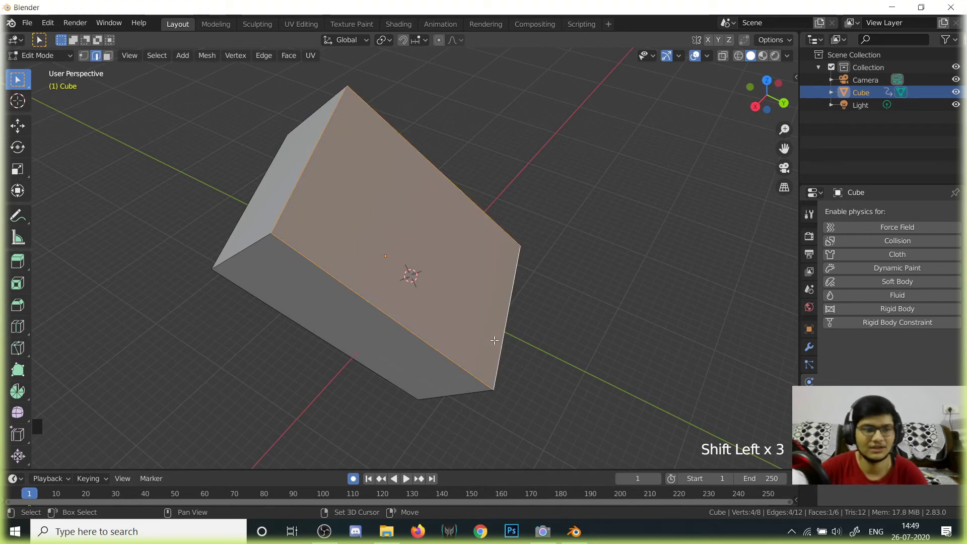
click(547, 206)
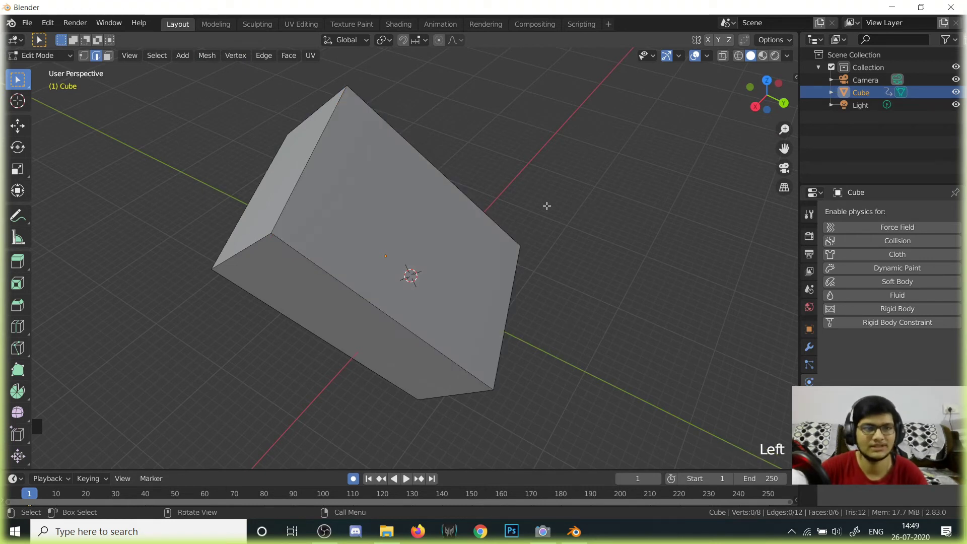
Step: Change to face select mode and select the large side face of the box
click(109, 55)
click(448, 264)
middle_drag(447, 264, 544, 302)
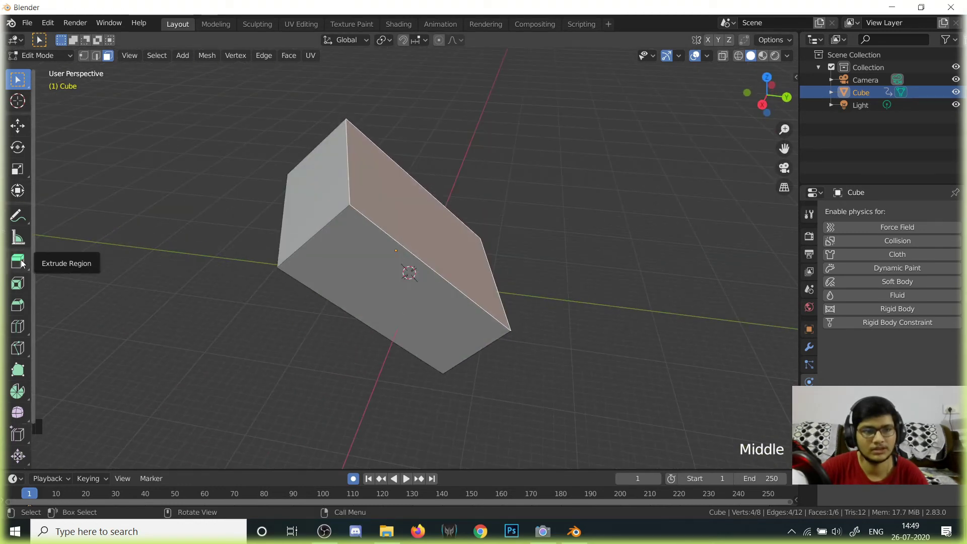
Step: Try extruding the selected side face with the Extrude Region tool's gizmo and undo the extrusion
click(21, 263)
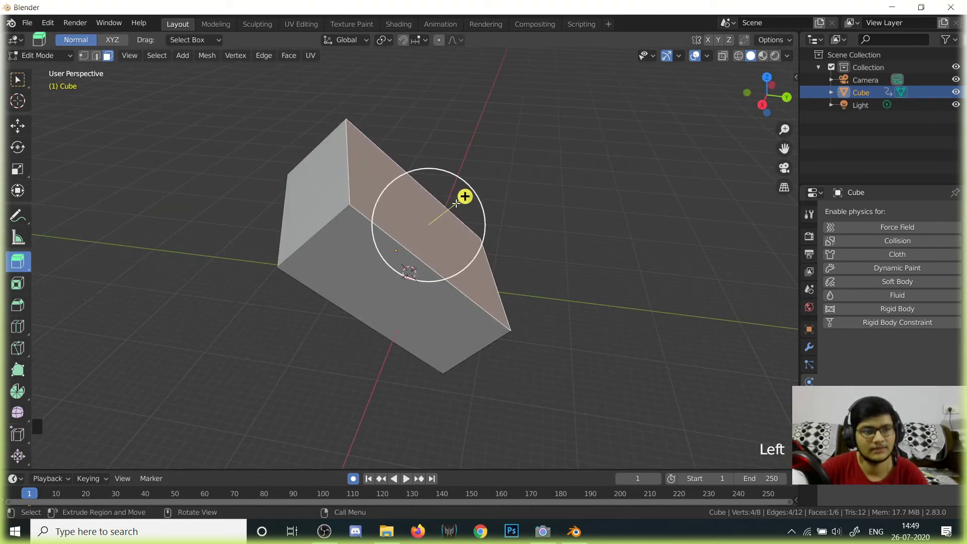
drag(462, 194, 486, 223)
click(568, 272)
scroll(568, 271, up, 1)
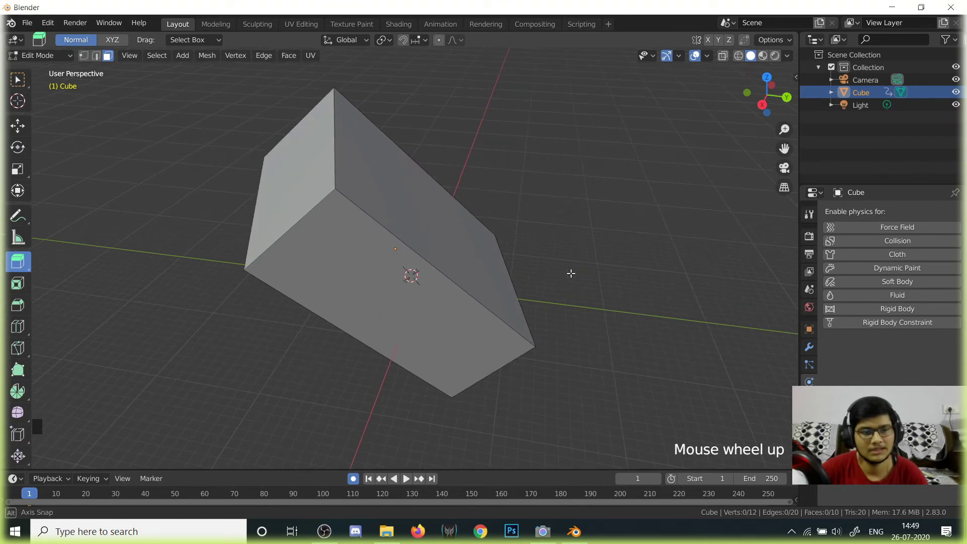
middle_drag(568, 271, 539, 279)
key(ctrl+z)
key(ctrl+z)
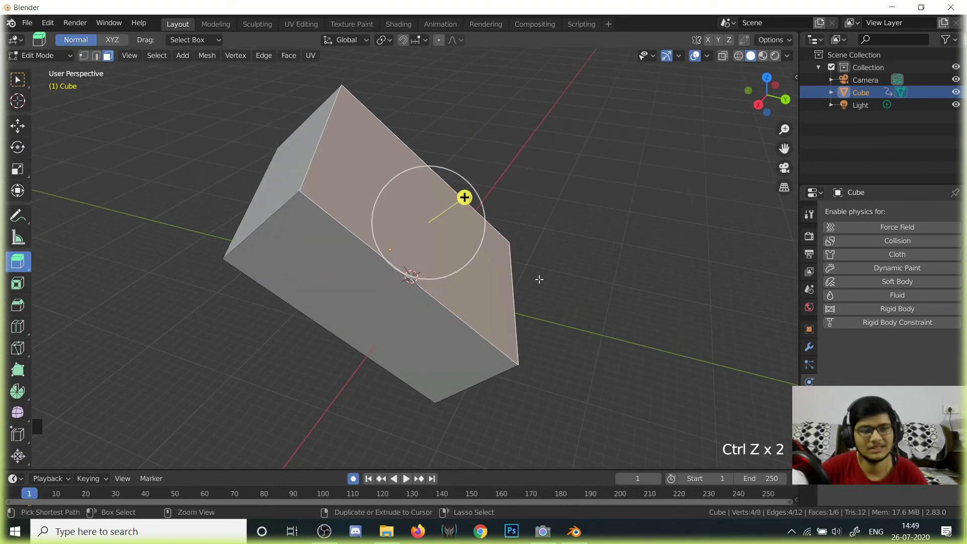
Step: Reselect the large side face and return to the selection tool
click(634, 254)
click(388, 162)
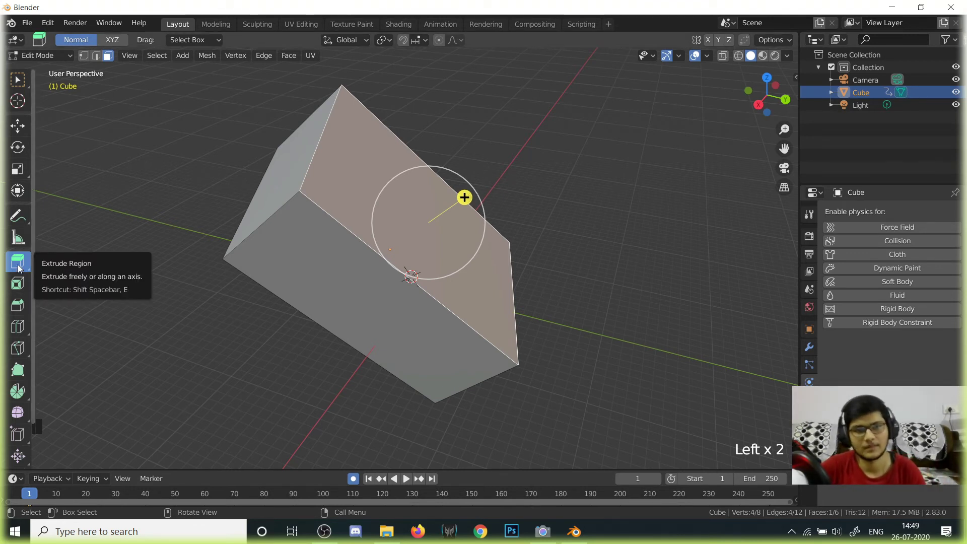
click(18, 79)
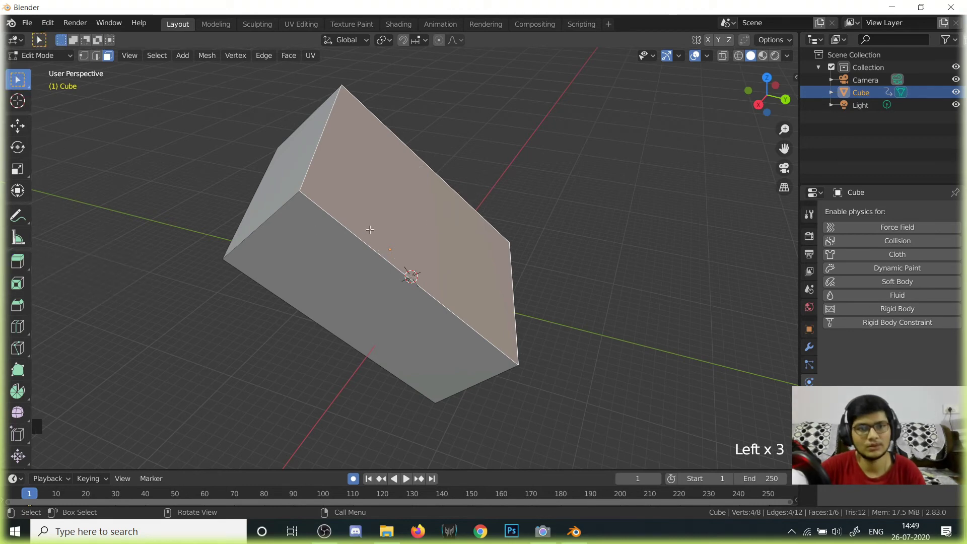
Step: Extrude the selected side face about 0.24 m along its normal with the Extrude command, and undo it
scroll(613, 231, down, 1)
mouse_move(613, 231)
middle_down()
mouse_move(662, 230)
mouse_move(613, 214)
middle_up()
scroll(669, 230, up, 2)
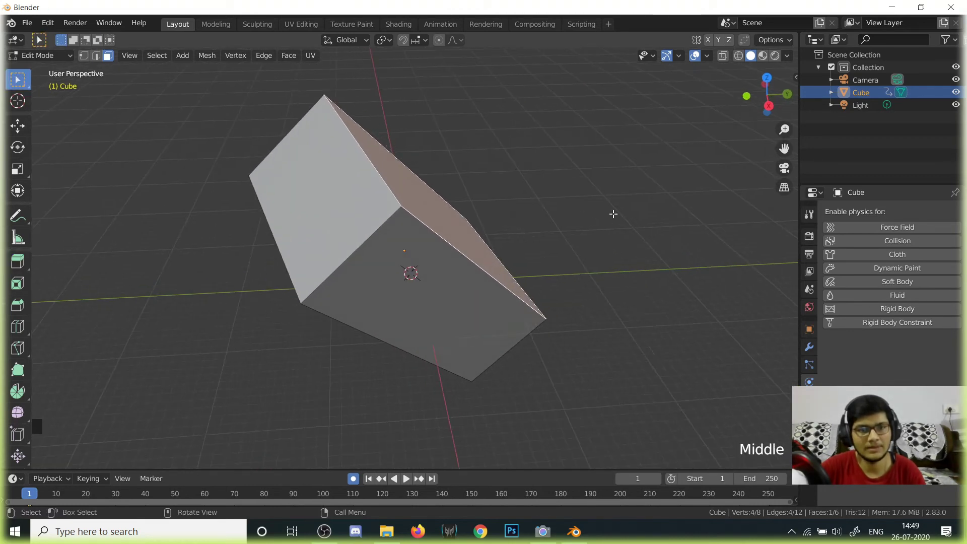
key(e)
click(609, 207)
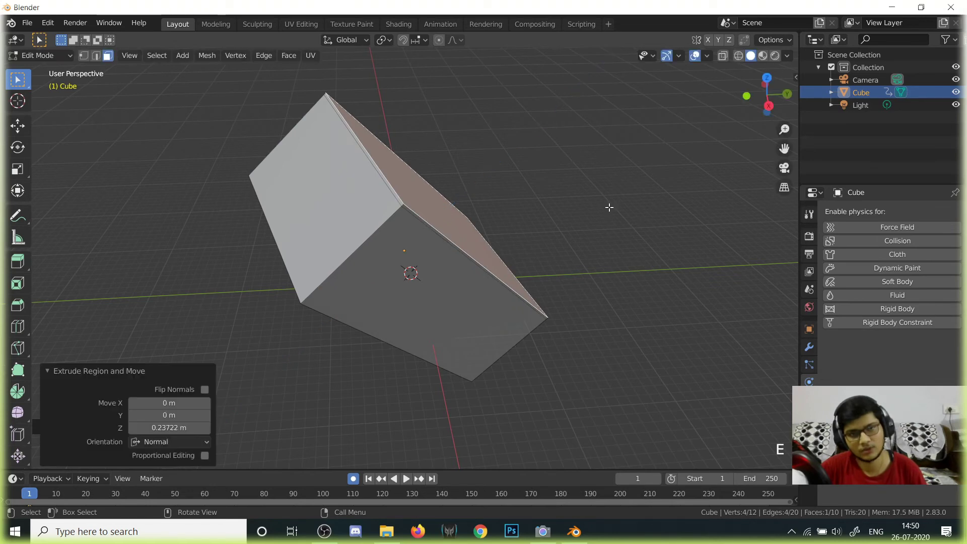
key(ctrl)
key(ctrl+z)
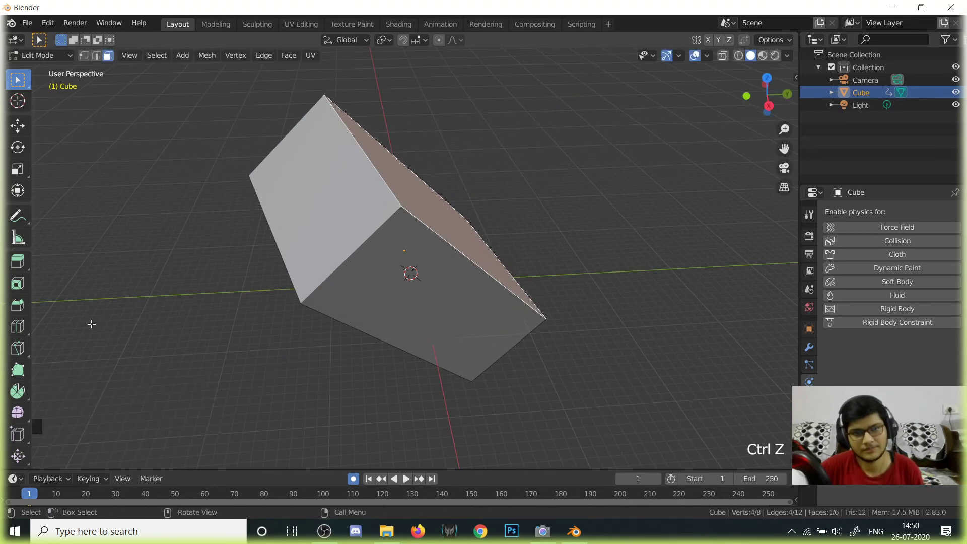
scroll(197, 323, up, 1)
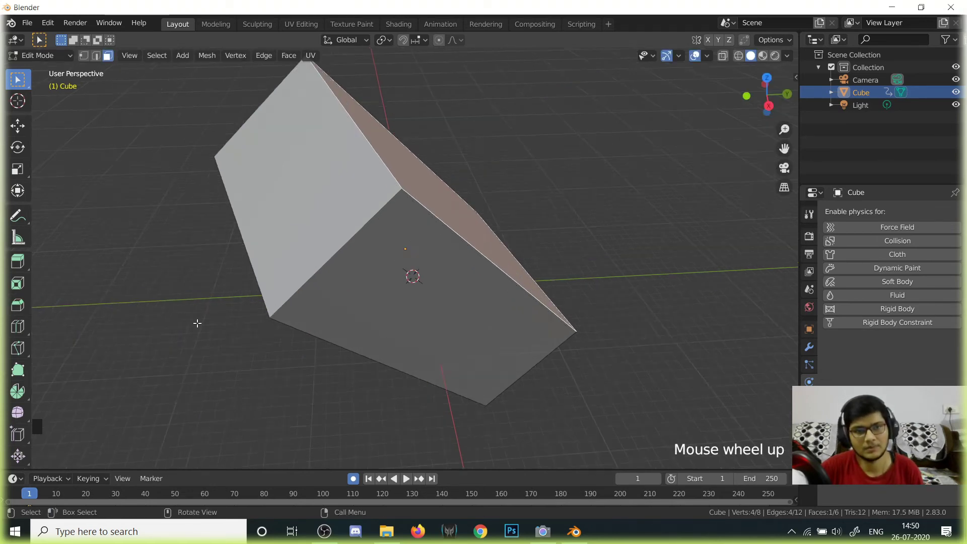
middle_drag(197, 322, 165, 328)
scroll(156, 331, down, 2)
scroll(170, 324, up, 1)
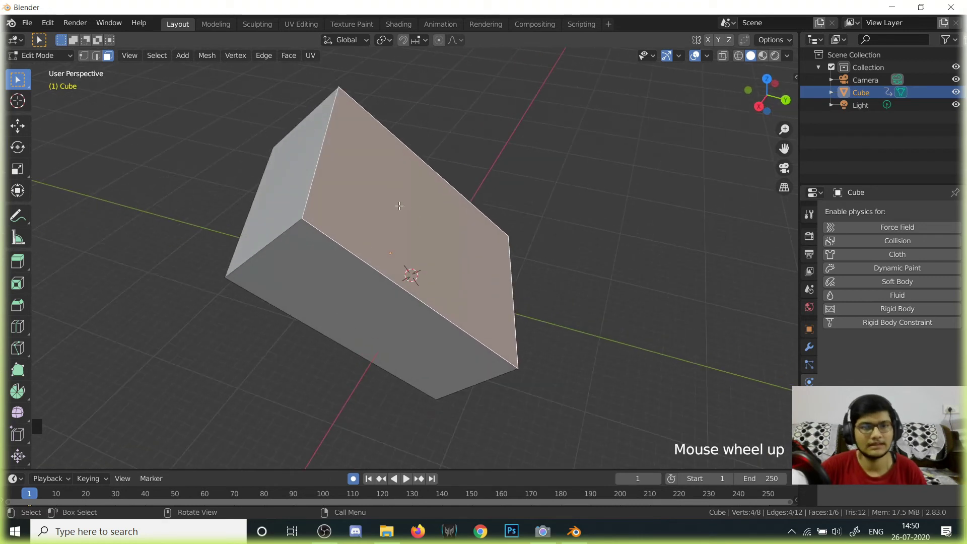
Step: Try scaling up the selected side face of the box and undo the scaling
key(s)
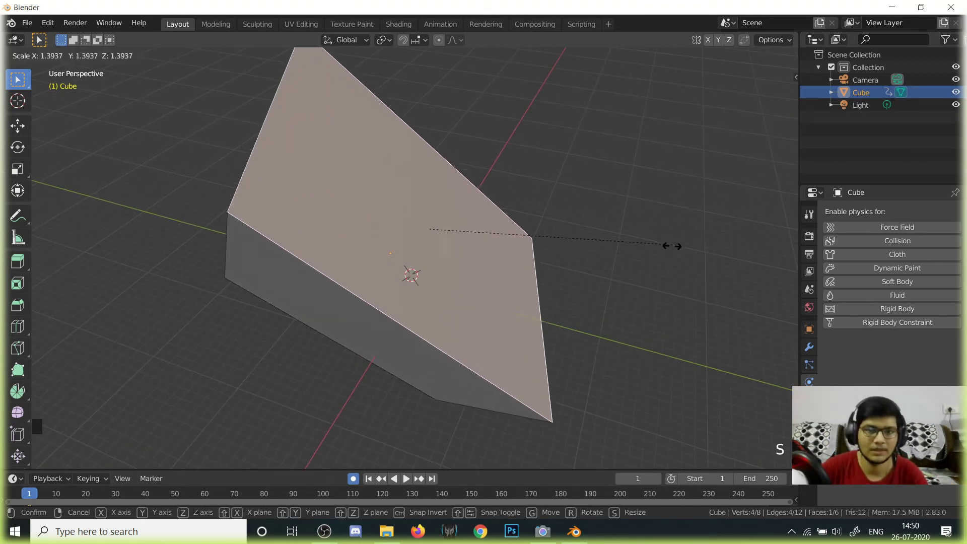
click(575, 260)
key(ctrl+z)
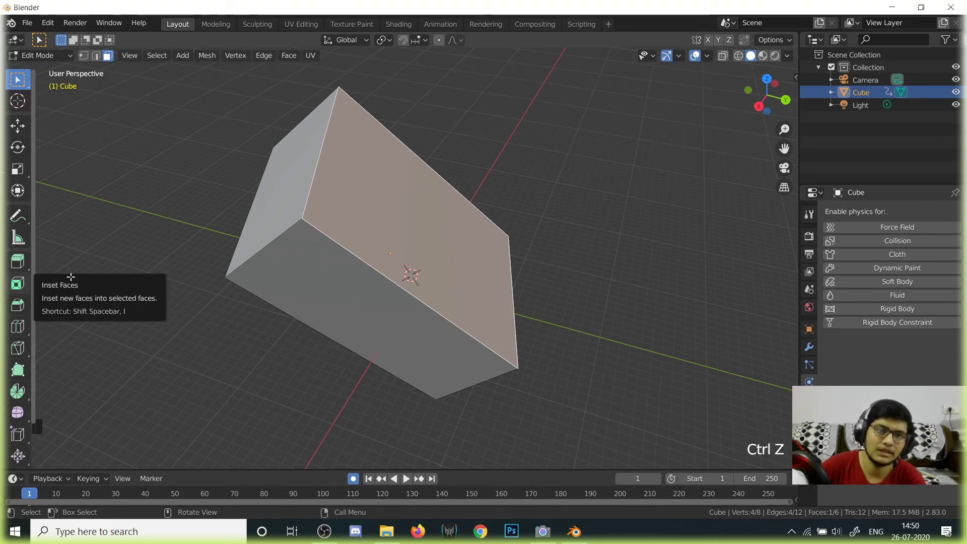
Step: Cut across the selected large side face from one long edge to the opposite long edge with the Knife tool
middle_drag(402, 212, 418, 242)
scroll(388, 233, down, 2)
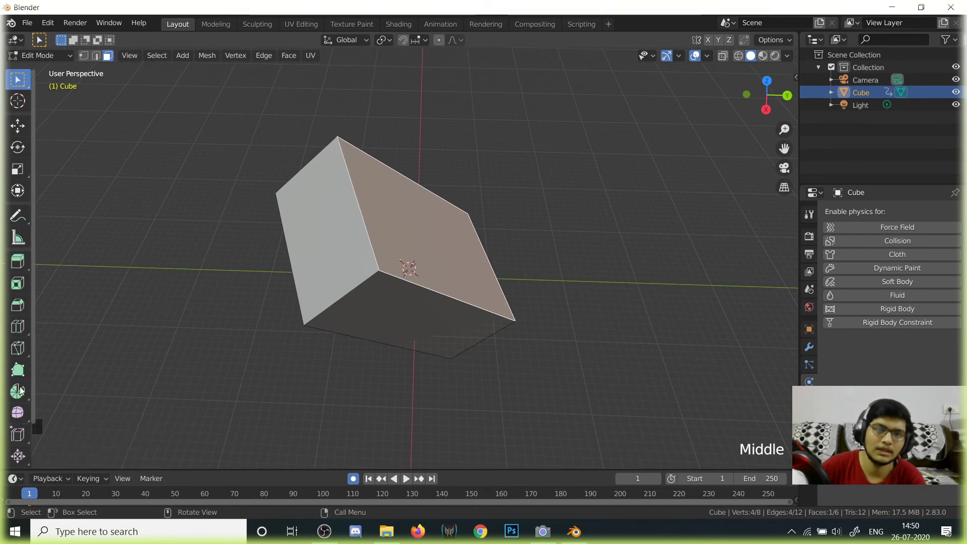
click(18, 348)
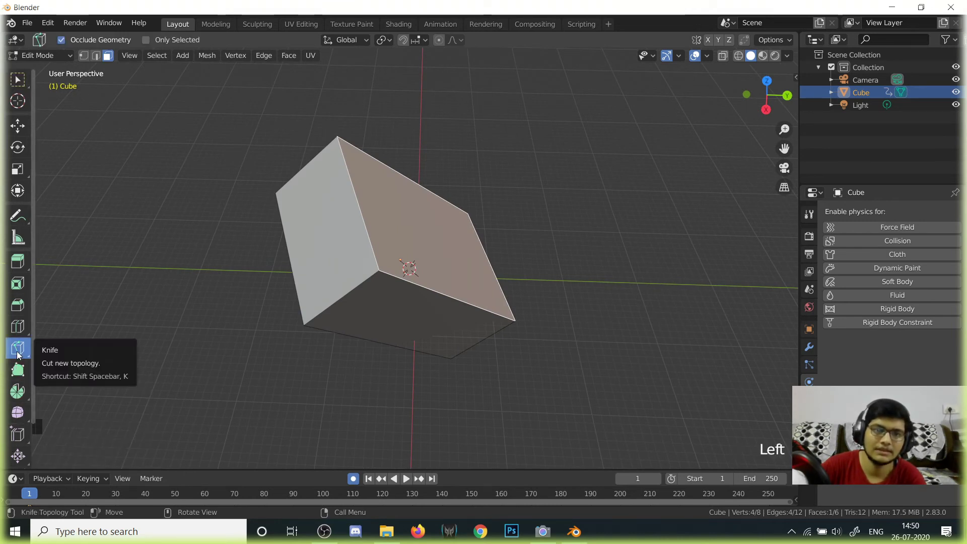
scroll(582, 352, up, 2)
middle_drag(582, 352, 570, 331)
scroll(566, 313, up, 4)
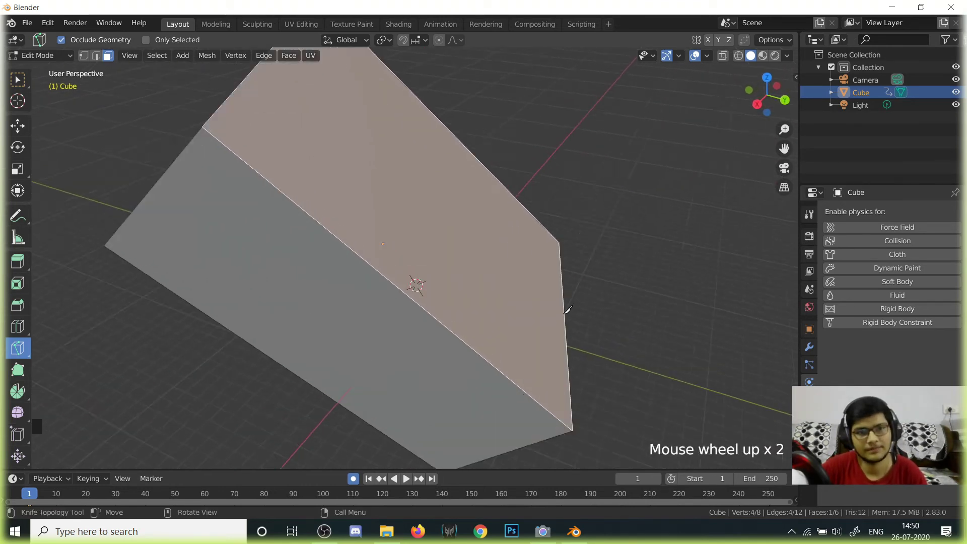
scroll(371, 280, down, 2)
middle_drag(371, 281, 406, 283)
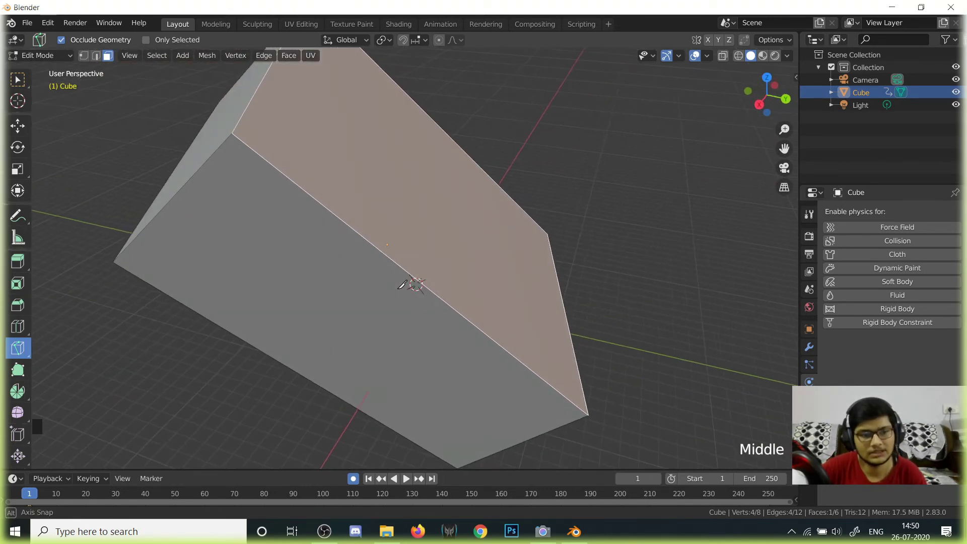
scroll(408, 282, up, 2)
click(406, 275)
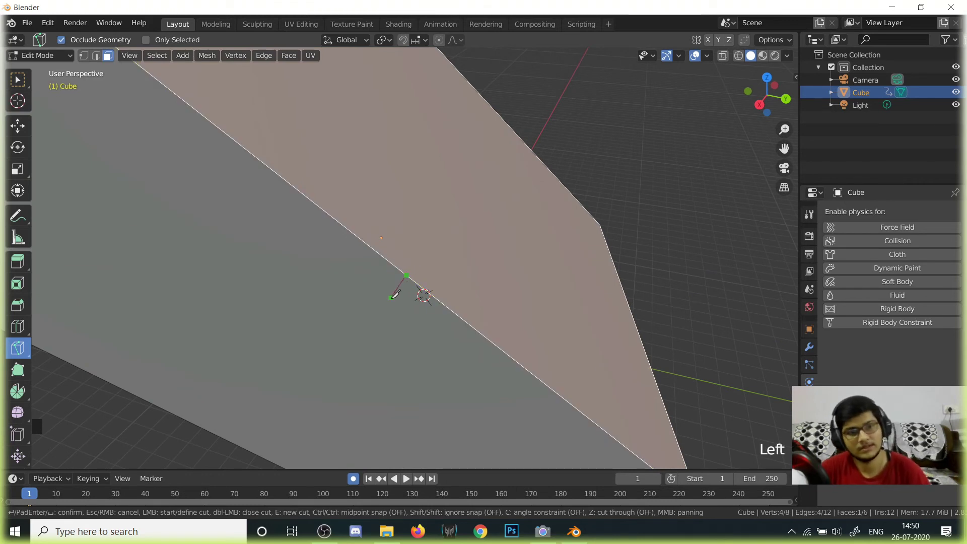
click(555, 176)
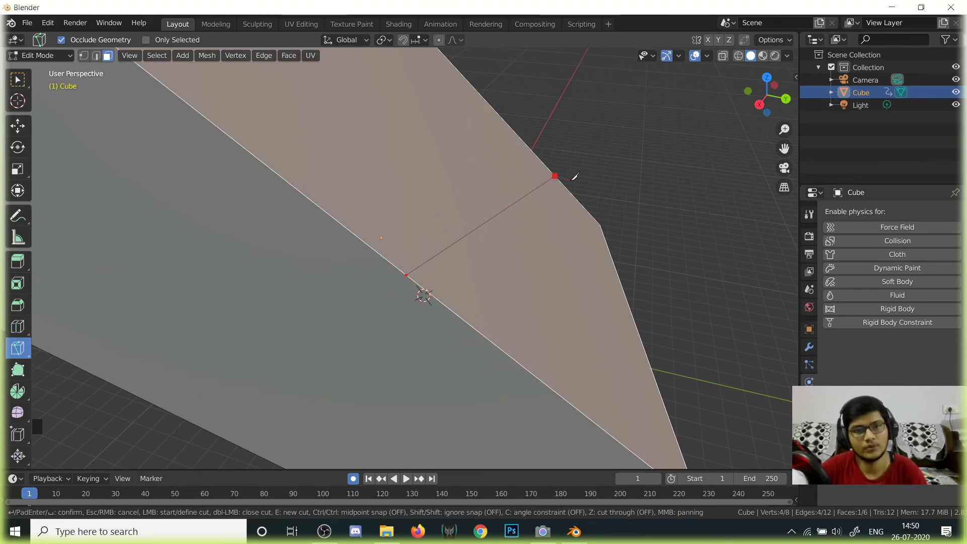
scroll(646, 174, down, 1)
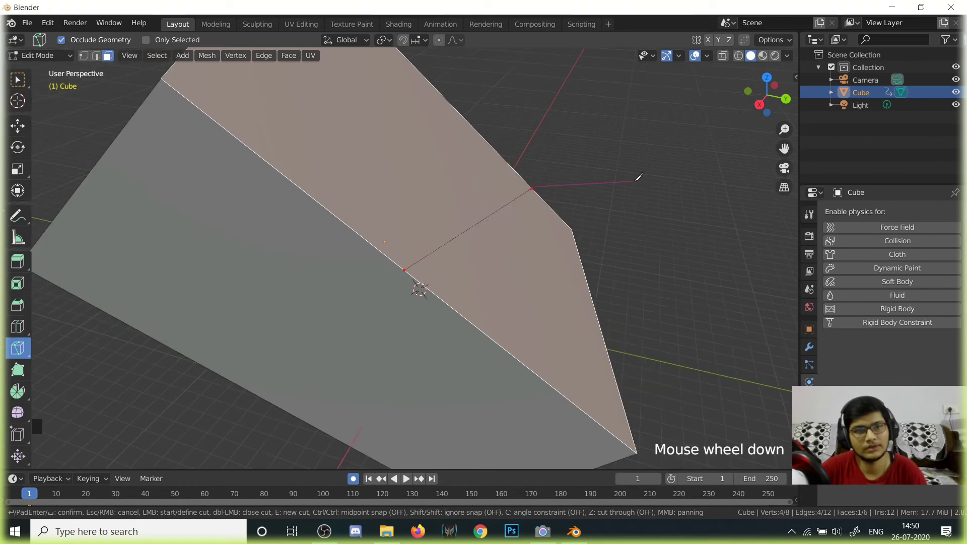
click(635, 176)
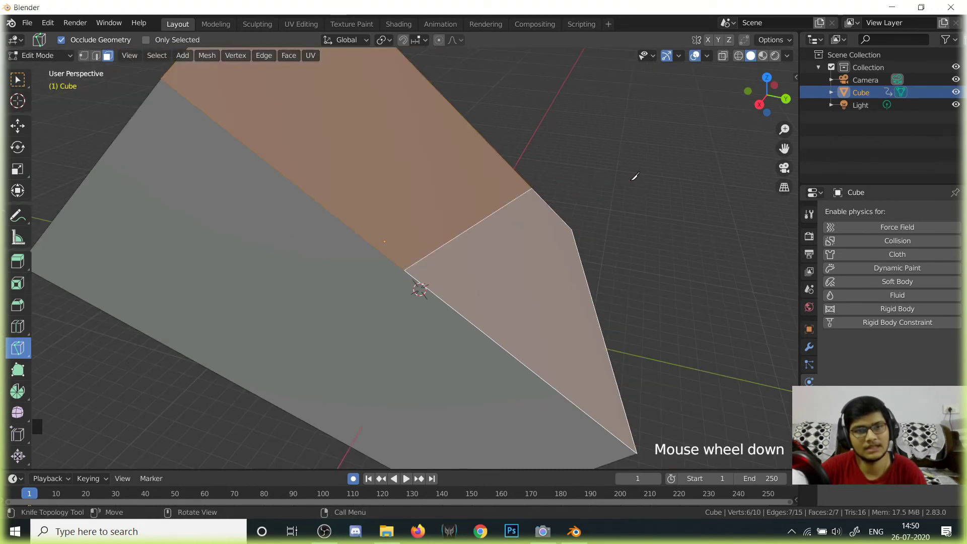
middle_drag(628, 227, 538, 245)
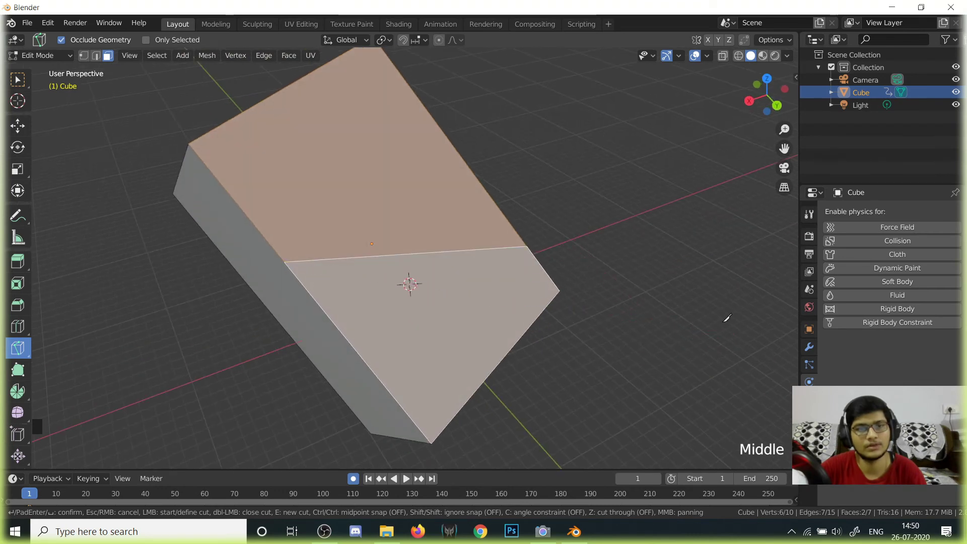
click(727, 317)
key(Escape)
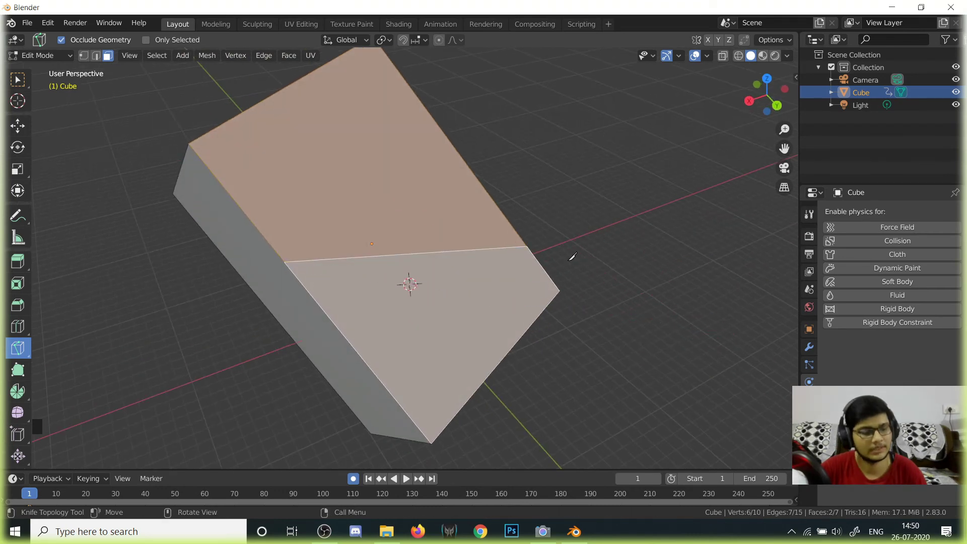
Step: Return to the selection tool and deselect both parts of the cut face
middle_drag(573, 256, 606, 259)
scroll(606, 259, up, 2)
click(18, 79)
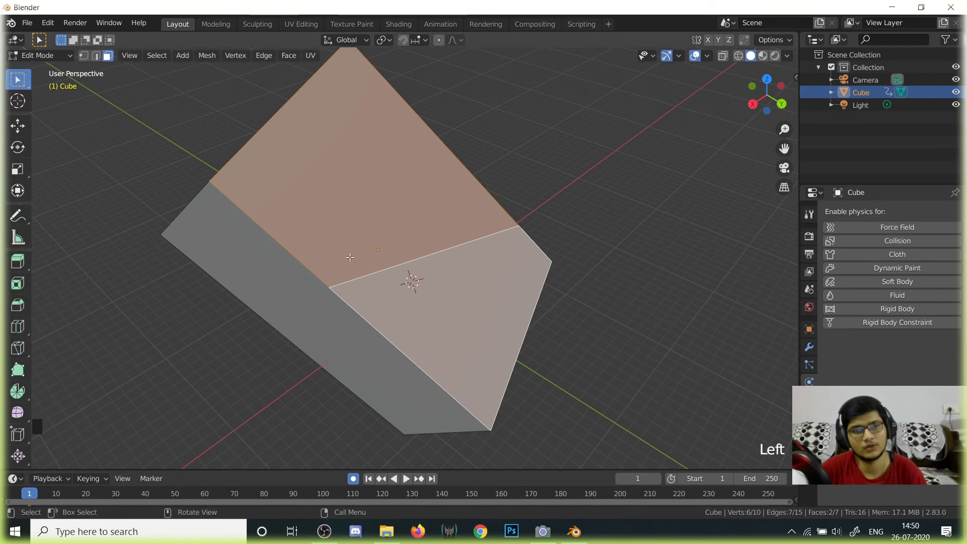
scroll(350, 257, down, 1)
scroll(350, 257, up, 3)
middle_drag(350, 256, 278, 194)
click(278, 193)
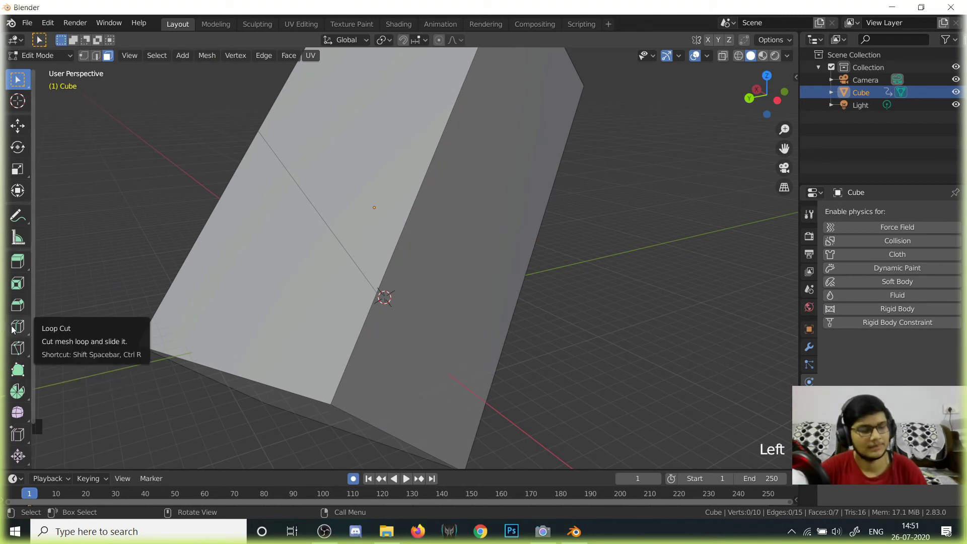
scroll(26, 332, down, 2)
scroll(108, 345, down, 2)
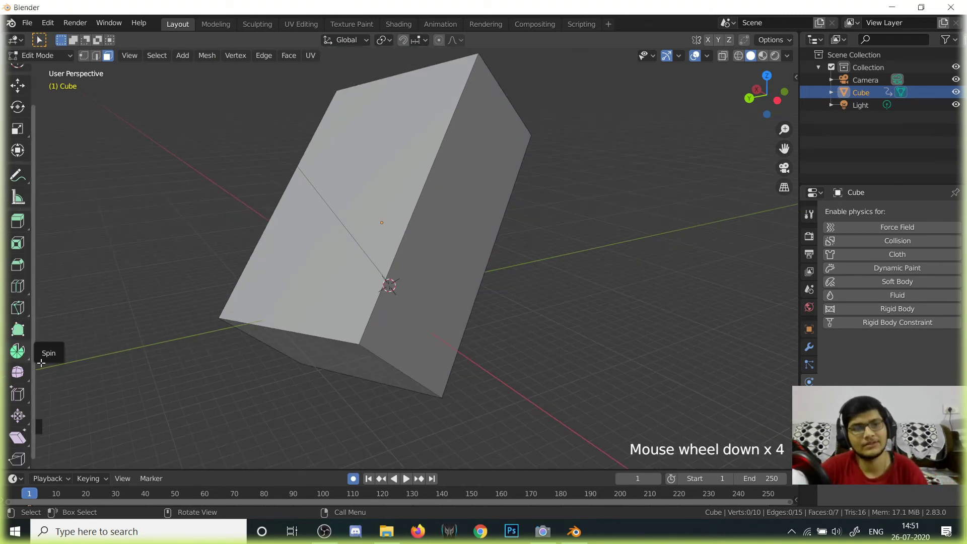
scroll(176, 346, up, 2)
middle_drag(178, 346, 512, 195)
scroll(259, 364, down, 2)
scroll(248, 363, down, 3)
scroll(370, 360, up, 1)
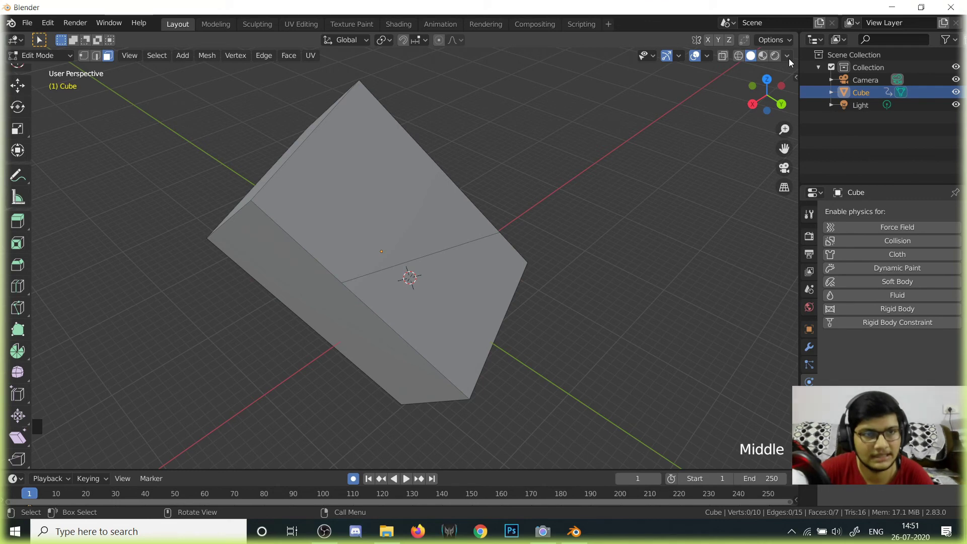
scroll(244, 302, down, 6)
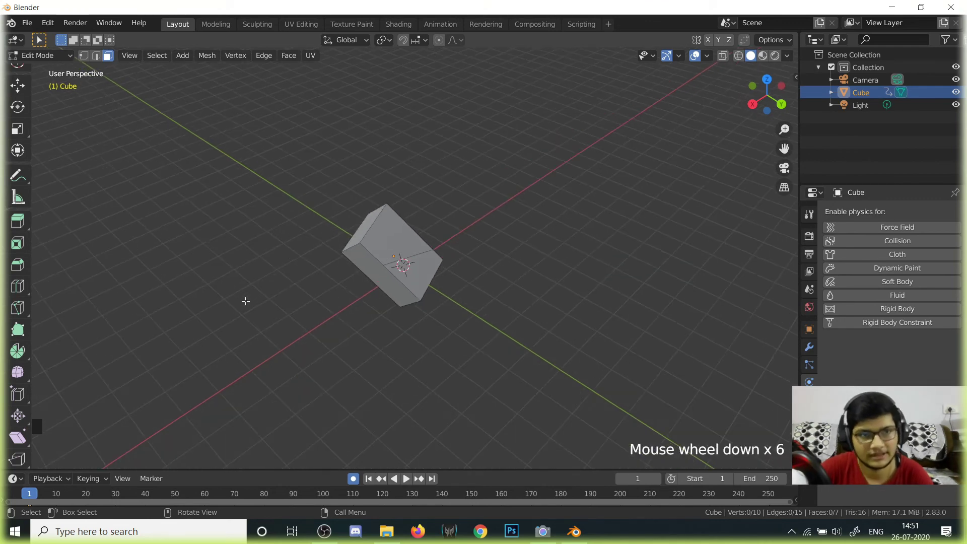
Step: Add a 2 m cube inside the existing mesh while in Edit Mode and deselect it
middle_drag(243, 302, 397, 287)
scroll(397, 287, up, 4)
key(shift+a)
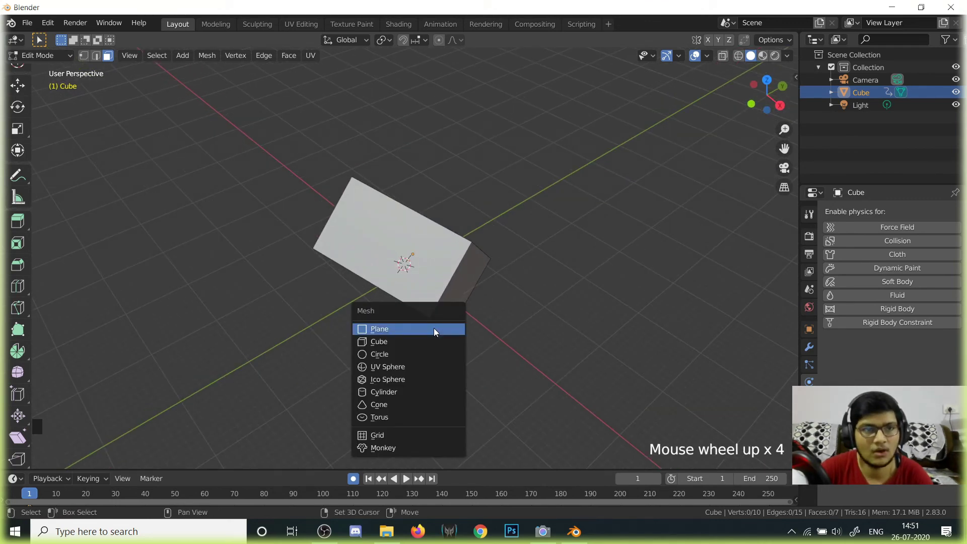
click(388, 342)
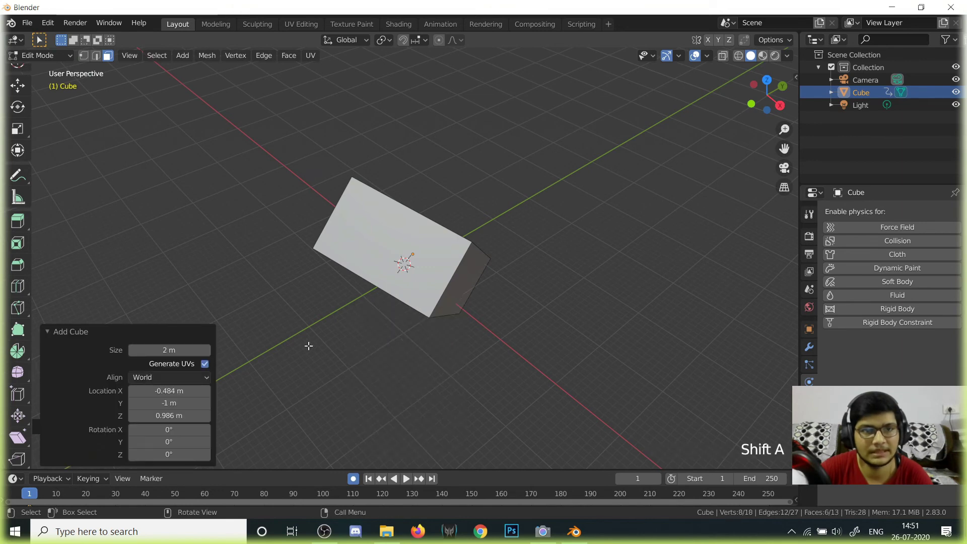
click(309, 345)
Step: Switch to Object Mode and deselect the box
click(40, 56)
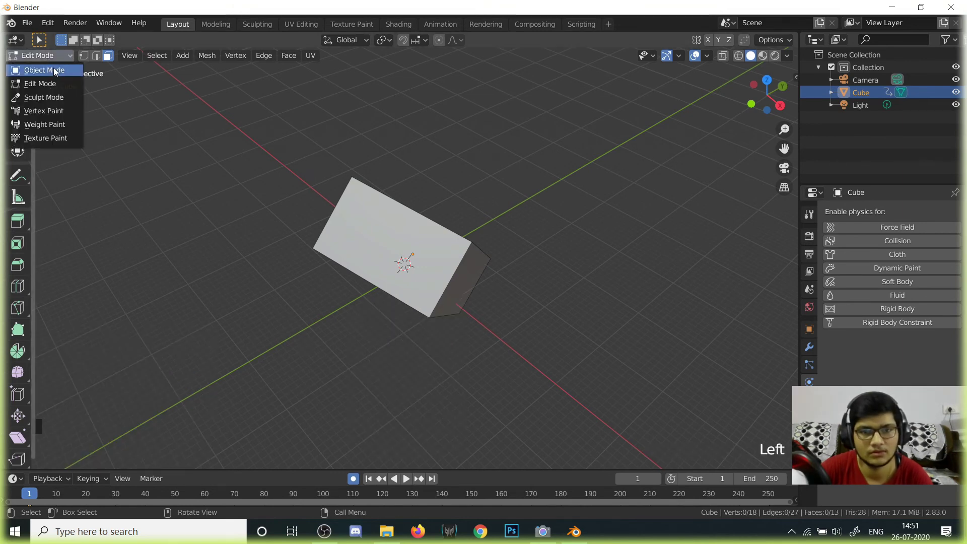
click(29, 67)
middle_drag(306, 240, 473, 351)
click(114, 147)
middle_drag(114, 146, 380, 207)
Step: Add a new 2 m cube mesh as a separate object
key(shift+a)
mouse_move(354, 199)
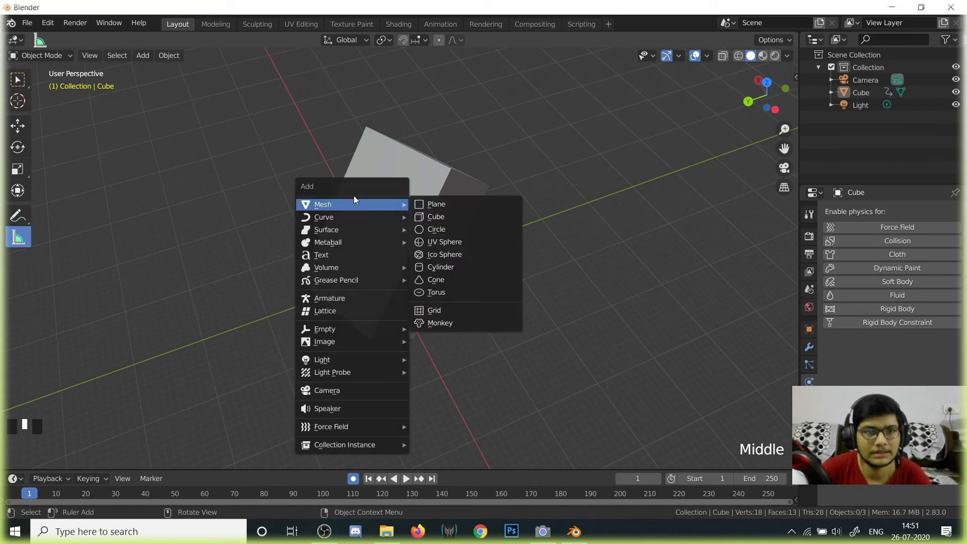
click(454, 217)
middle_drag(488, 282, 416, 216)
Step: Move the new cube out of the box along the X axis by about 65.7 m and back by about 30.3 m
key(g)
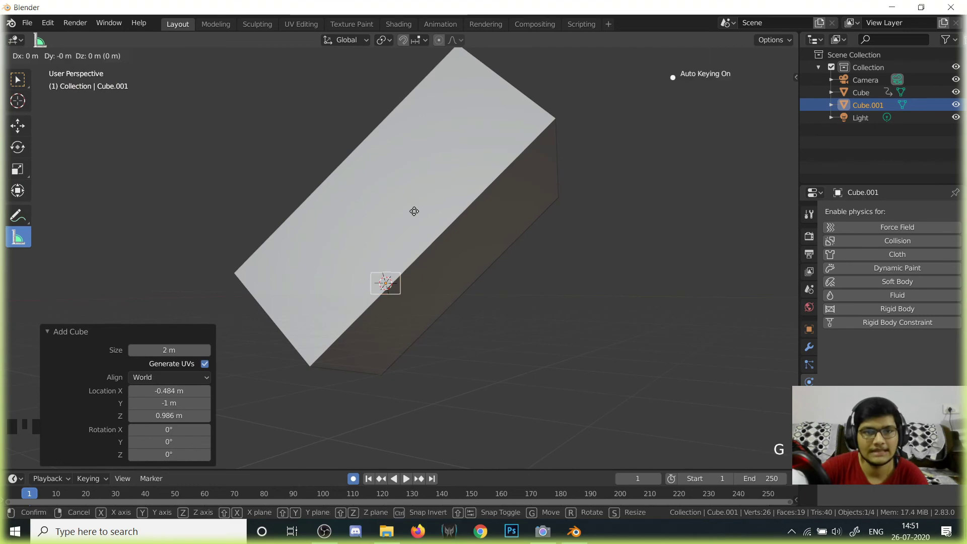
key(x)
click(621, 283)
middle_drag(621, 283, 578, 309)
scroll(489, 346, down, 5)
key(g)
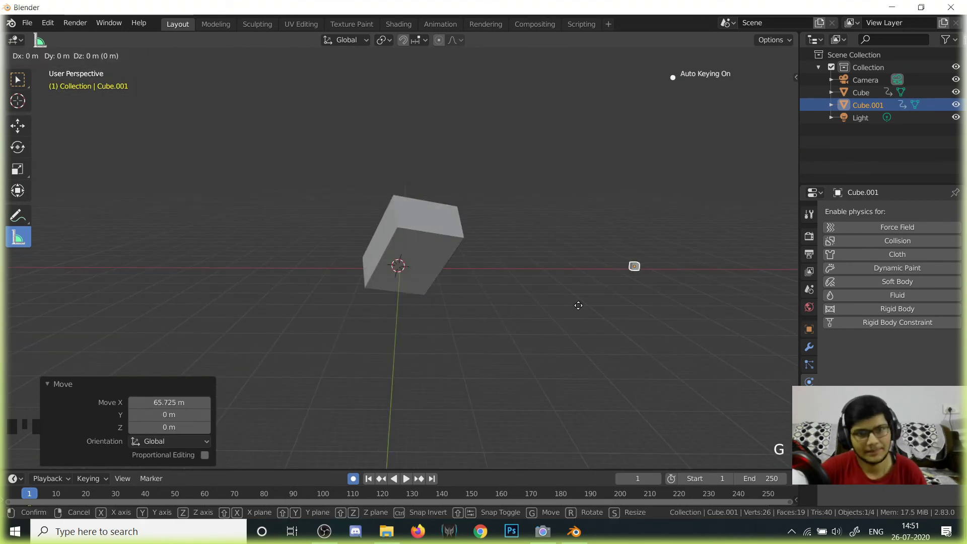
key(x)
click(469, 304)
Step: Scale the new cube uniformly by a factor of about -3.97
key(s)
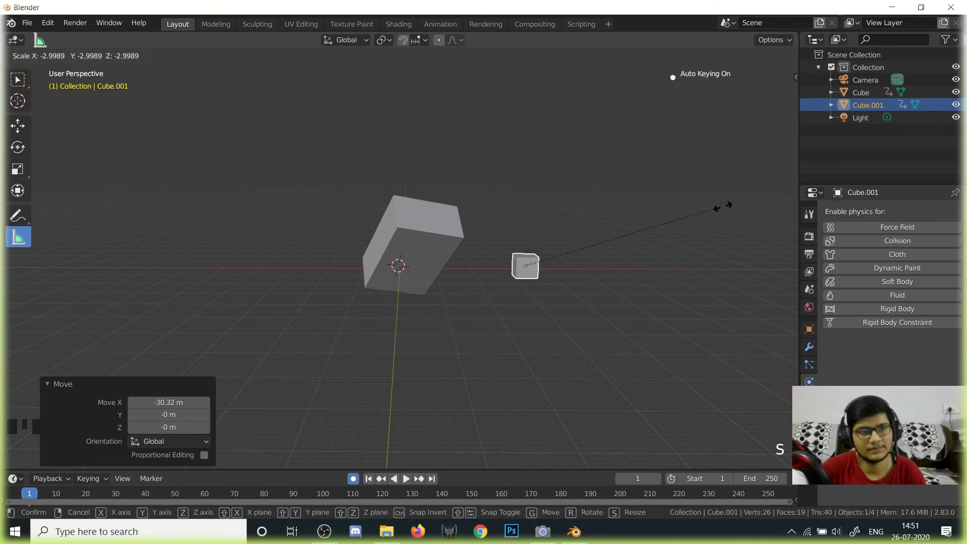
click(768, 200)
middle_drag(768, 199, 299, 247)
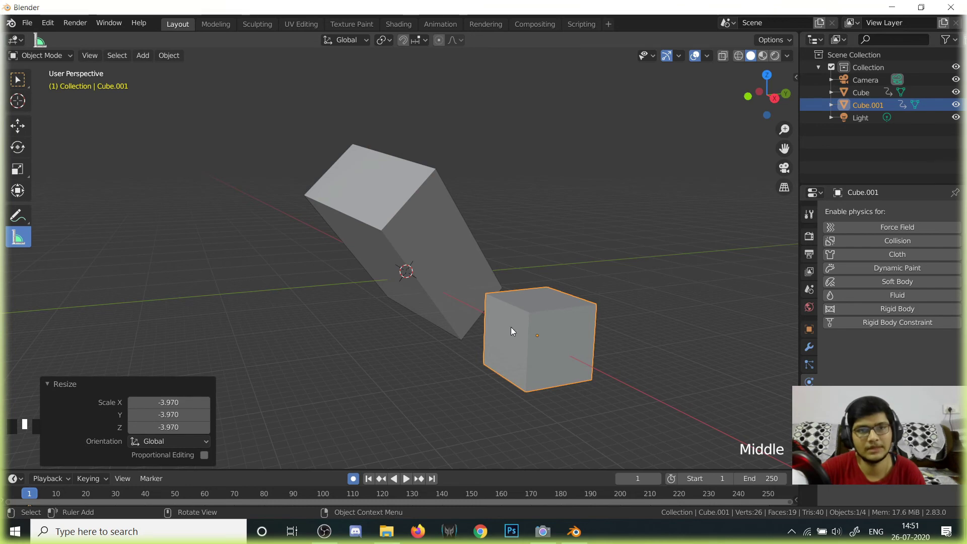
Step: Set the viewport shading to MatCap lighting with Random color, and enable Shadow and Cavity
middle_drag(560, 133, 562, 248)
scroll(669, 150, up, 2)
scroll(668, 150, down, 2)
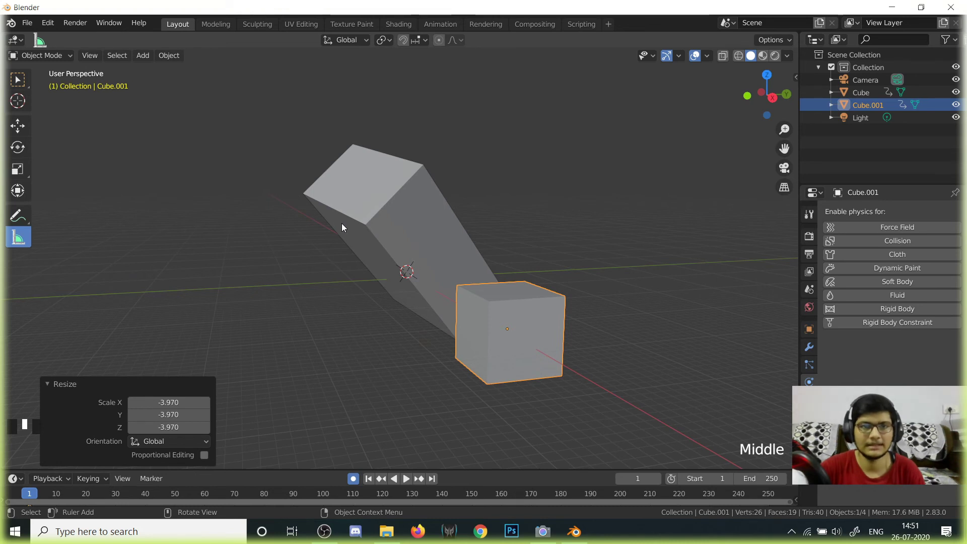
scroll(485, 286, up, 2)
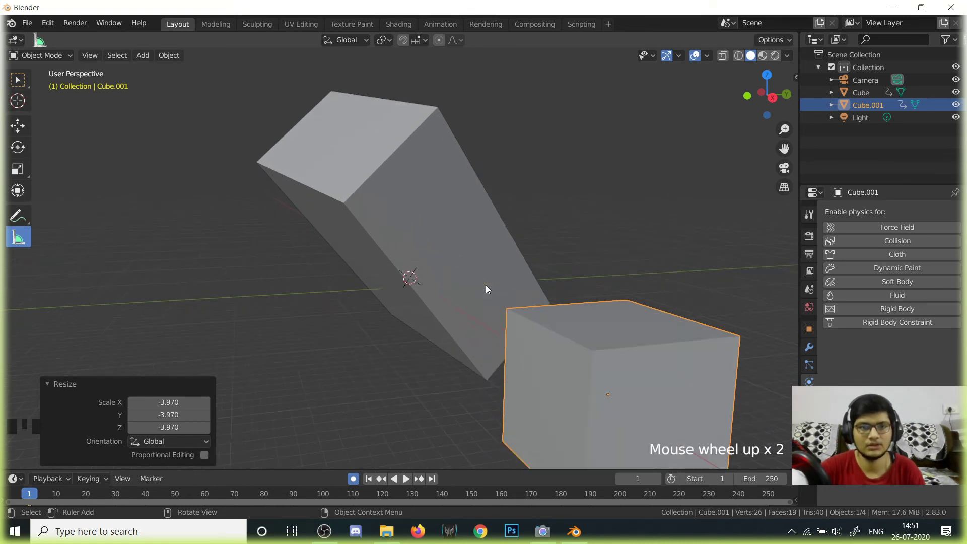
middle_drag(486, 286, 639, 308)
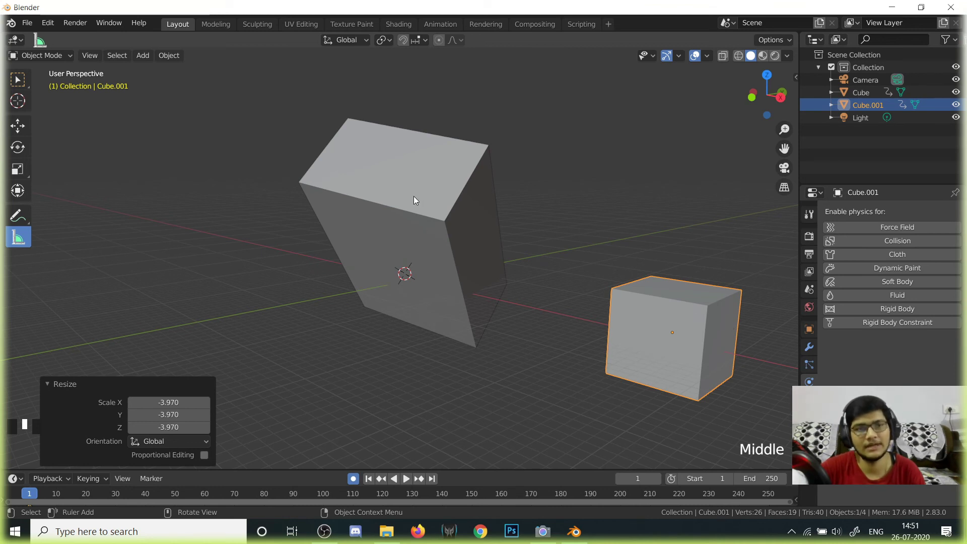
click(787, 56)
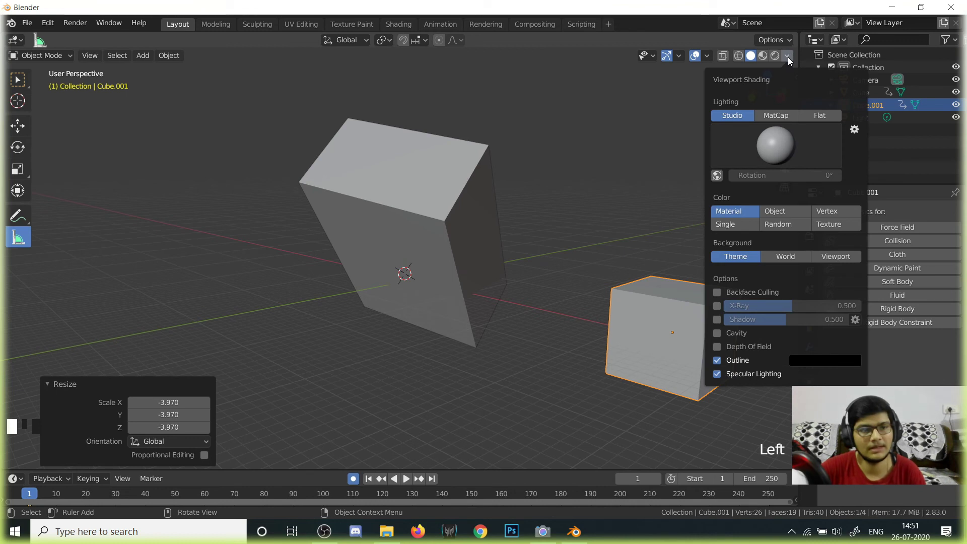
click(784, 118)
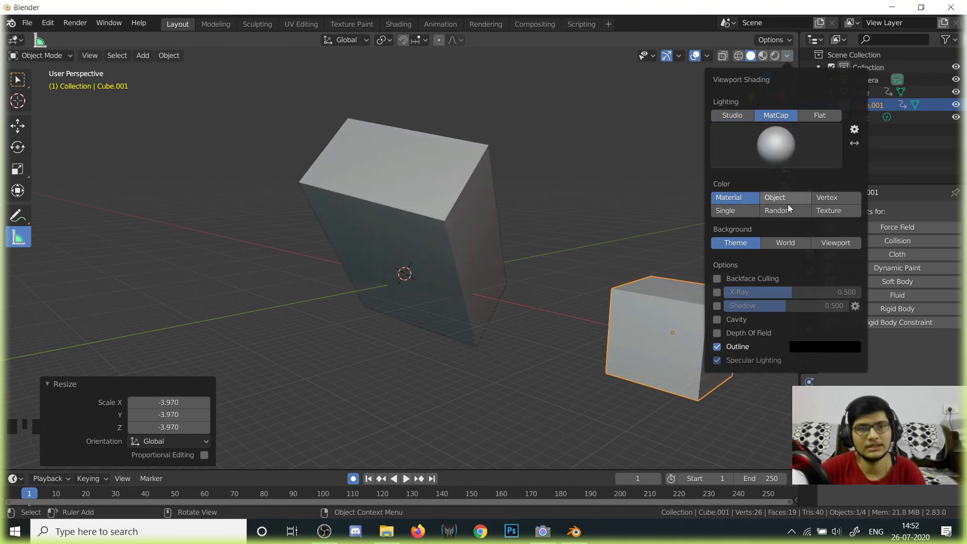
click(786, 210)
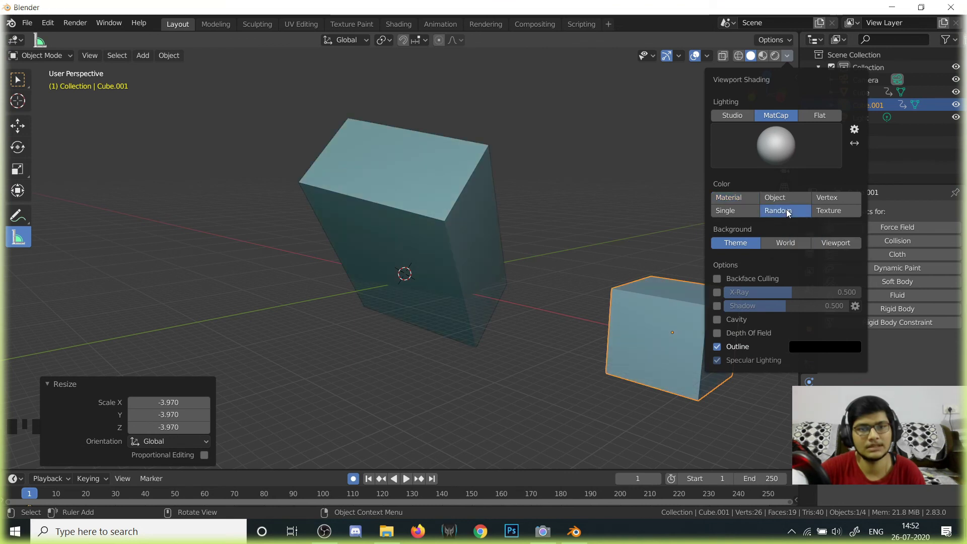
click(715, 308)
click(716, 320)
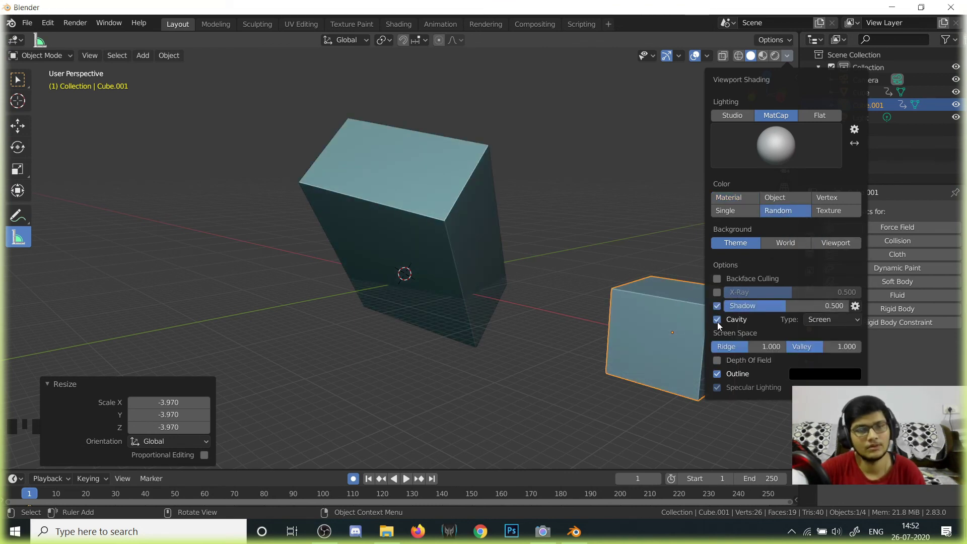
Step: Add a cylinder mesh with 32 vertices, a 1 m radius and a 2 m depth
middle_drag(603, 243, 641, 266)
scroll(691, 273, down, 2)
scroll(641, 266, up, 3)
key(shift+a)
mouse_move(480, 249)
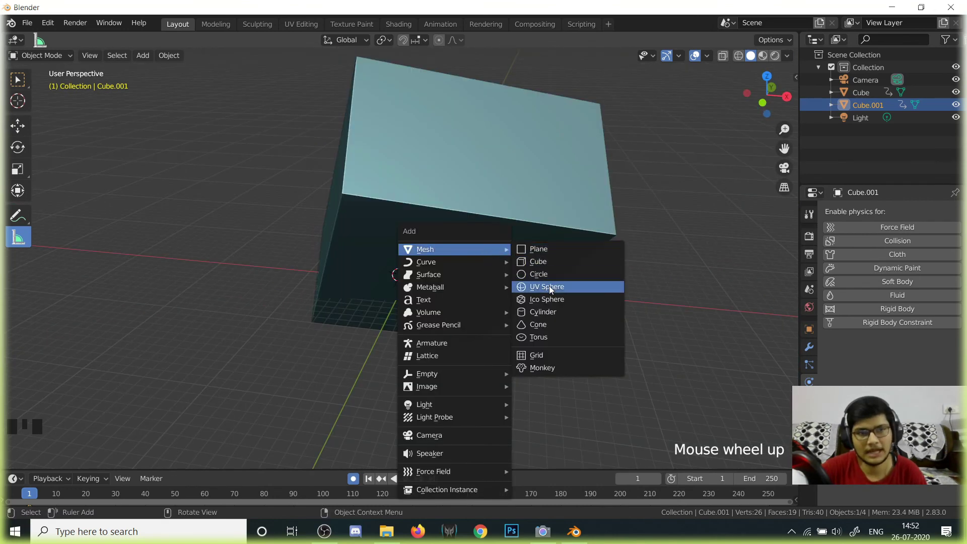
click(543, 312)
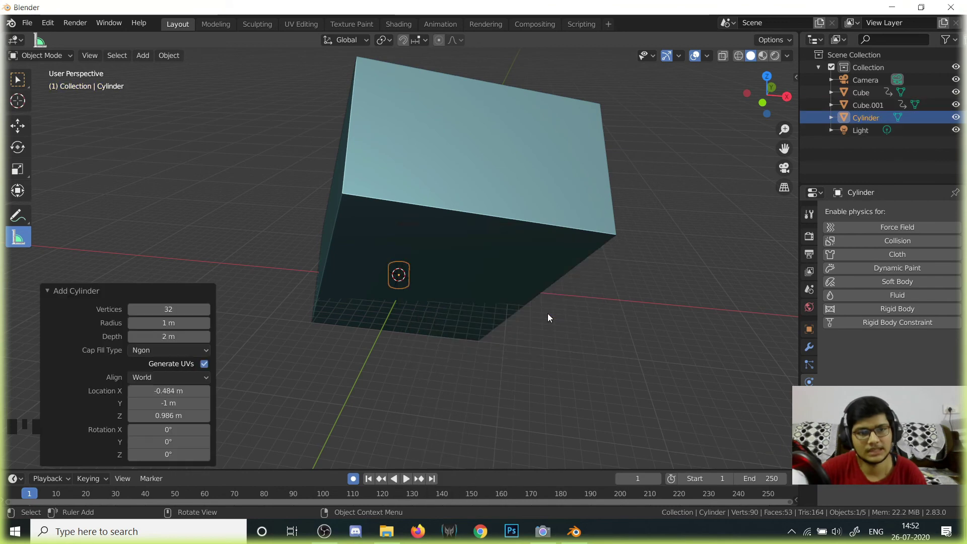
Step: Move the cylinder out of the large box by about 20.8 m in X, 3.5 m in Y and -2.4 m in Z
key(g)
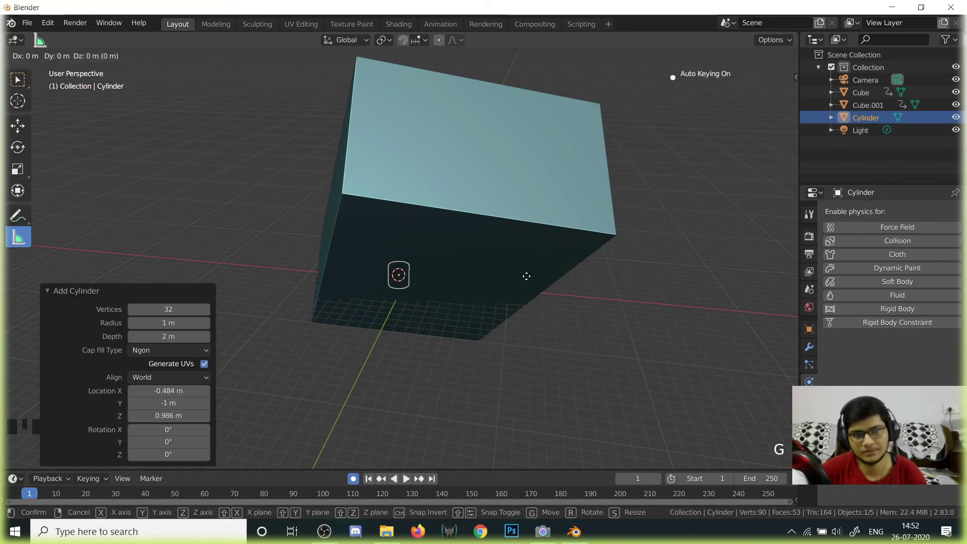
click(742, 307)
middle_drag(723, 315, 587, 288)
scroll(626, 295, up, 2)
scroll(605, 270, down, 1)
scroll(600, 288, up, 2)
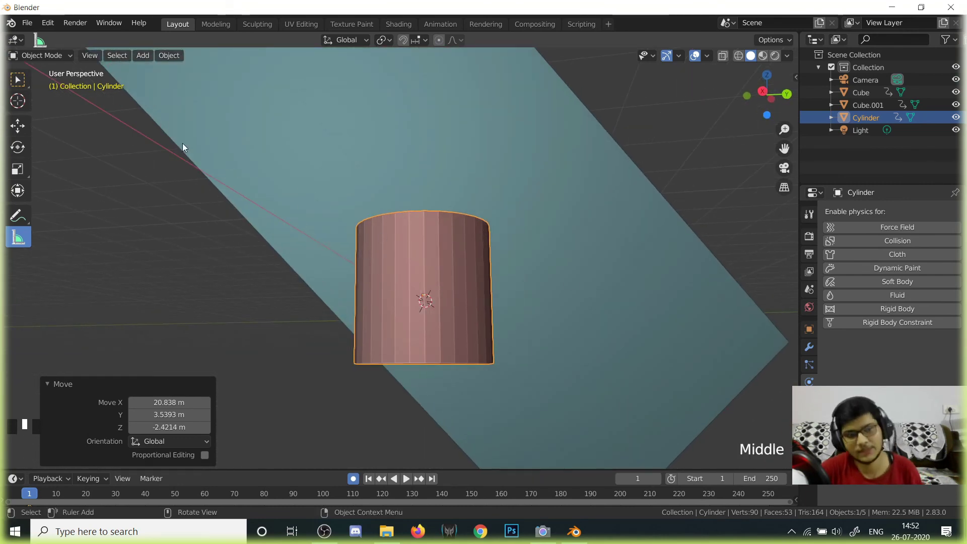
Step: Scale the cylinder uniformly by a factor of about -4.96
key(s)
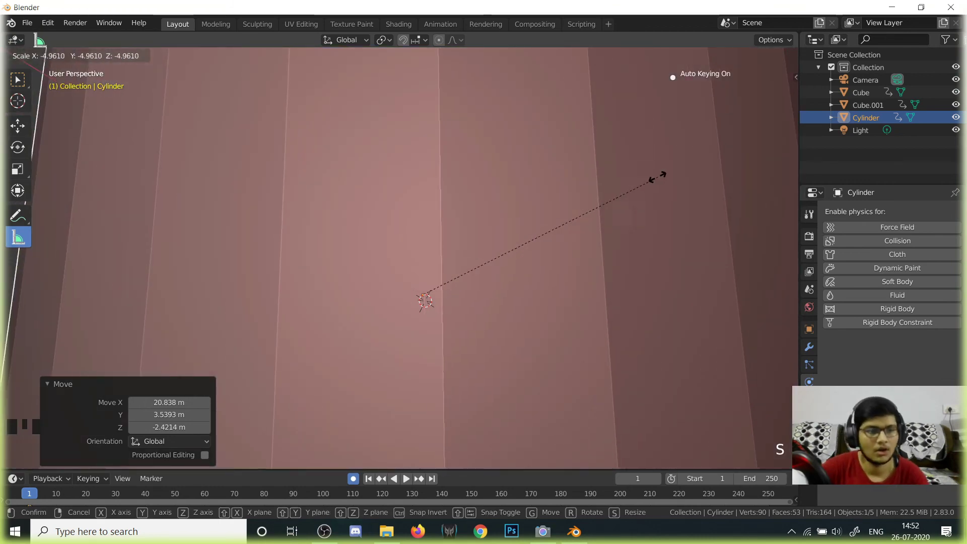
right_click(658, 176)
scroll(648, 193, down, 4)
scroll(692, 213, up, 2)
middle_drag(692, 214, 663, 202)
Step: Select the large box behind the cylinder and hide it from the viewport
click(482, 171)
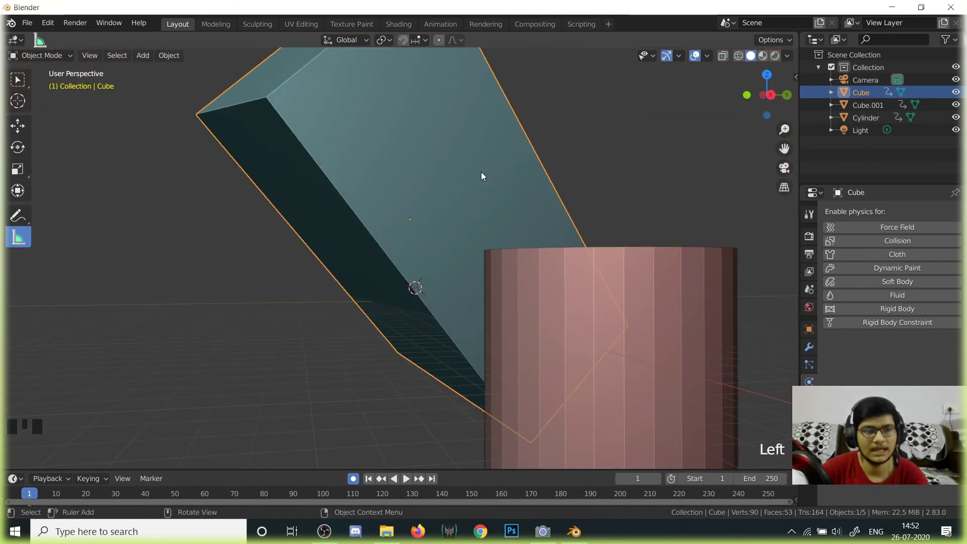
click(956, 93)
scroll(597, 198, down, 2)
middle_drag(597, 198, 696, 209)
scroll(696, 210, up, 2)
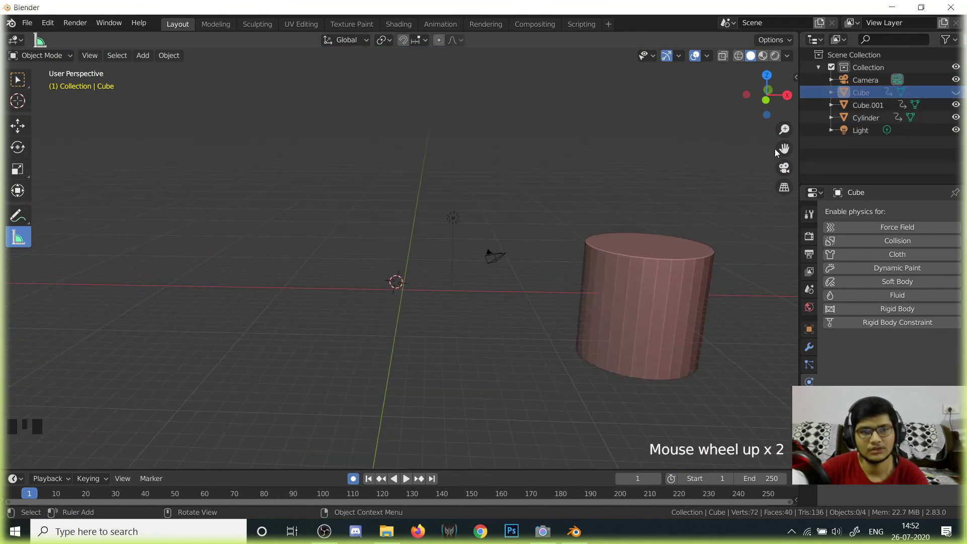
Step: Select the cylinder, switch it to Edit Mode and deselect all of its faces
drag(784, 149, 643, 198)
scroll(635, 201, up, 4)
middle_drag(627, 207, 503, 255)
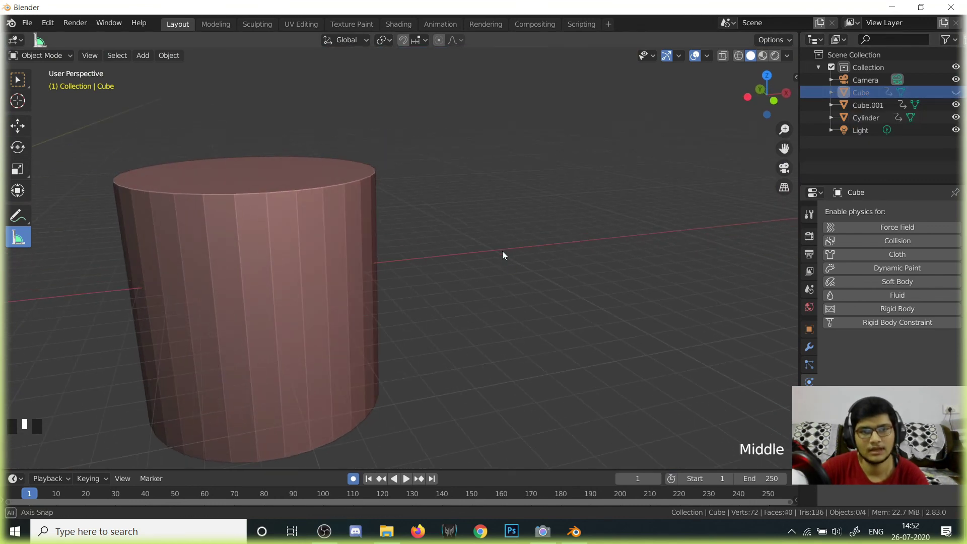
double_click(310, 267)
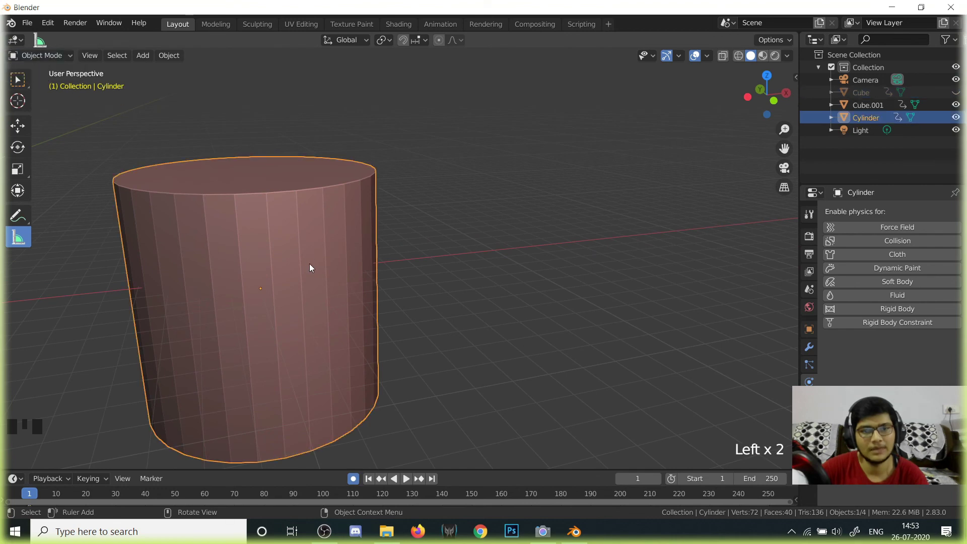
click(64, 56)
click(65, 78)
scroll(127, 108, down, 2)
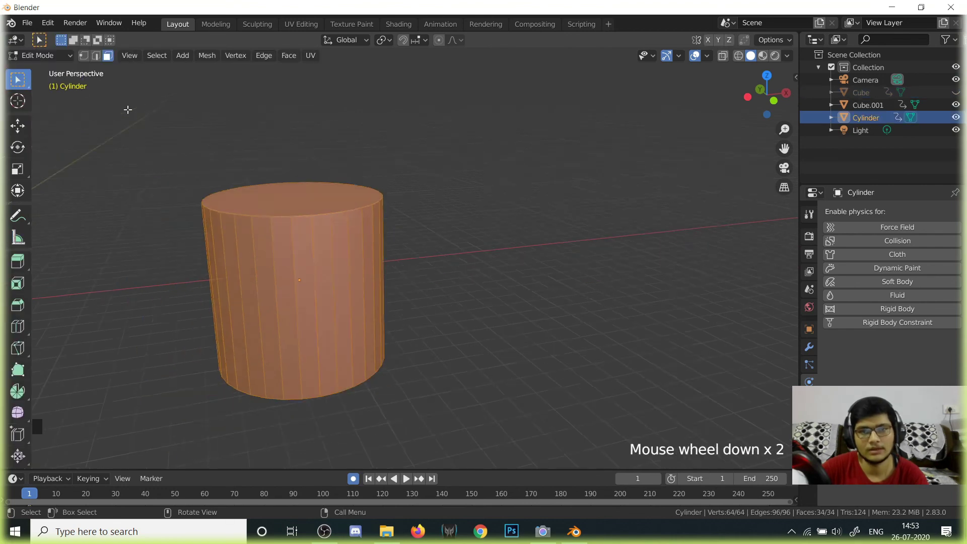
middle_drag(127, 107, 183, 114)
click(493, 157)
scroll(483, 155, up, 1)
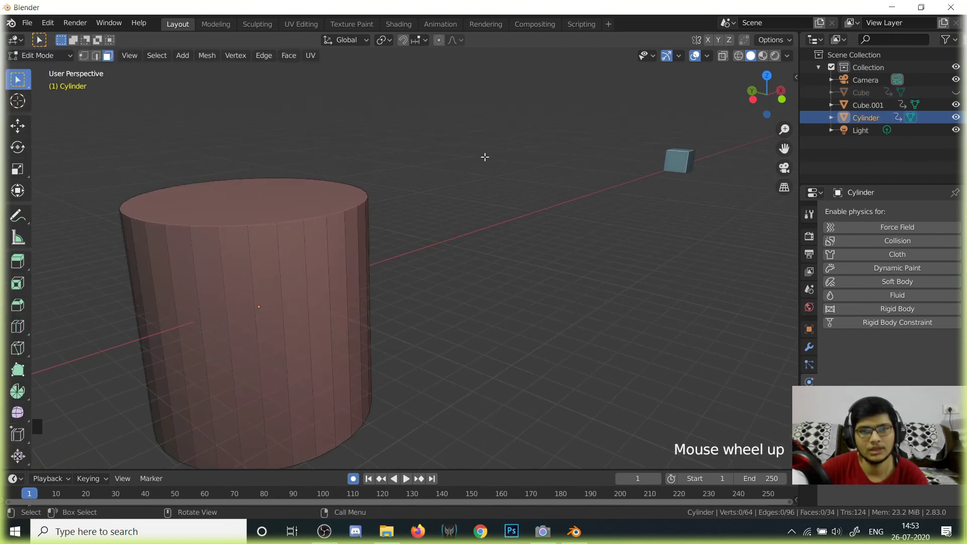
Step: Add one horizontal loop cut around the middle of the cylinder and clear the selection
middle_drag(484, 155, 560, 147)
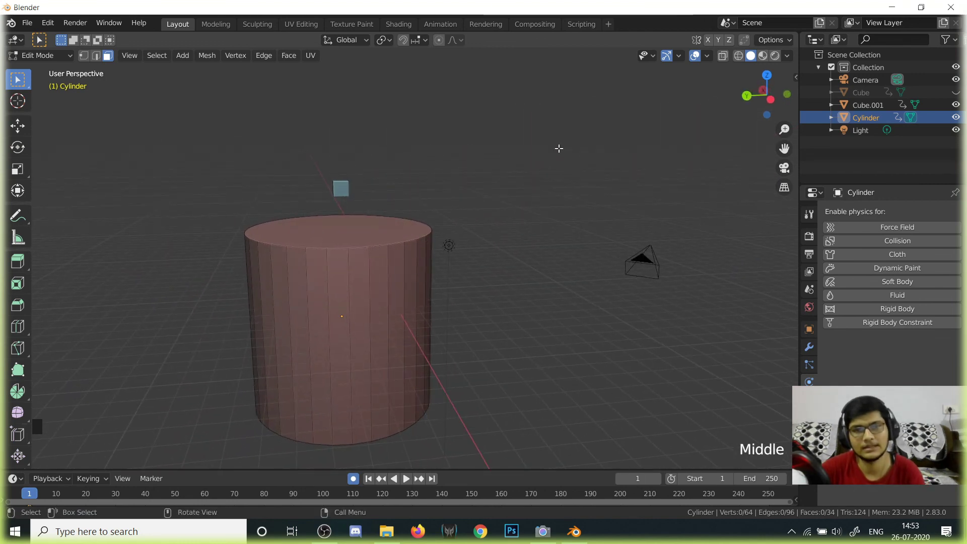
key(ctrl+r)
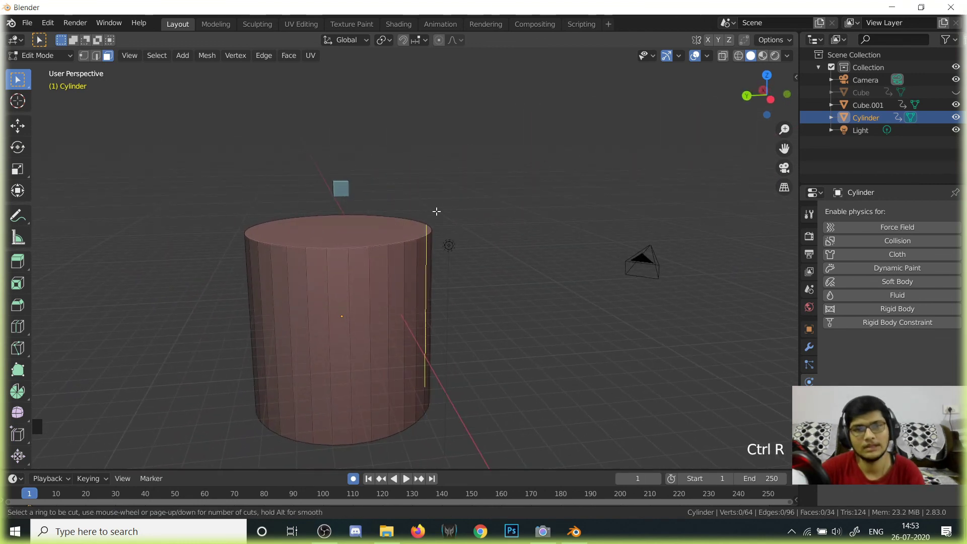
click(394, 283)
click(393, 281)
click(533, 328)
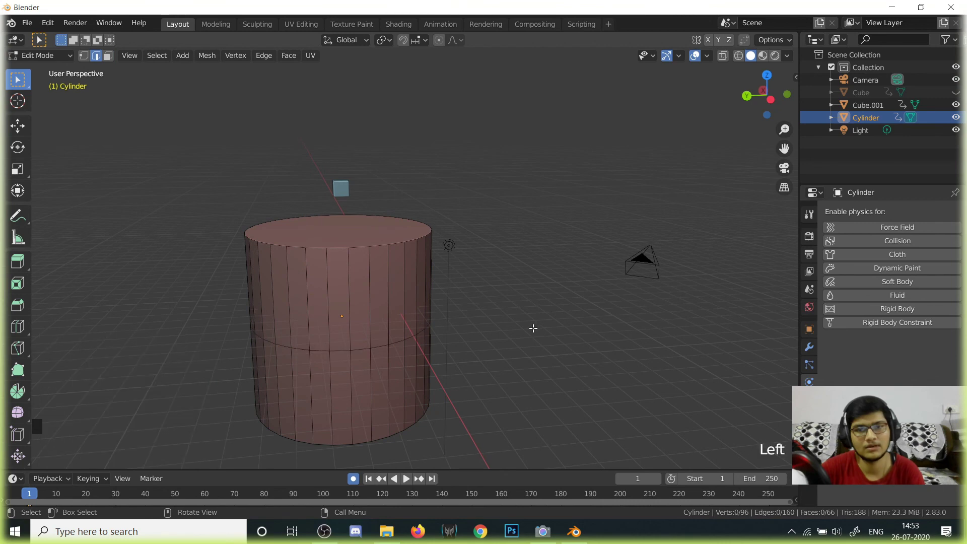
middle_drag(533, 328, 602, 329)
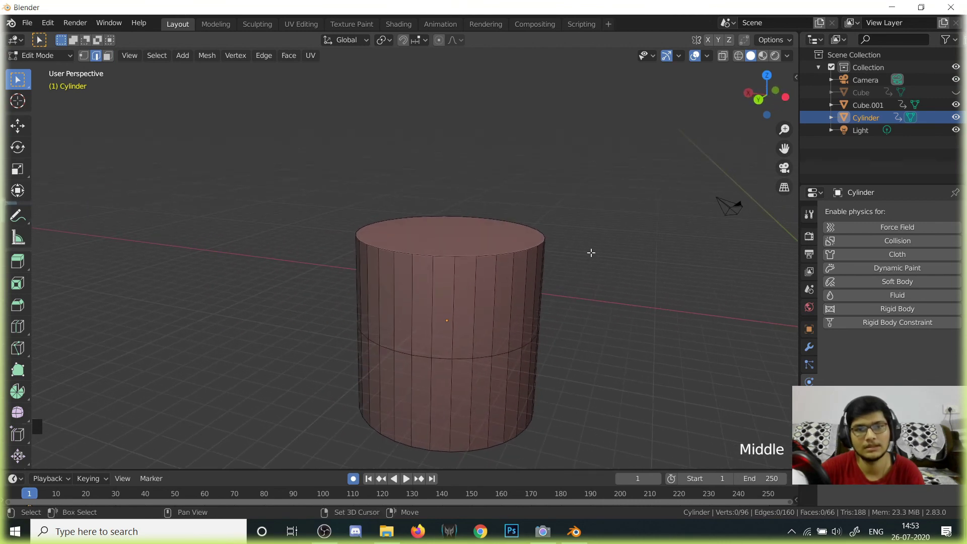
Step: Try to box-select the edges of the cylinder's upper half in edge select mode
shift+drag(584, 256, 498, 283)
shift+drag(194, 171, 657, 306)
middle_drag(657, 307, 615, 272)
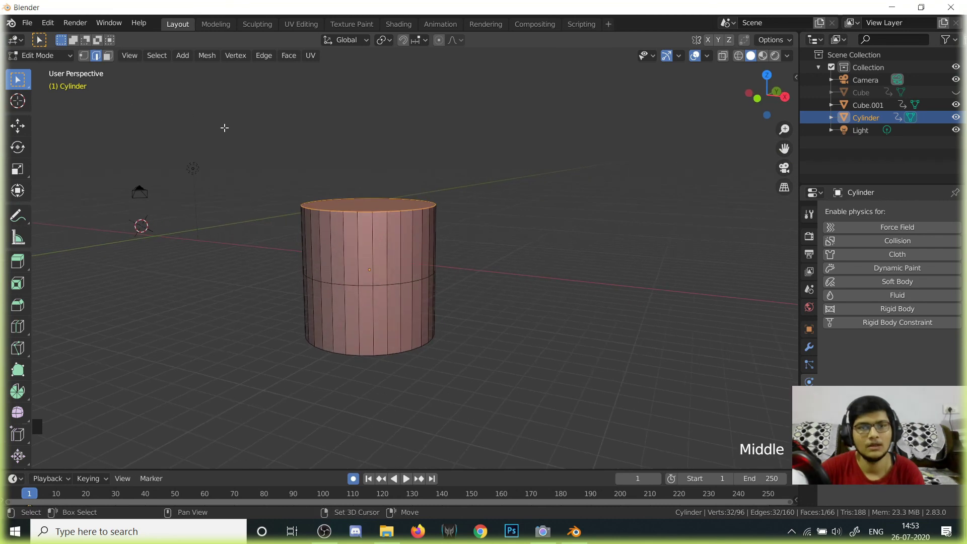
shift+drag(224, 128, 529, 248)
middle_drag(529, 248, 650, 258)
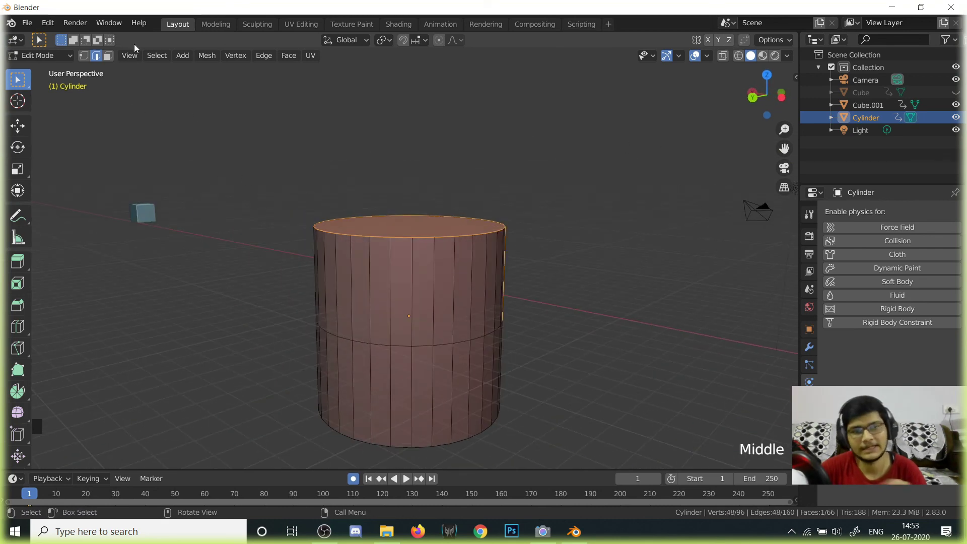
Step: Switch to face select mode and box-select every face of the cylinder's upper half, including the top cap, from all sides
click(108, 55)
click(125, 177)
drag(261, 129, 489, 255)
middle_drag(488, 255, 501, 173)
shift+drag(216, 130, 456, 242)
middle_drag(456, 242, 425, 151)
shift+drag(425, 151, 543, 254)
middle_drag(552, 231, 255, 277)
scroll(406, 237, down, 3)
middle_drag(406, 237, 446, 180)
Step: Separate the selected upper half of the cylinder into its own object
right_click(446, 180)
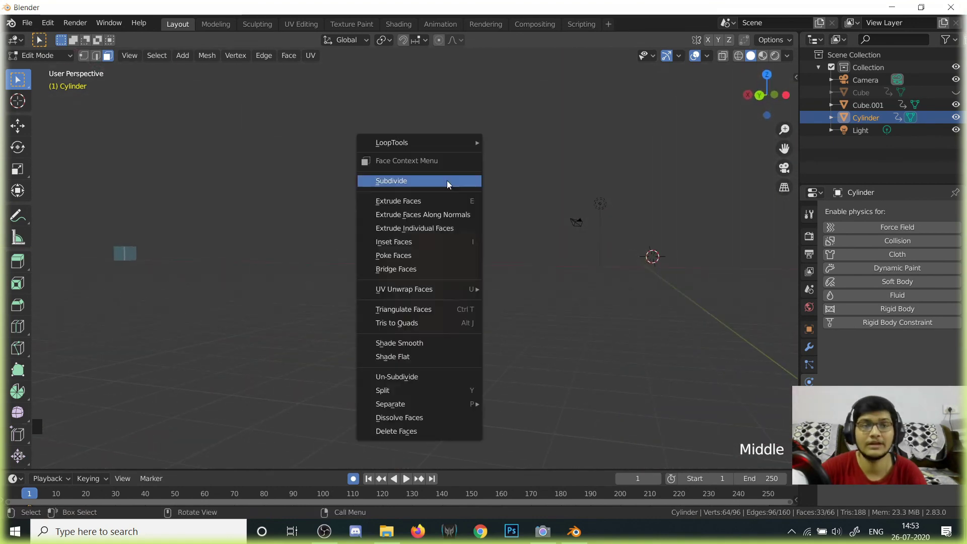
mouse_move(407, 407)
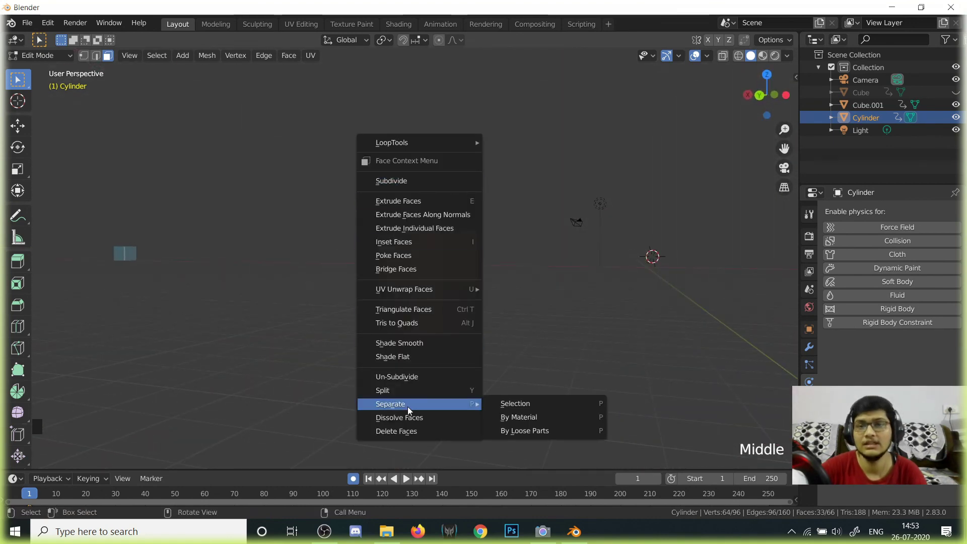
click(520, 407)
scroll(475, 356, up, 4)
middle_drag(474, 356, 383, 267)
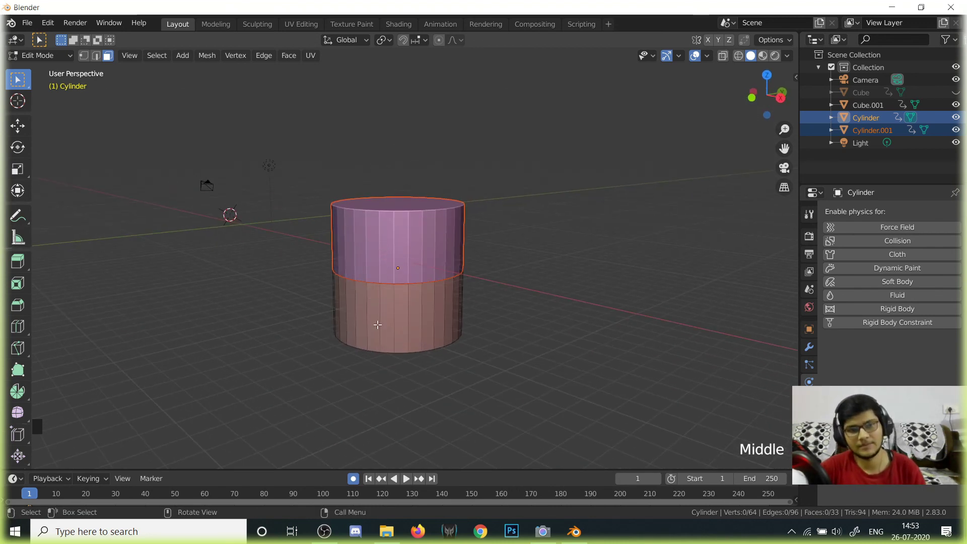
scroll(406, 238, up, 2)
middle_drag(417, 302, 507, 297)
scroll(435, 270, down, 3)
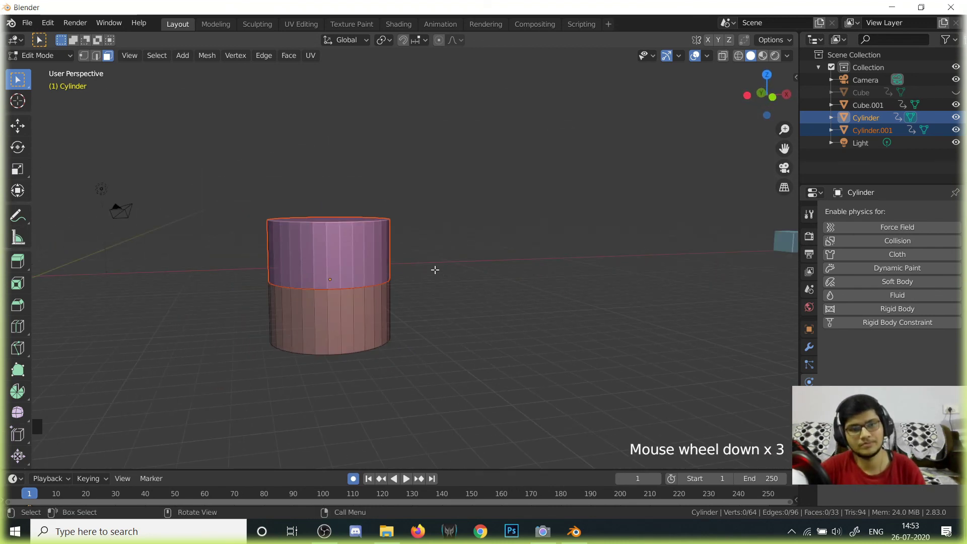